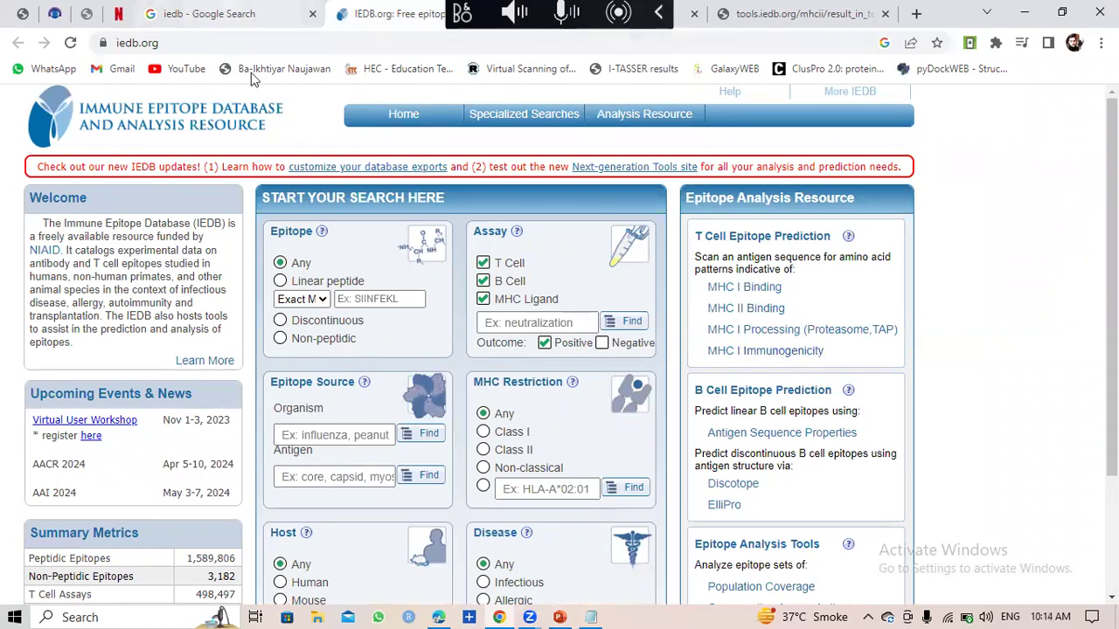
Step: Go to the open MHC-II Binding Predictions page and clear the protein sequence already entered
key("ctrl+shift+Tab")
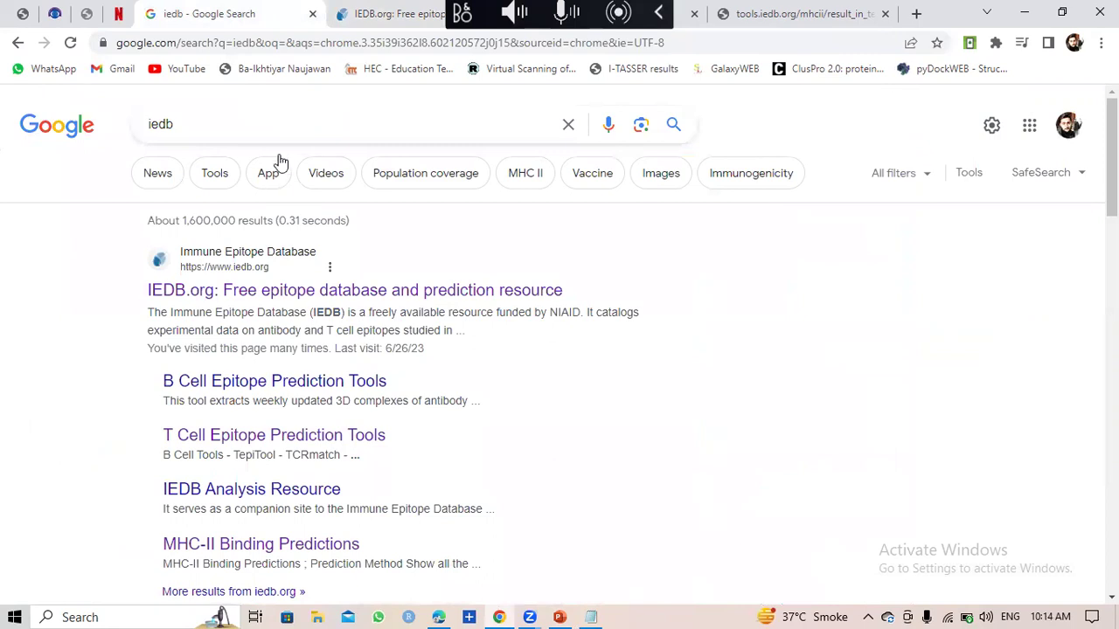
key("ctrl+Tab")
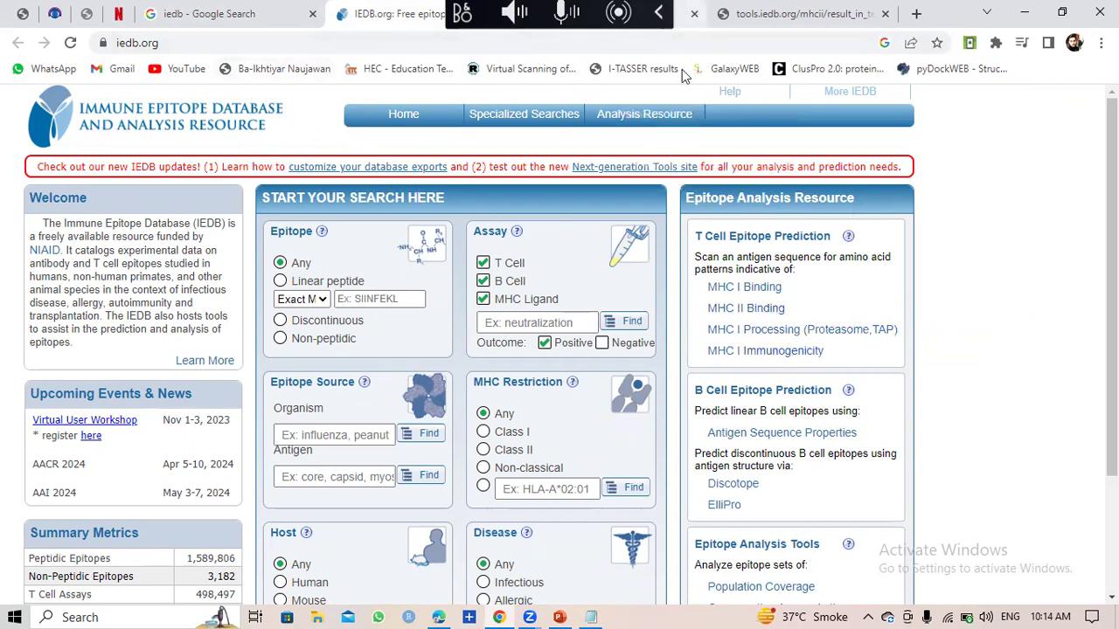
key("ctrl+Tab")
left_click_drag(598, 312, 250, 272)
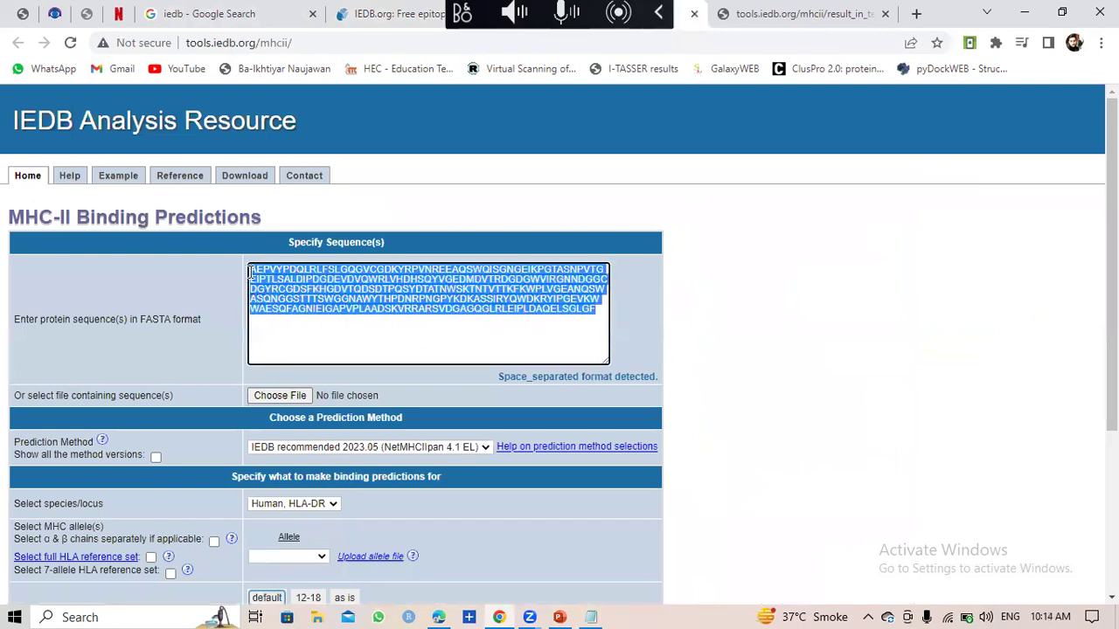
key("BackSpace")
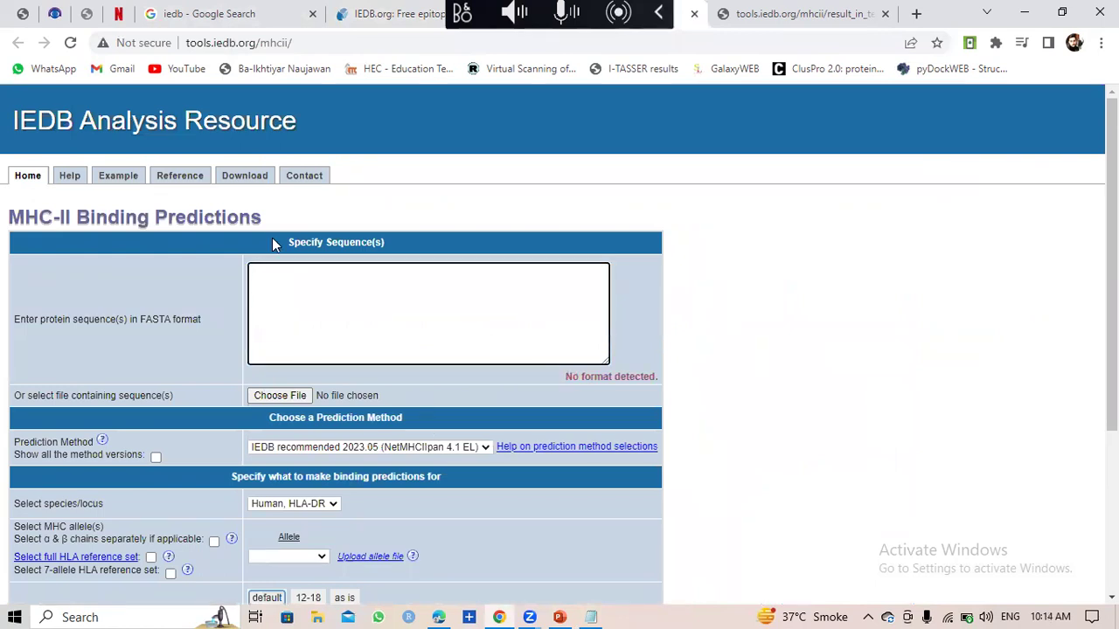
Step: Switch to the Aeromonas_aerA_act_Protein file in Notepad and copy the entire sequence under B CELL EPITOPES
left_click(595, 612)
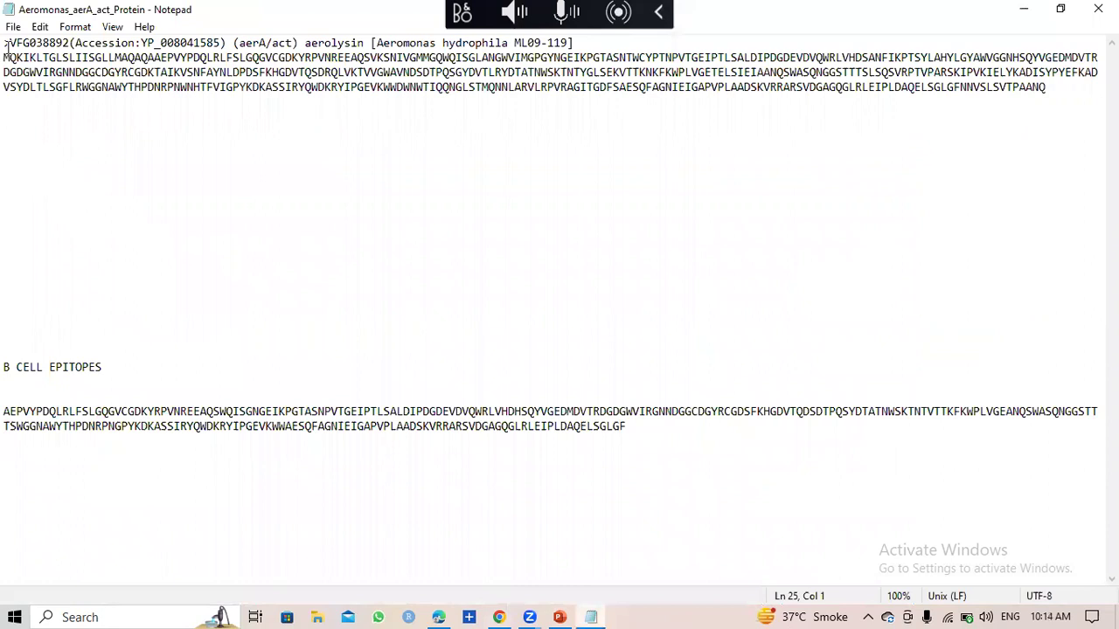
left_click_drag(5, 57, 1089, 91)
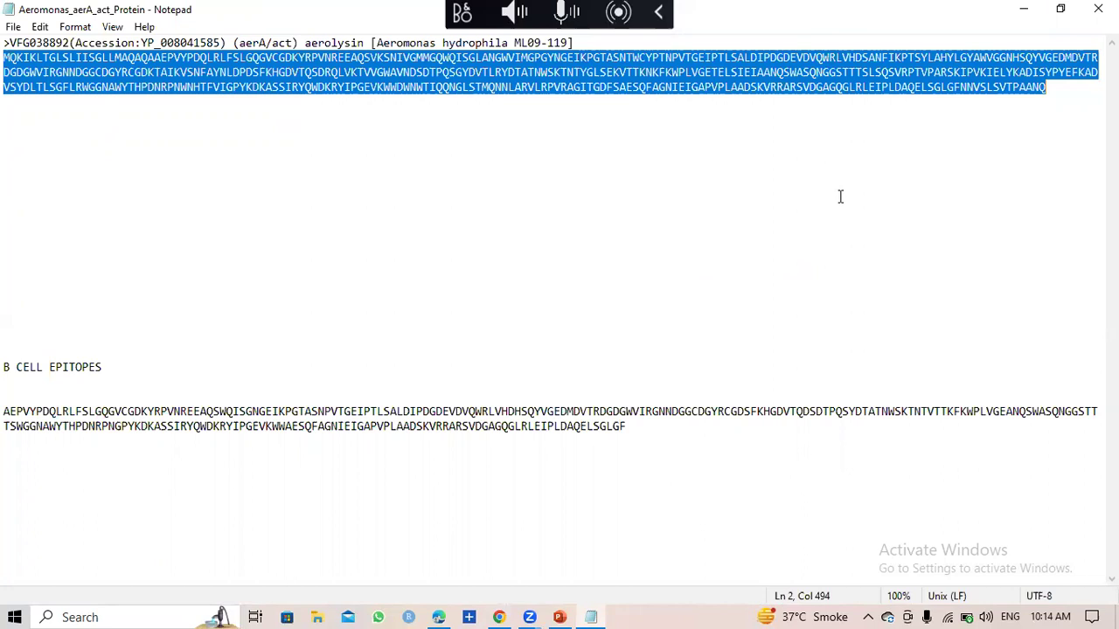
left_click(1044, 102)
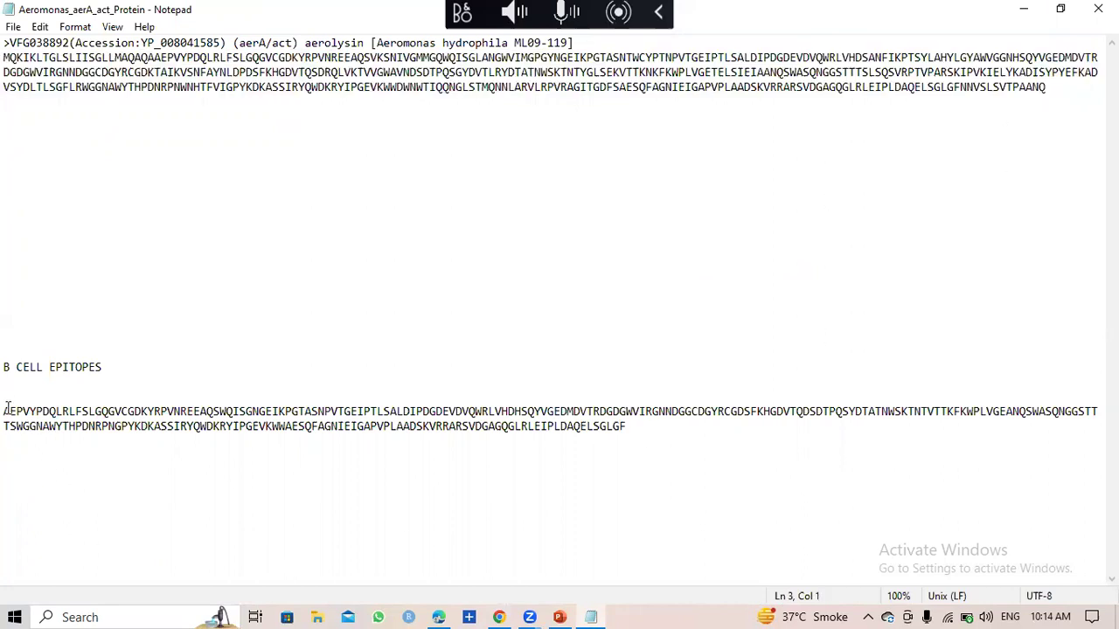
left_click_drag(6, 411, 717, 425)
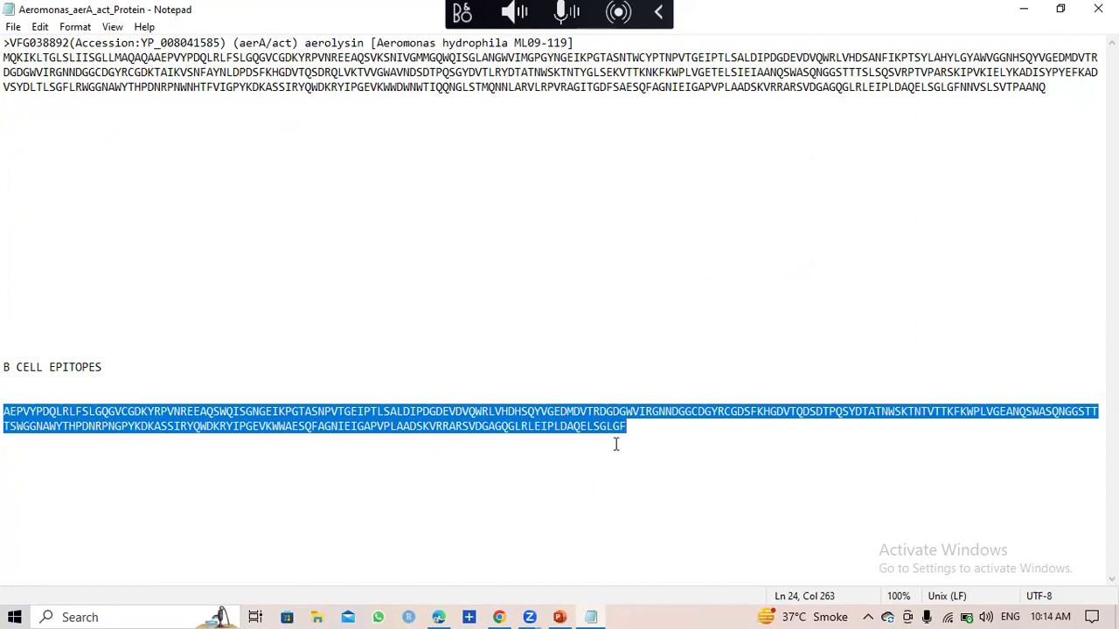
left_click(117, 385)
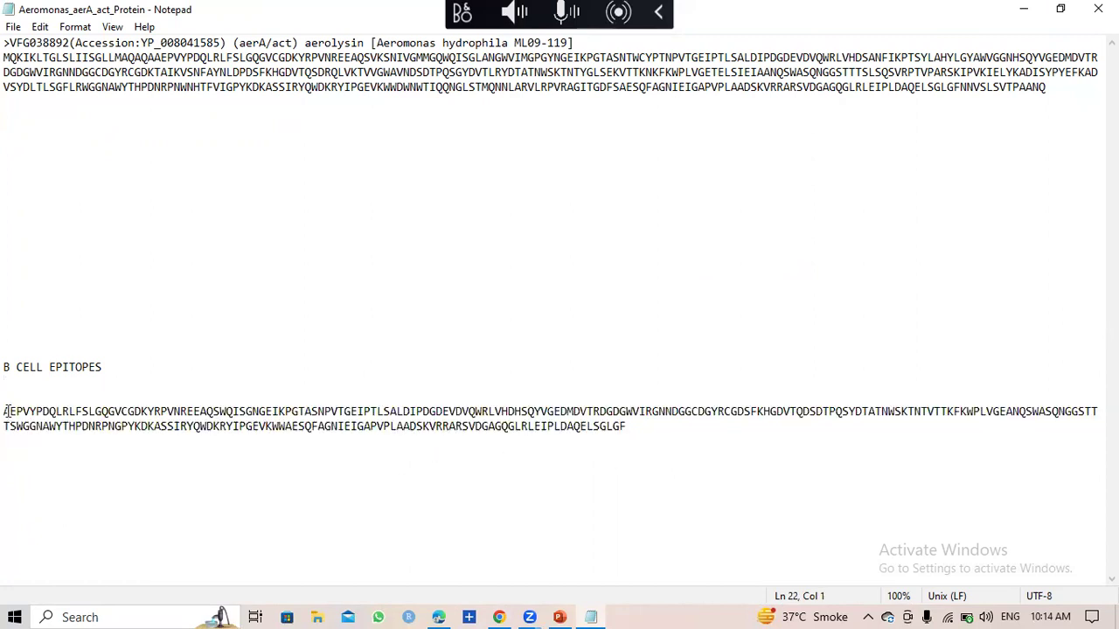
left_click_drag(9, 412, 406, 426)
left_click_drag(3, 412, 645, 429)
right_click(584, 430)
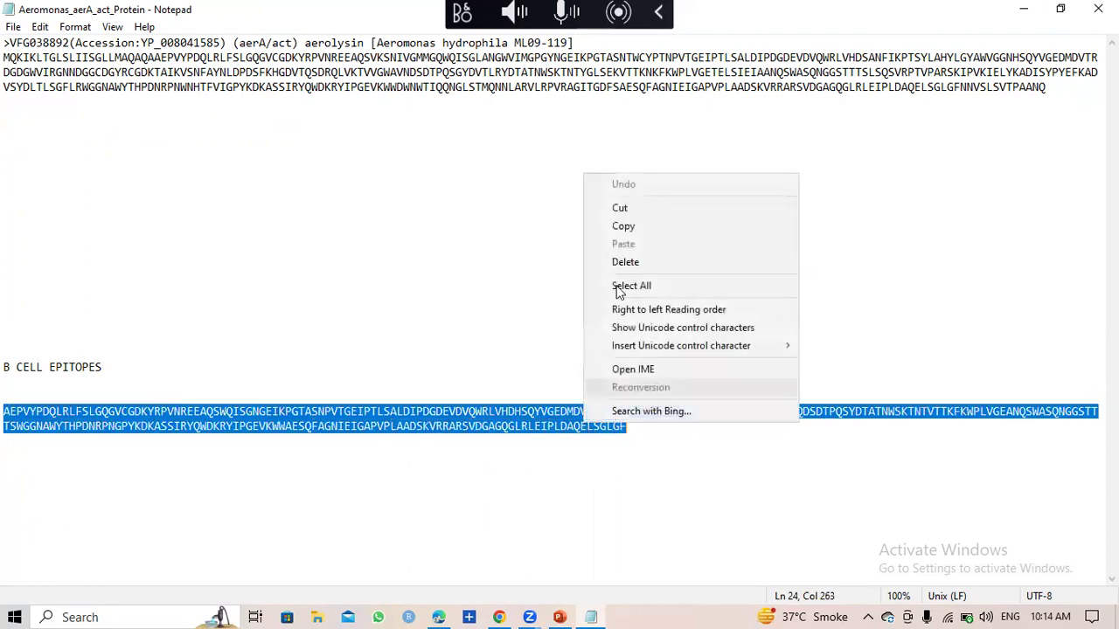
left_click(626, 229)
Step: Switch back to Chrome and paste the copied B-cell epitope sequence as the protein sequence for the MHC-II prediction
left_click(499, 617)
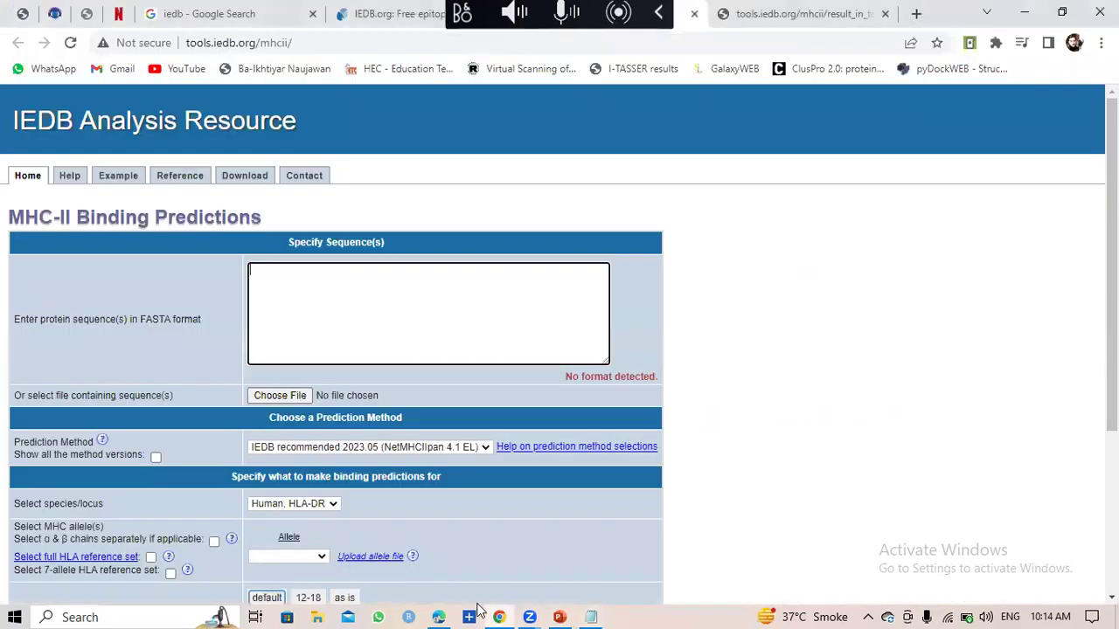
right_click(266, 277)
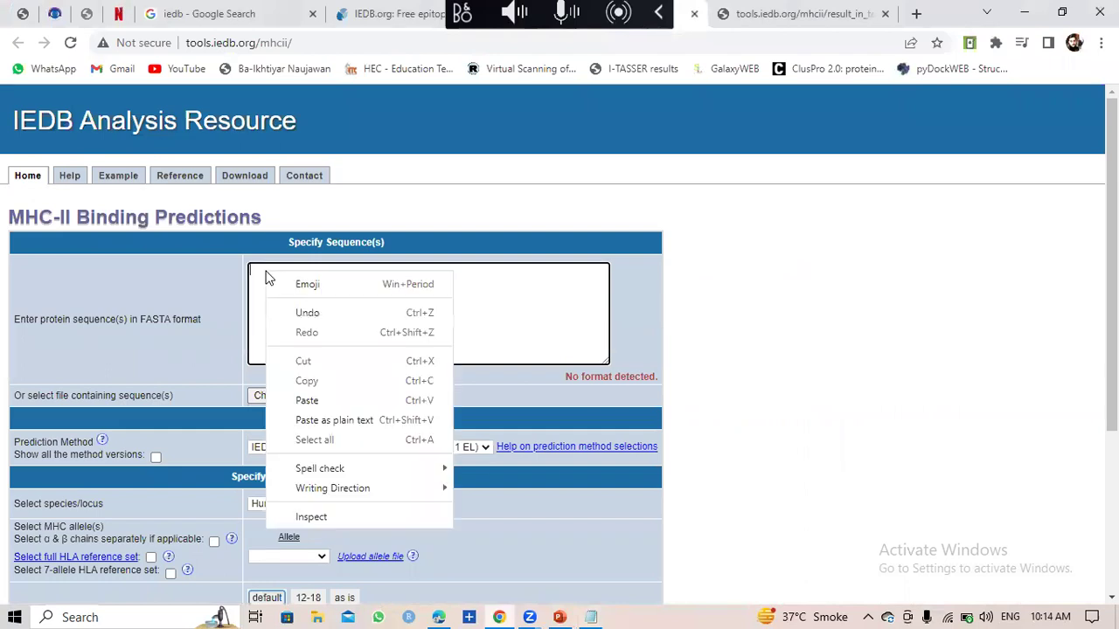
left_click(311, 398)
Step: Choose IEDB recommended 2023.05 (NetMHCIIpan 4.1 EL) as the prediction method
scroll(559, 330, "down", 2)
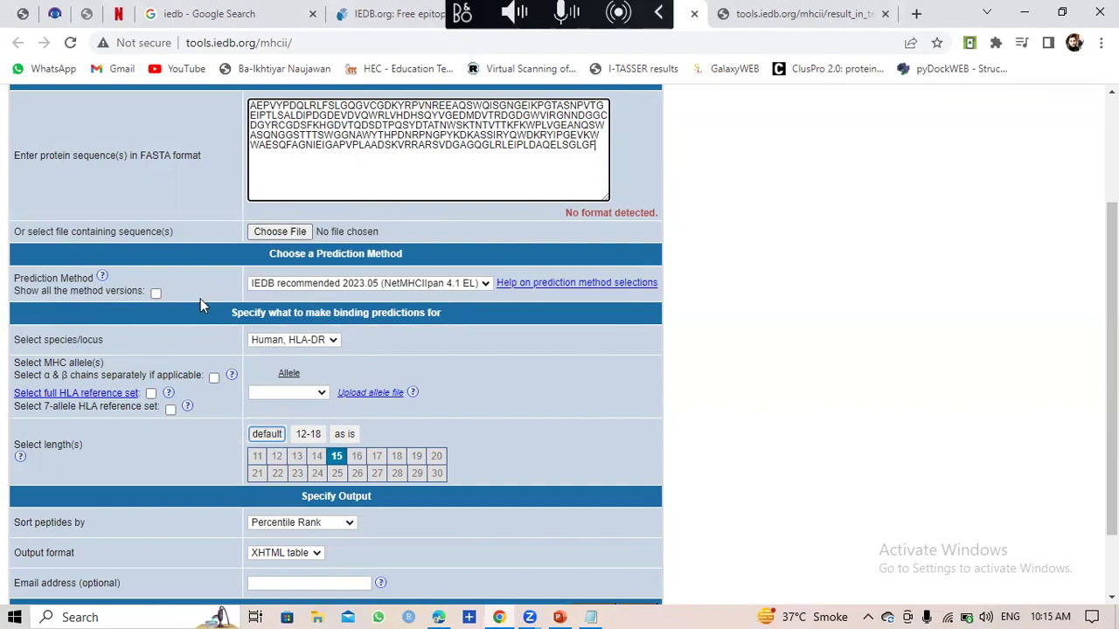
left_click(484, 285)
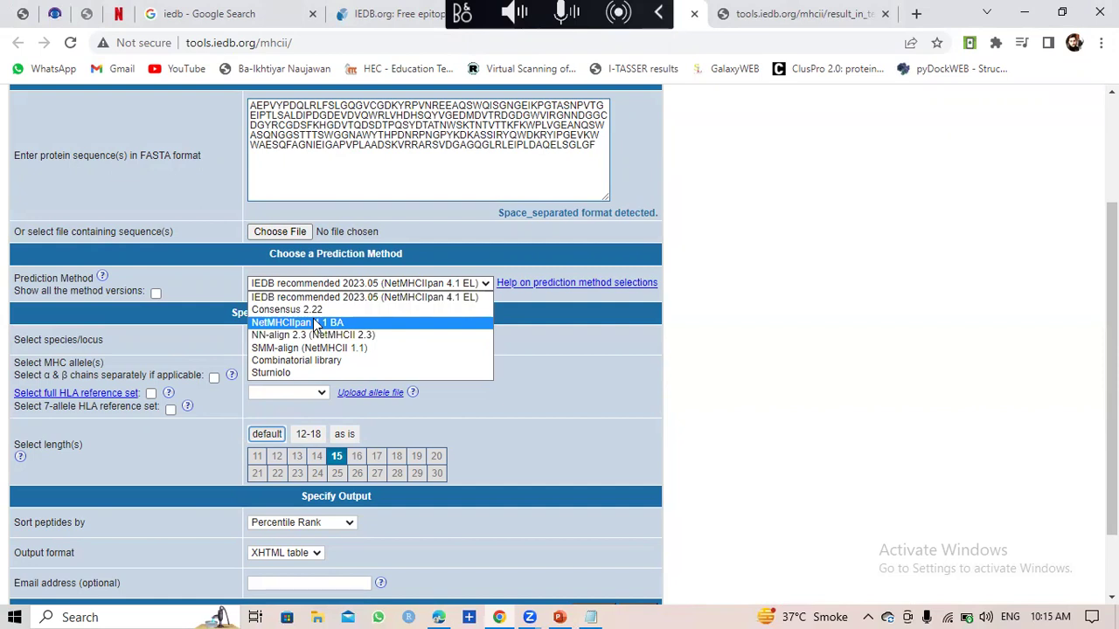
left_click(382, 298)
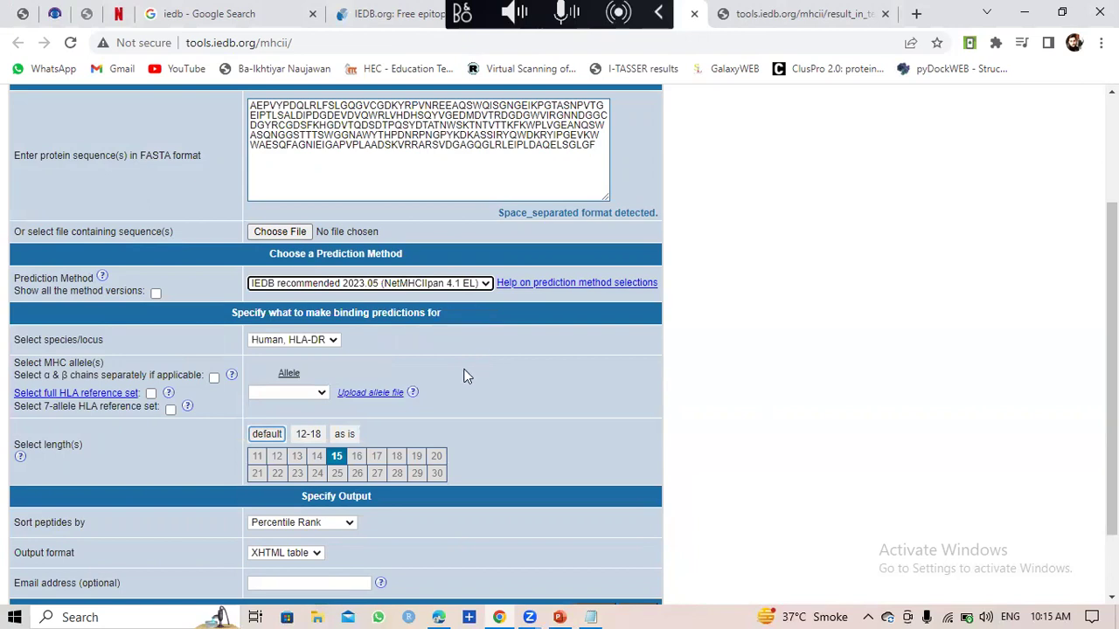
scroll(463, 376, "up", 2)
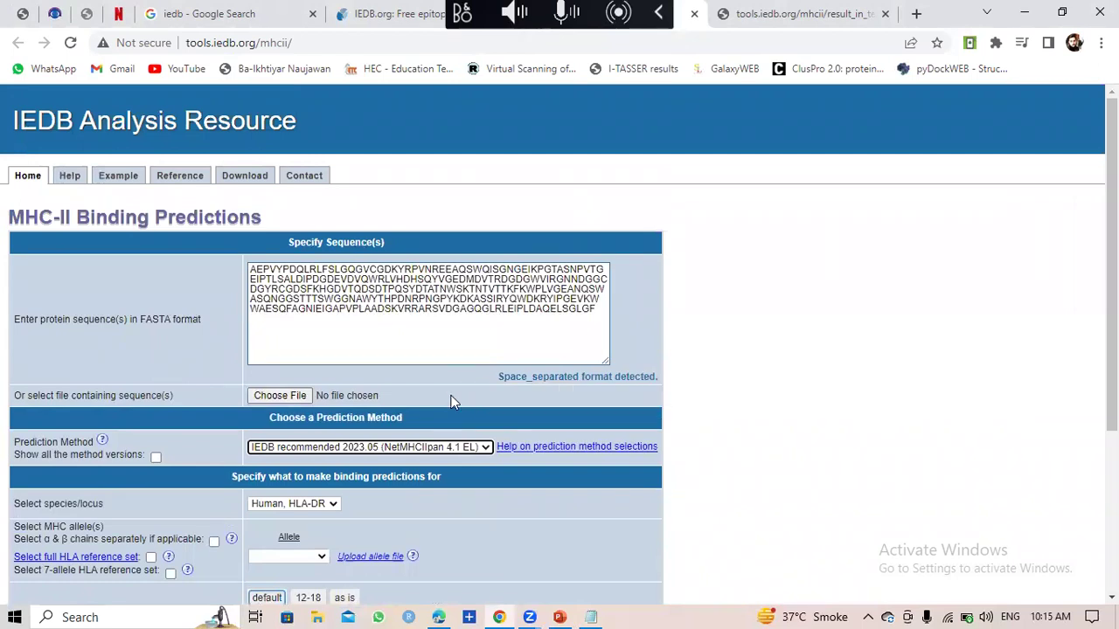
Step: Select the full HLA reference set and check the species/locus options, keeping Human, HLA-DR
scroll(466, 511, "down", 1)
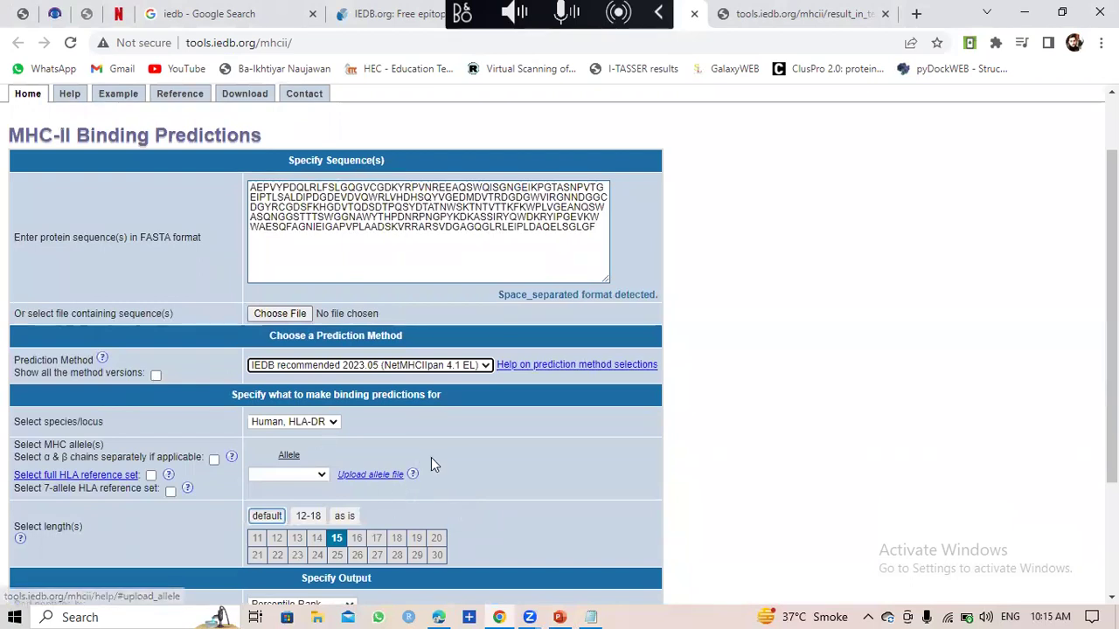
scroll(431, 464, "down", 2)
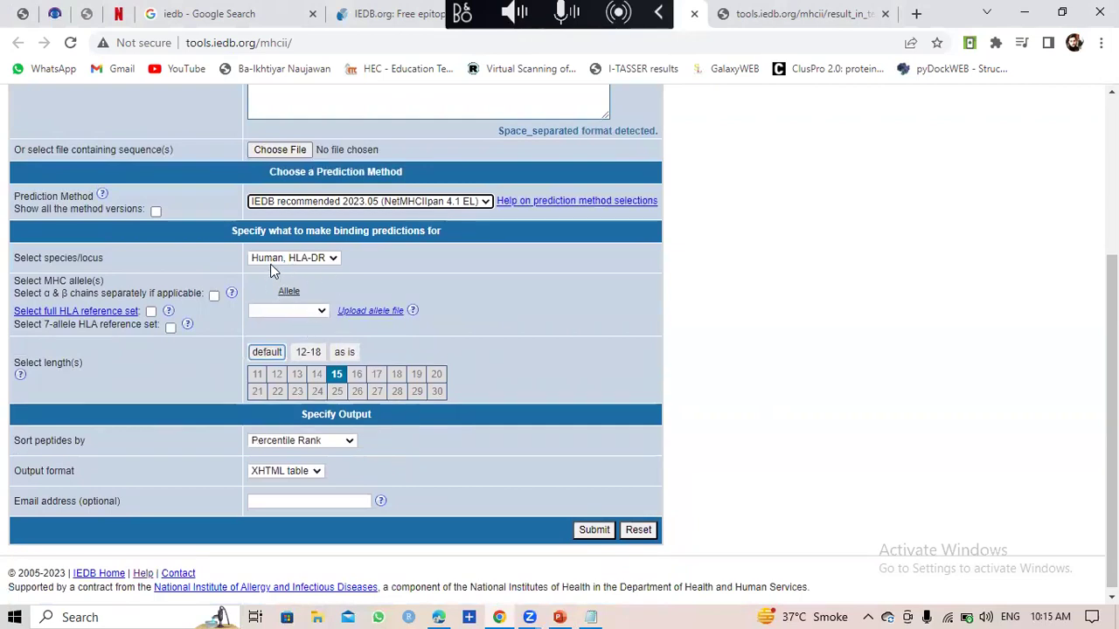
left_click(151, 312)
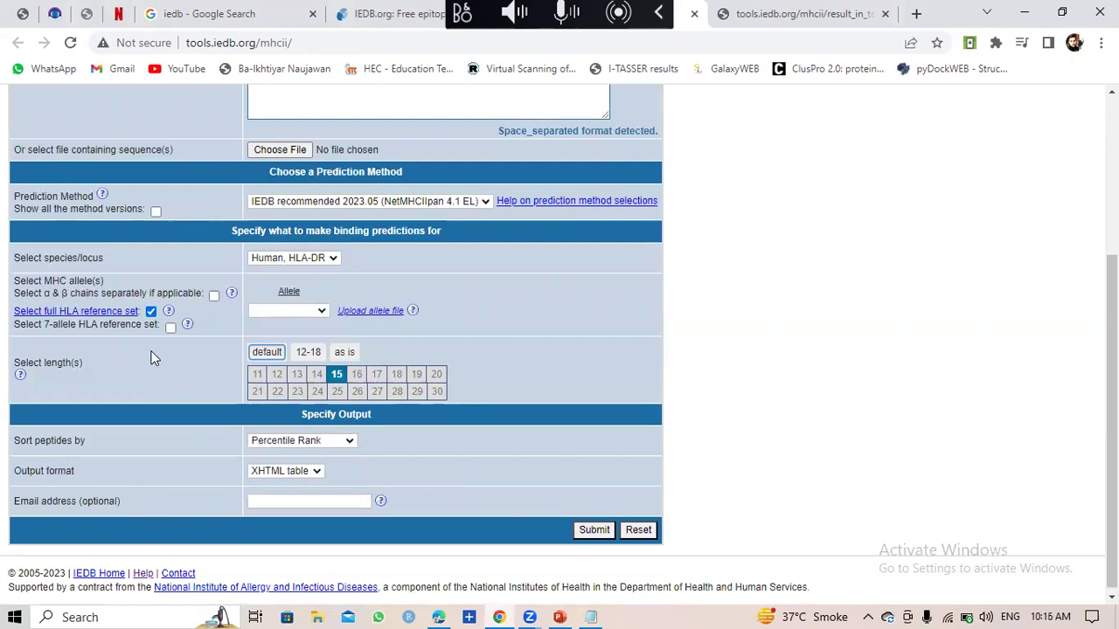
left_click(150, 312)
left_click(150, 312)
left_click(333, 259)
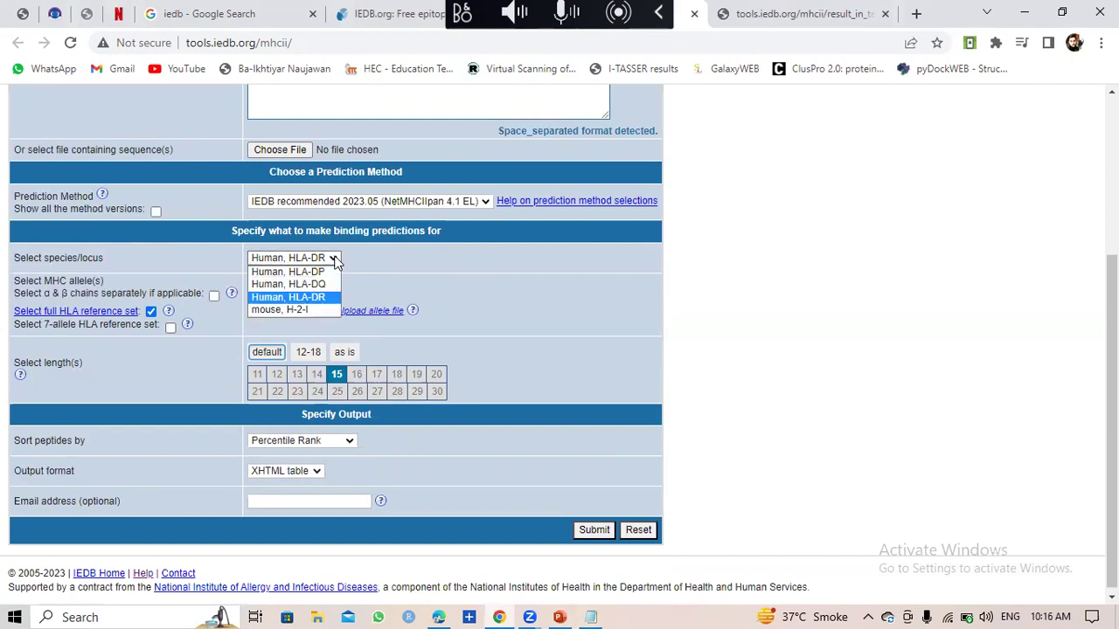
left_click(334, 259)
left_click(334, 259)
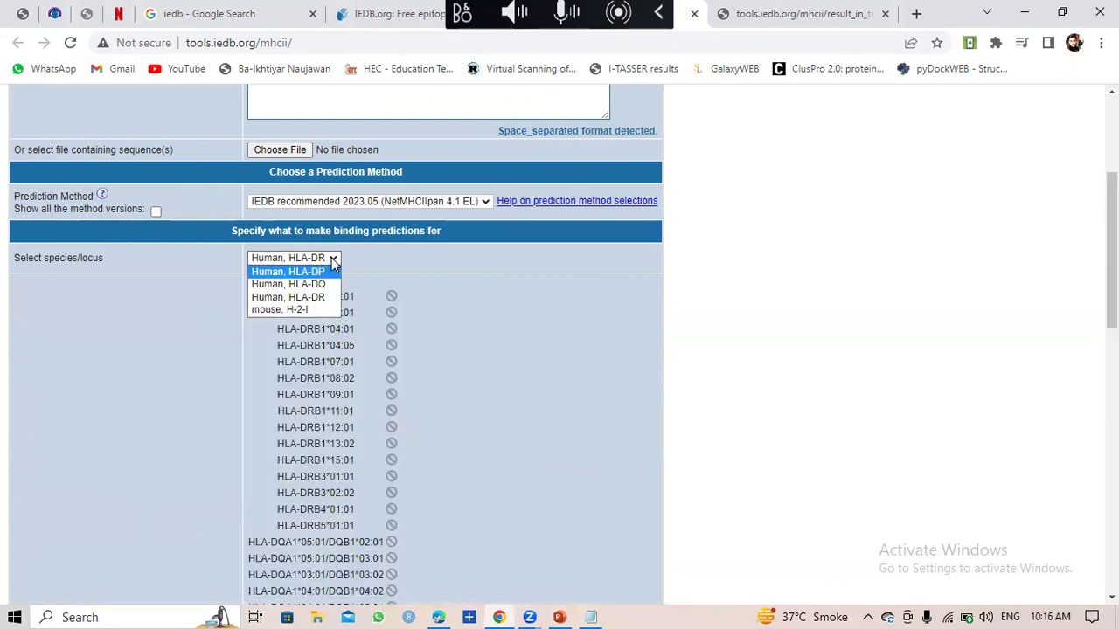
left_click(336, 262)
Step: Examine the alleles loaded for the full HLA reference set and the length and output settings below them
scroll(349, 359, "down", 1)
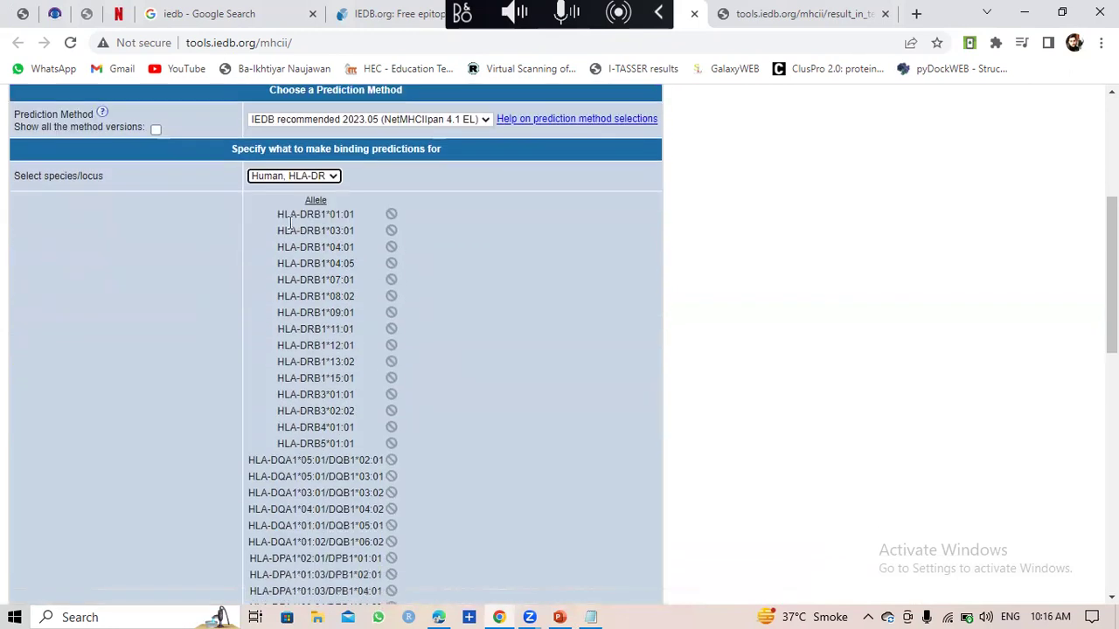
scroll(458, 482, "down", 1)
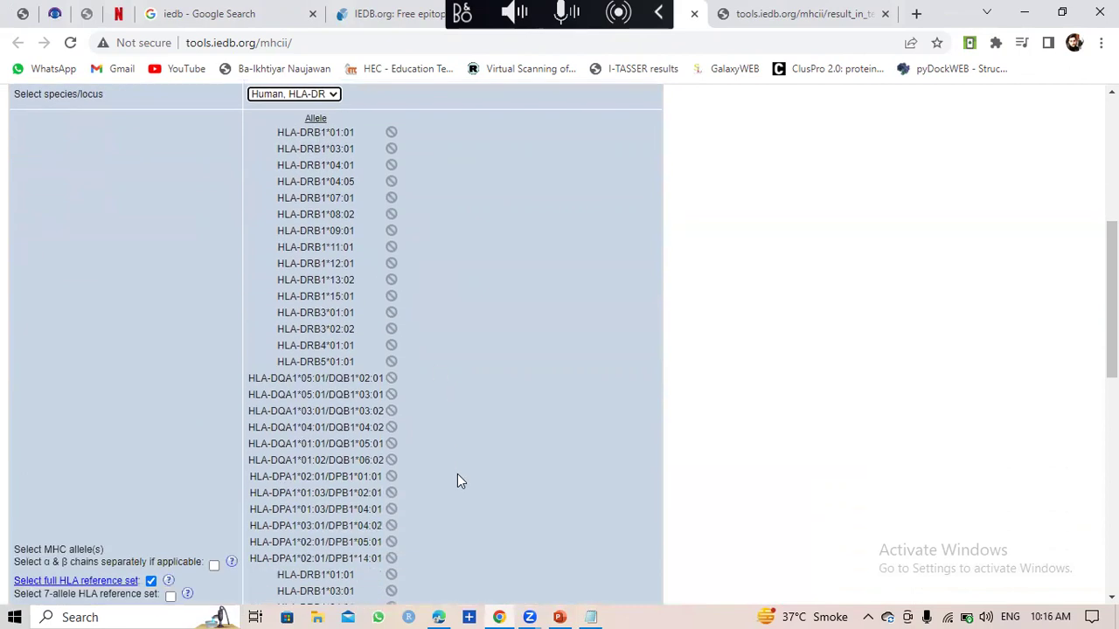
scroll(457, 481, "down", 4)
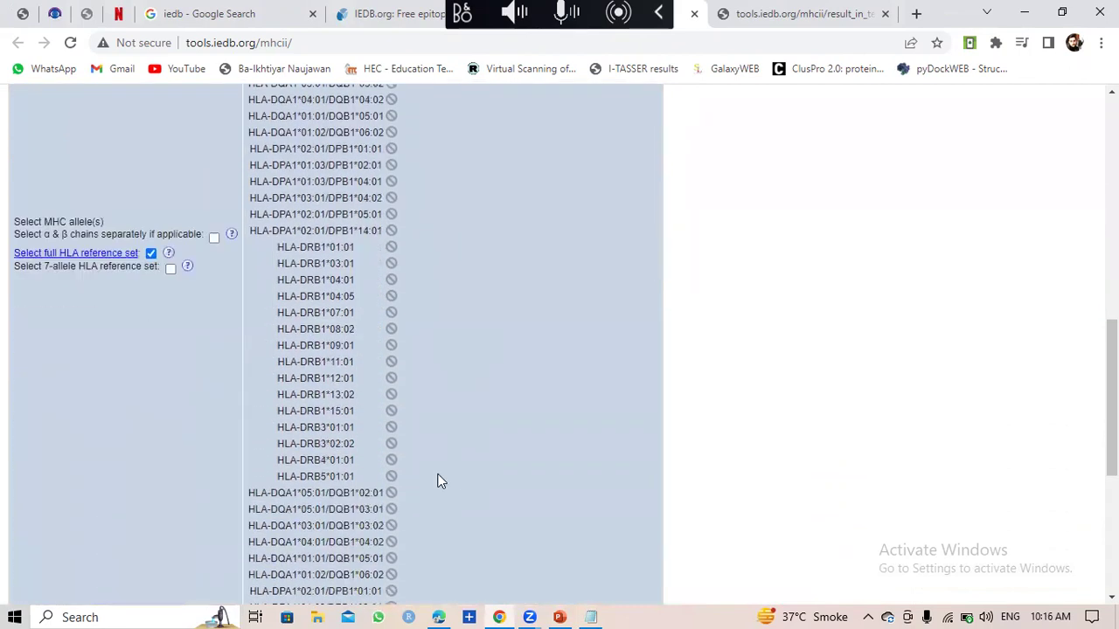
scroll(408, 473, "up", 7)
scroll(409, 473, "down", 4)
scroll(408, 472, "down", 6)
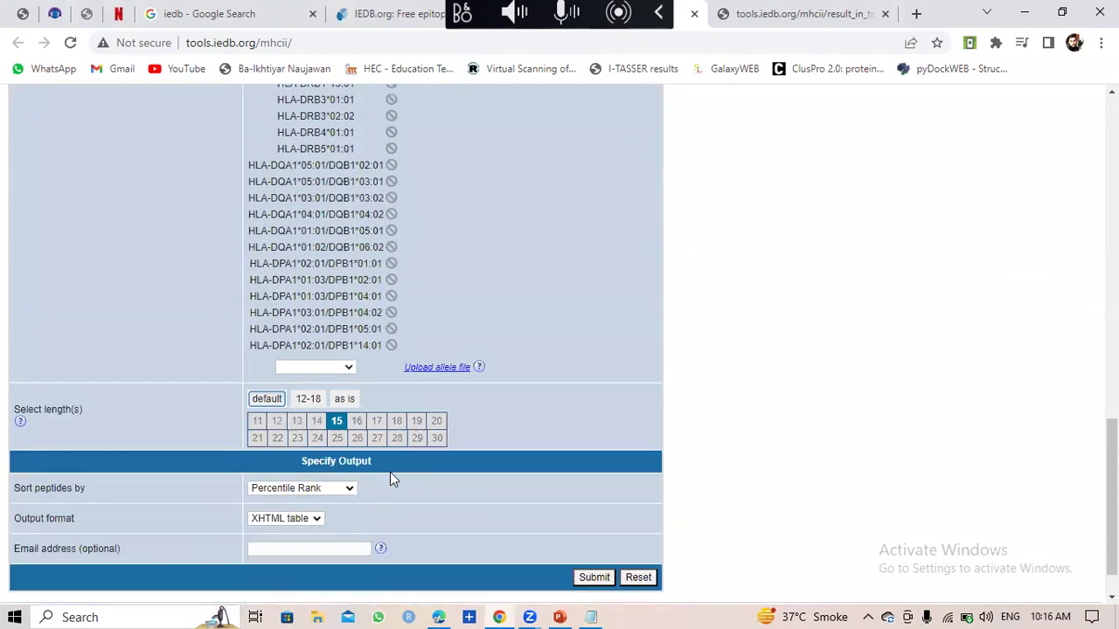
scroll(390, 472, "up", 3)
scroll(386, 477, "up", 2)
Step: Reselect the full HLA reference set so that each allele is listed only once
left_click(149, 337)
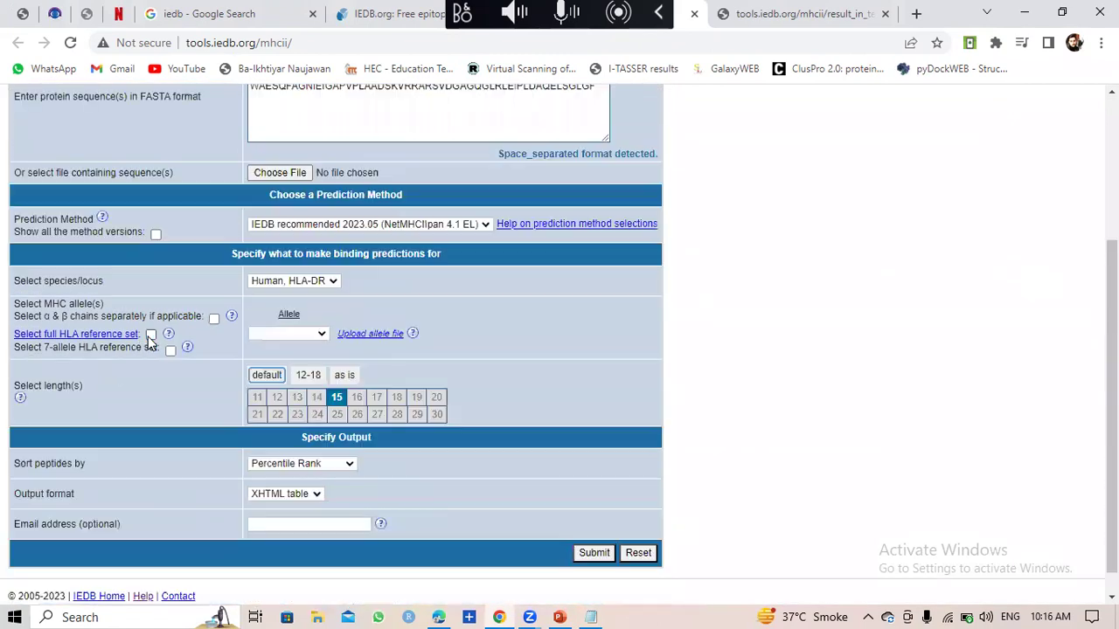
left_click(152, 336)
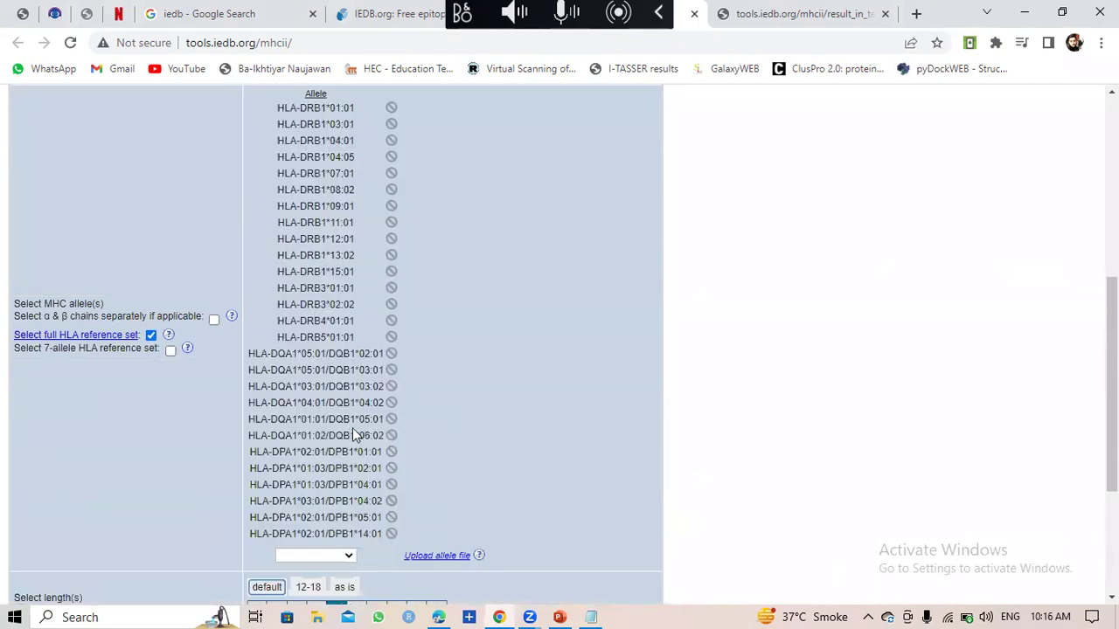
scroll(414, 436, "up", 4)
scroll(413, 436, "down", 4)
scroll(413, 435, "up", 1)
scroll(389, 416, "down", 1)
Step: Switch to the PowerPoint presentation, view the HLA locus slide 21, and present slide 22 on Class I and Class II MHC structure
left_click(500, 612)
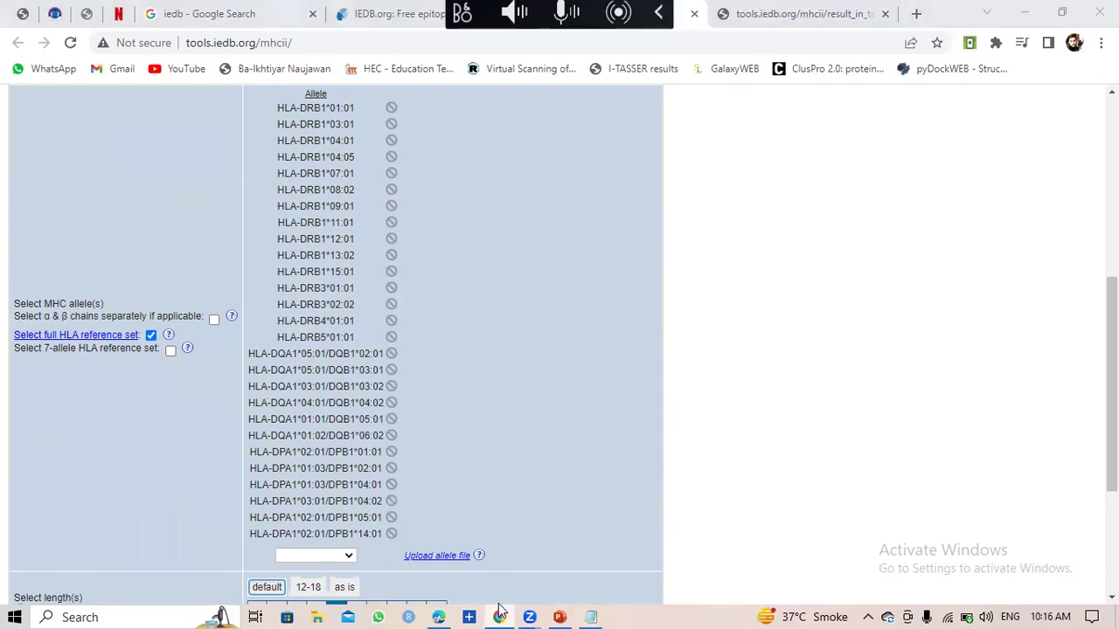
left_click(560, 617)
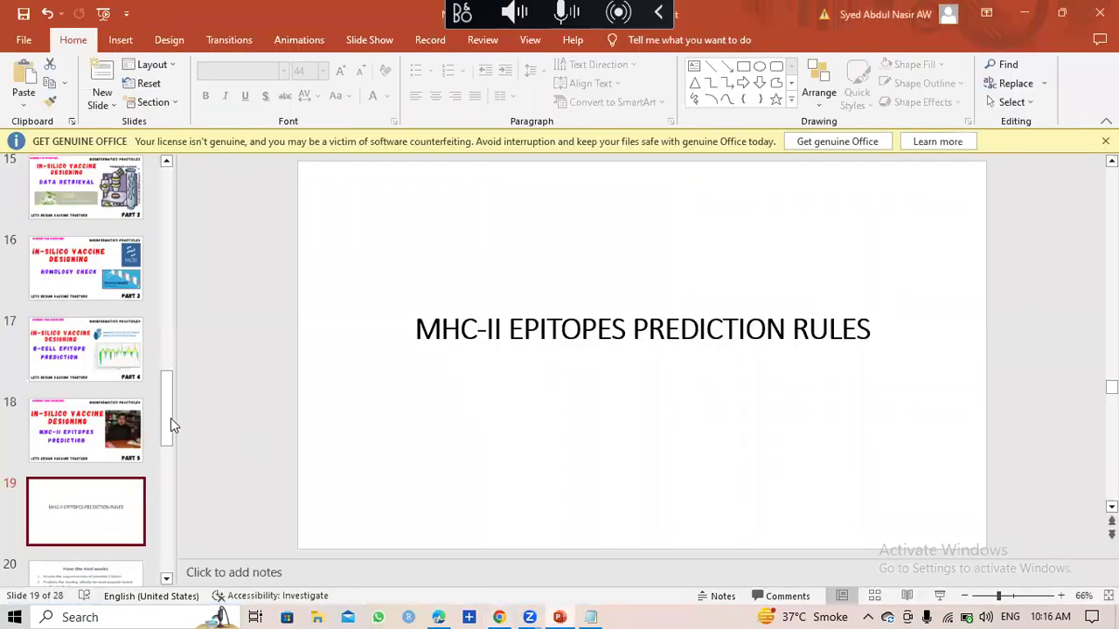
scroll(121, 515, "down", 4)
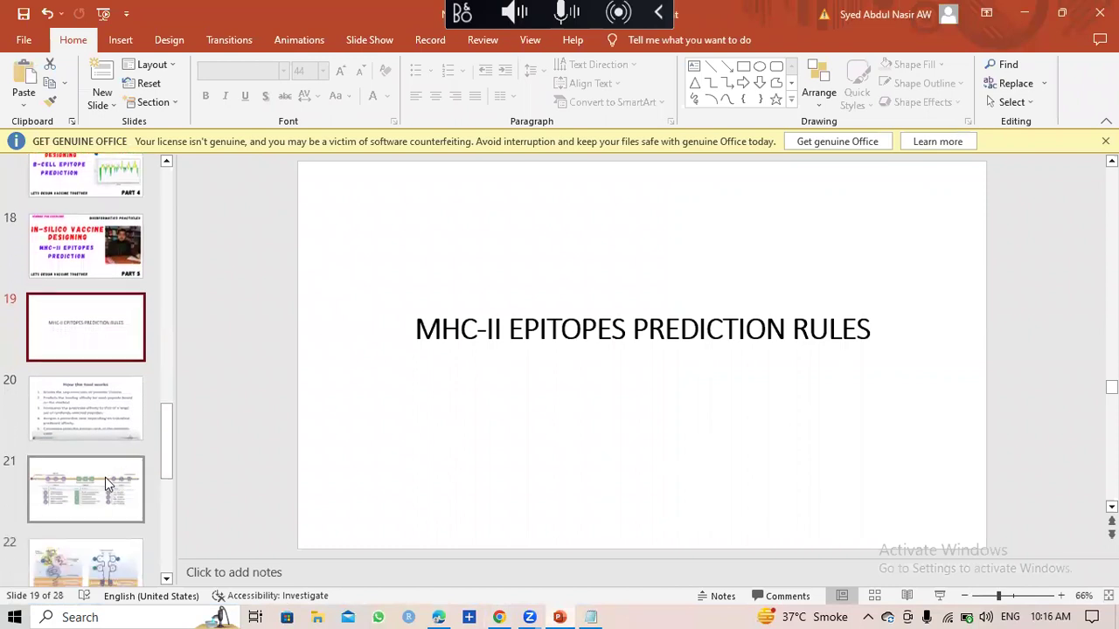
left_click(105, 477)
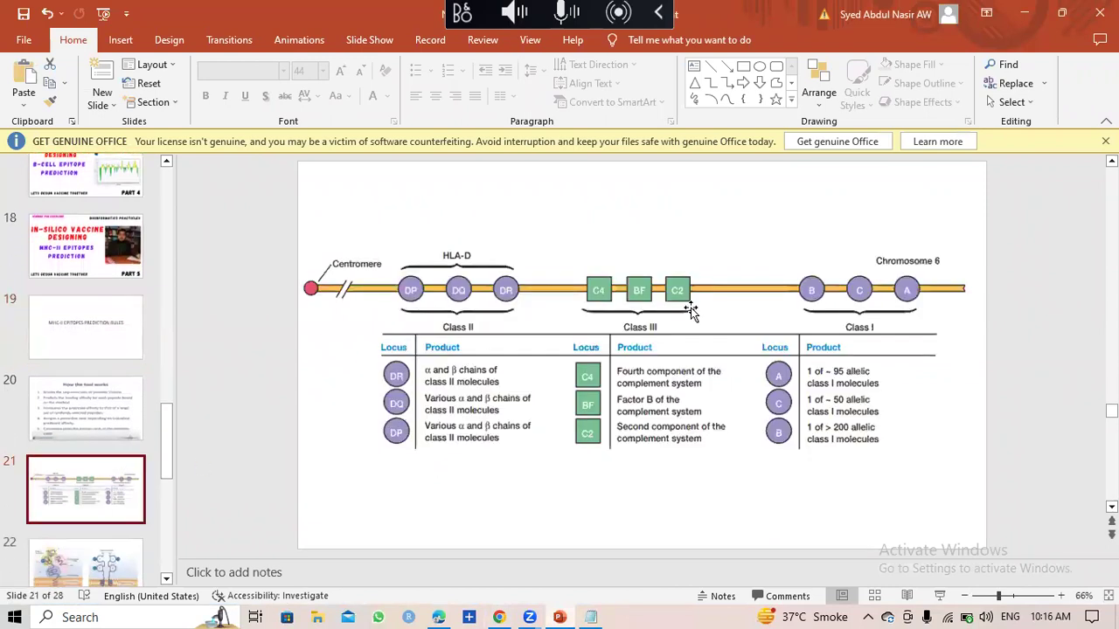
left_click(114, 560)
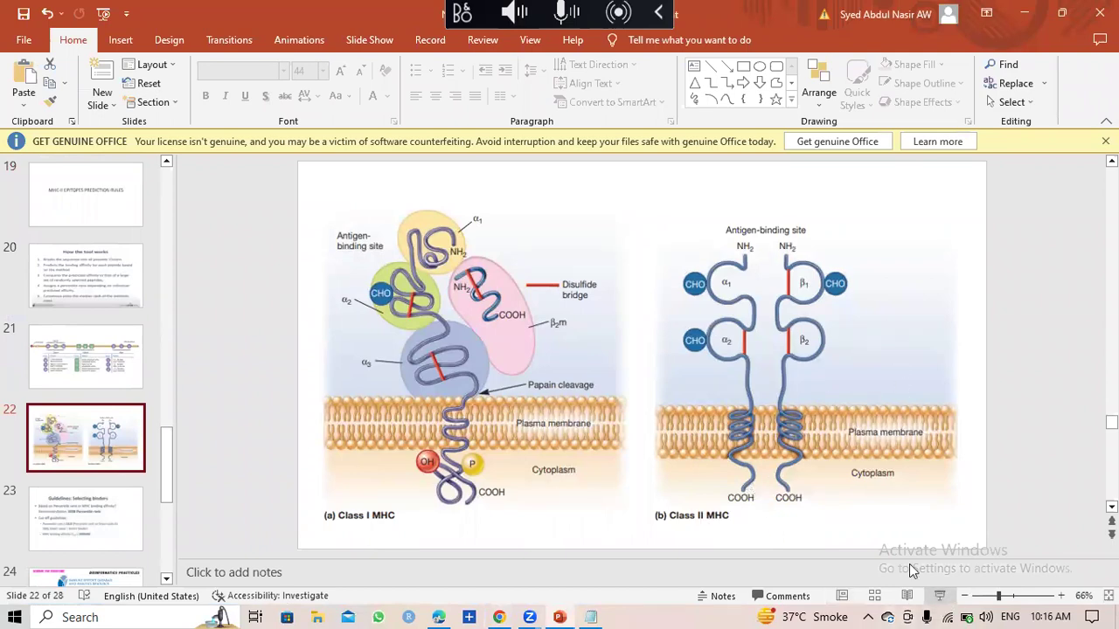
left_click(939, 596)
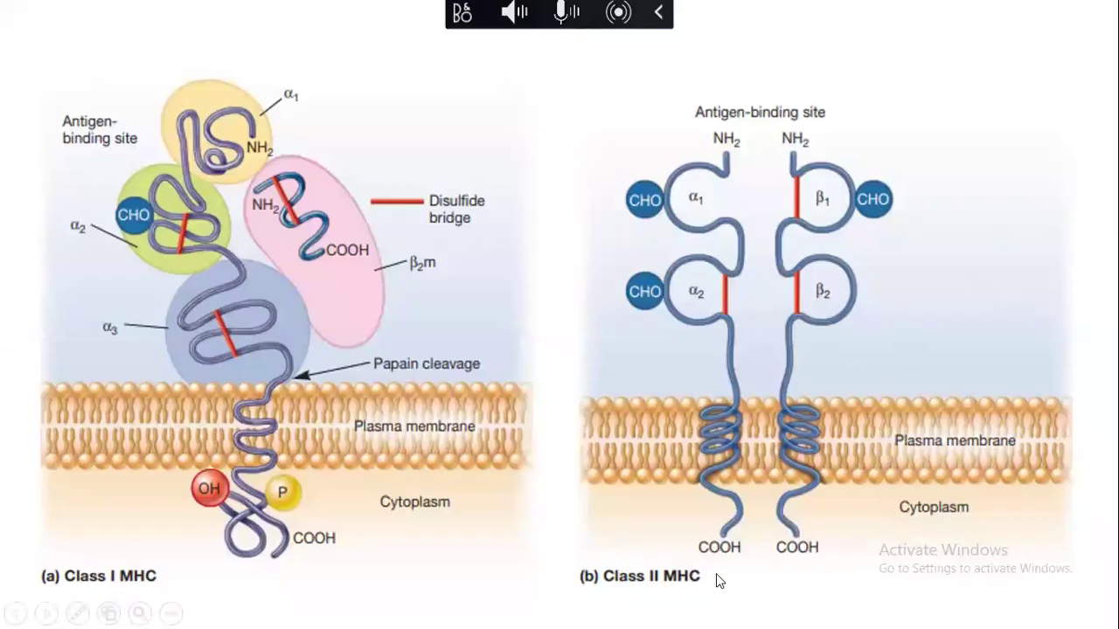
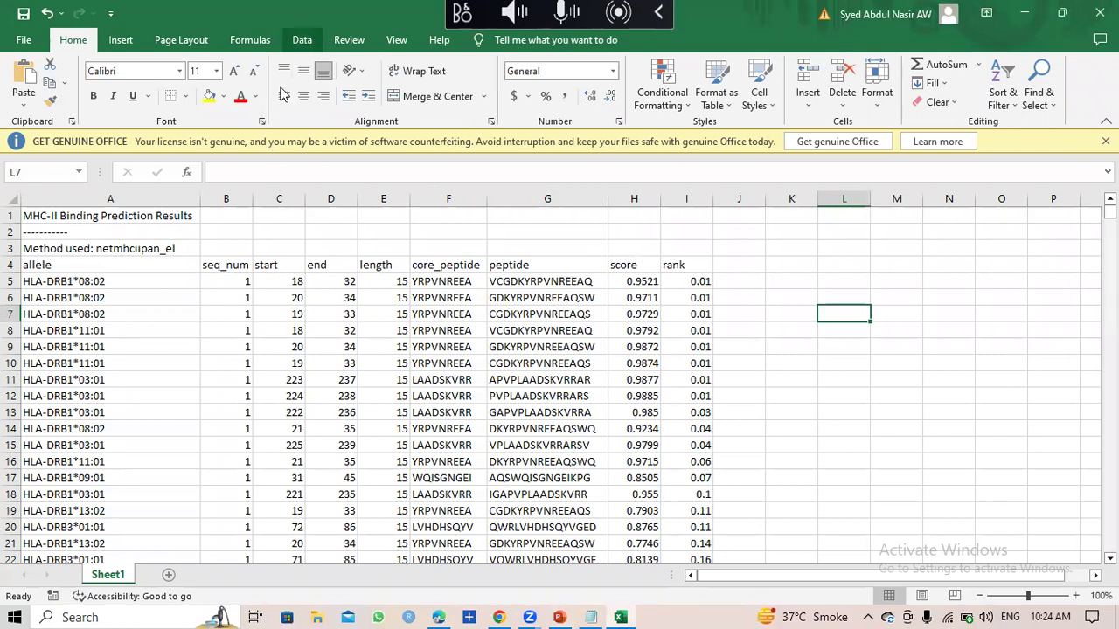
Step: Try to apply a filter to the MHC-II binding prediction results in Excel with the empty cell L7 selected
left_click(302, 39)
left_click(421, 92)
left_click(567, 356)
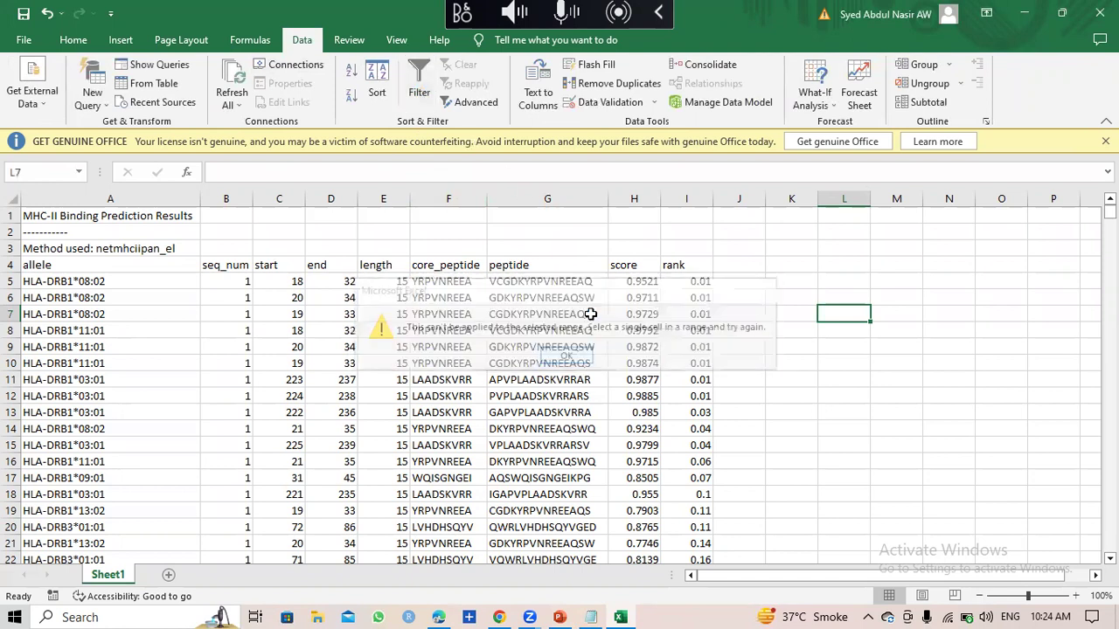
Step: Apply filters to the MHC-II binding prediction results and sort the rank column from smallest to largest
left_click(674, 270)
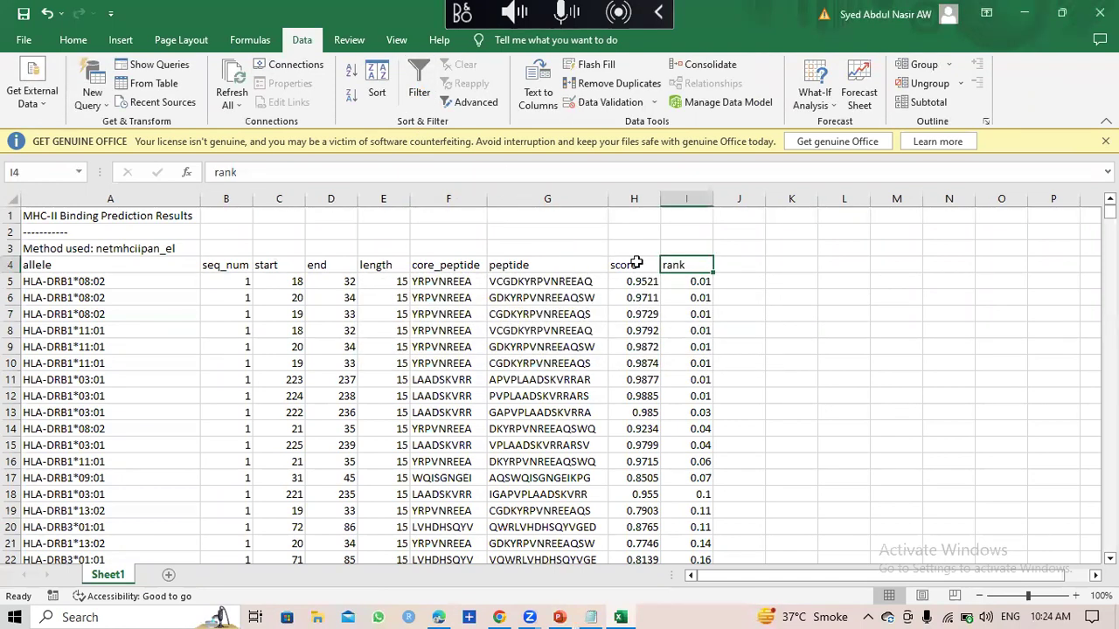
left_click(418, 83)
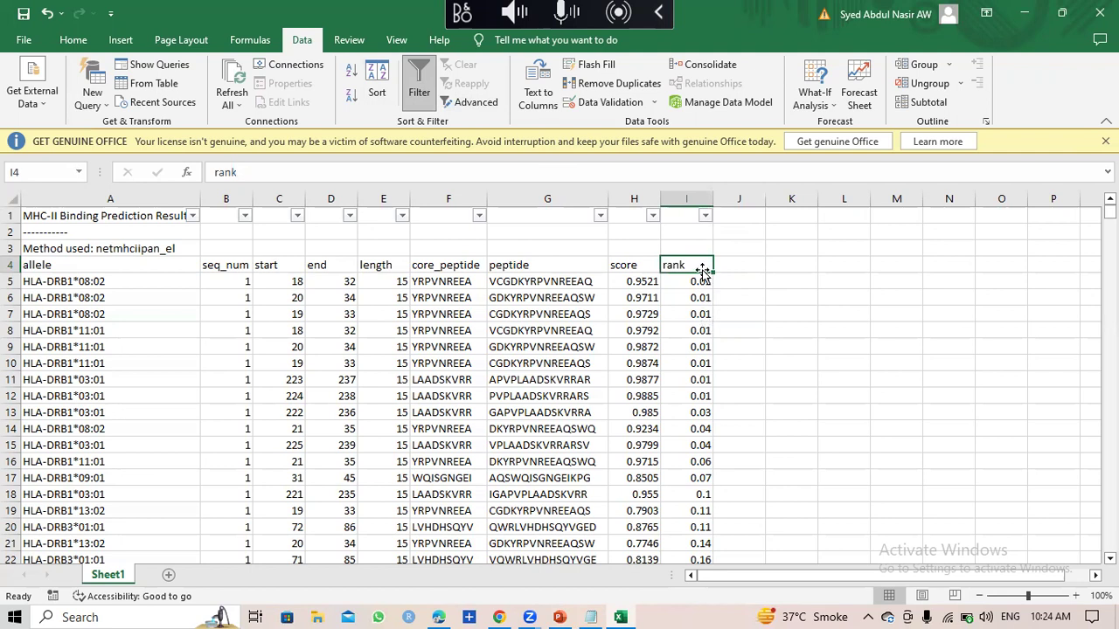
left_click(705, 216)
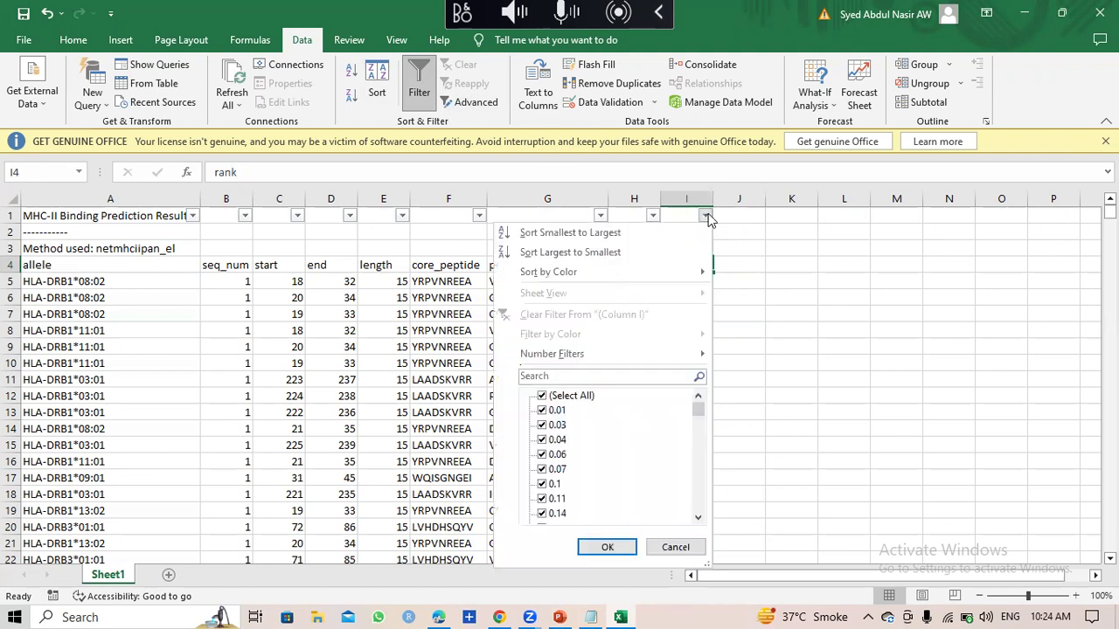
left_click(663, 234)
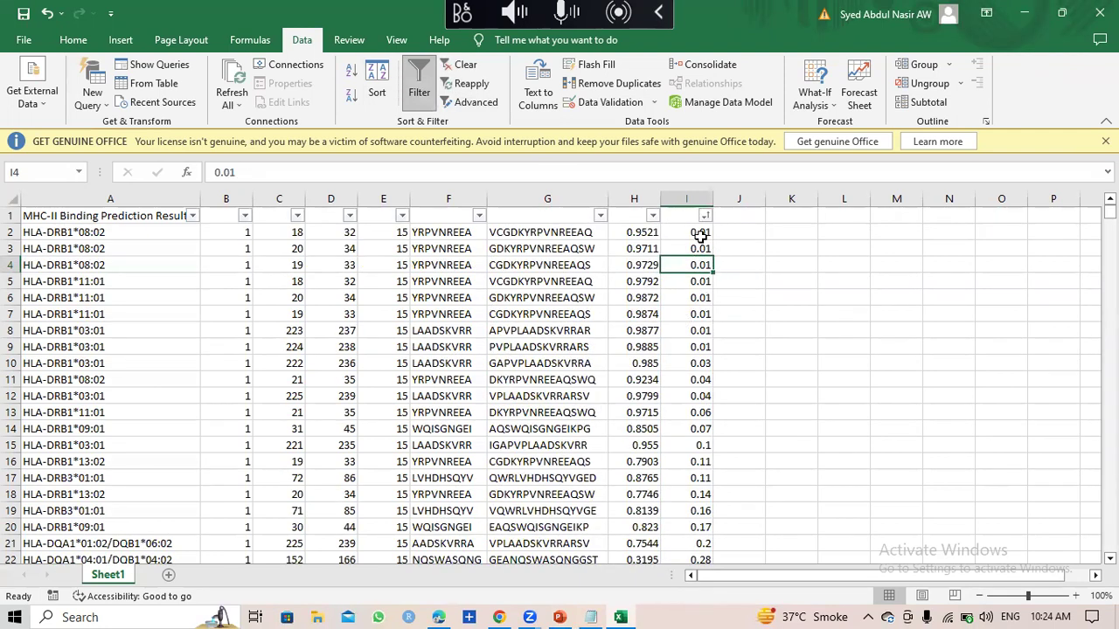
Step: Highlight row 545, the last result with rank 10, in yellow across columns A to I as the cutoff
left_click_drag(1109, 212, 1109, 241)
scroll(757, 412, "up", 15)
scroll(737, 415, "up", 7)
scroll(737, 416, "down", 6)
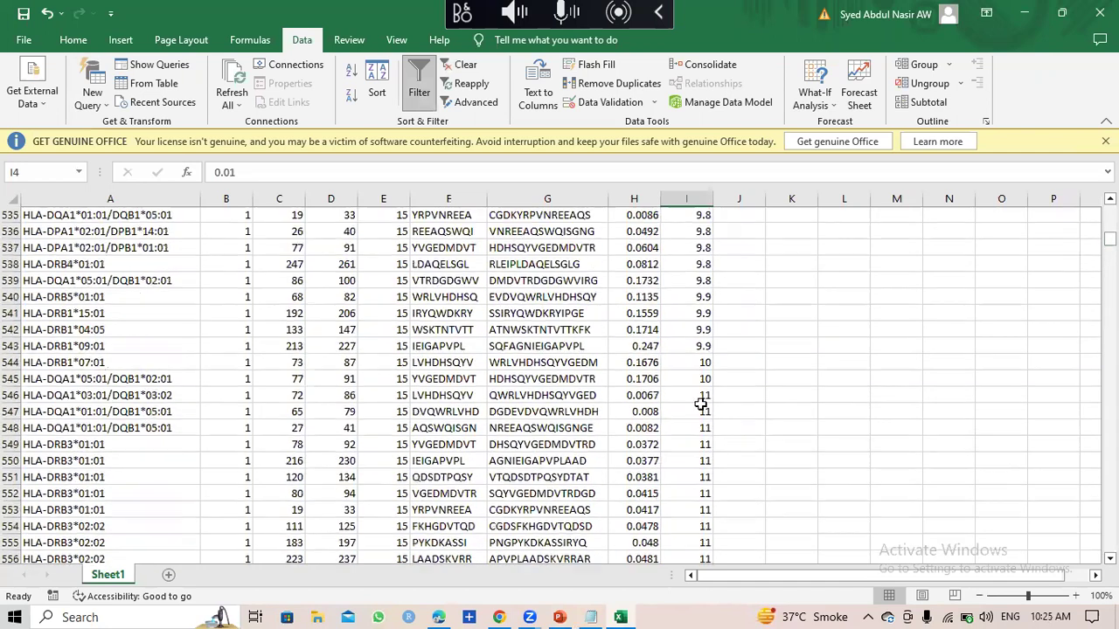
left_click(548, 379)
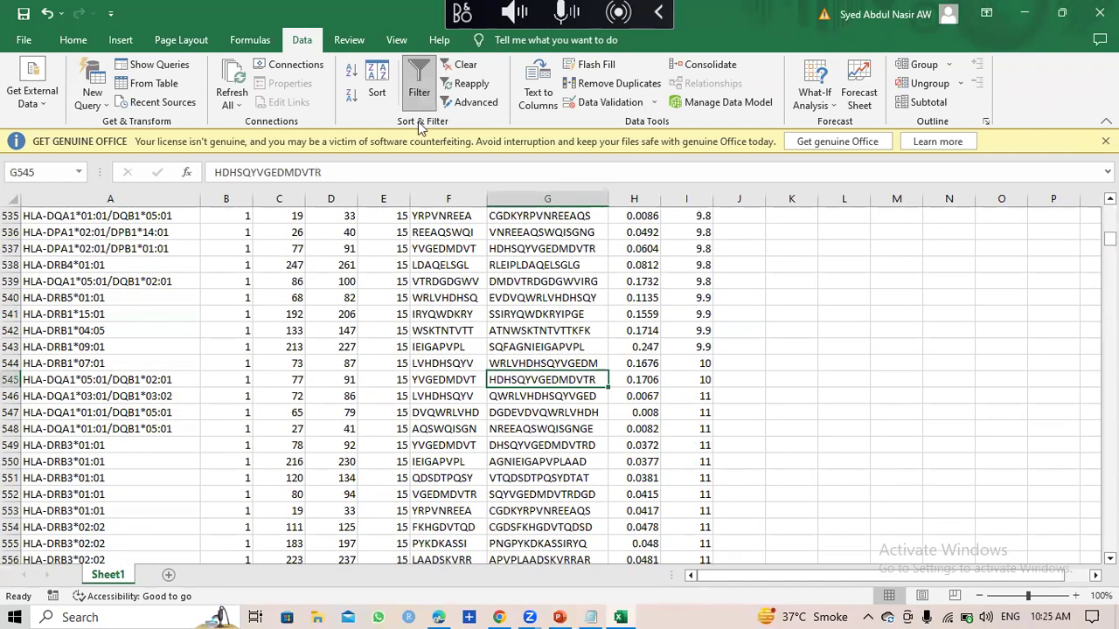
left_click(73, 40)
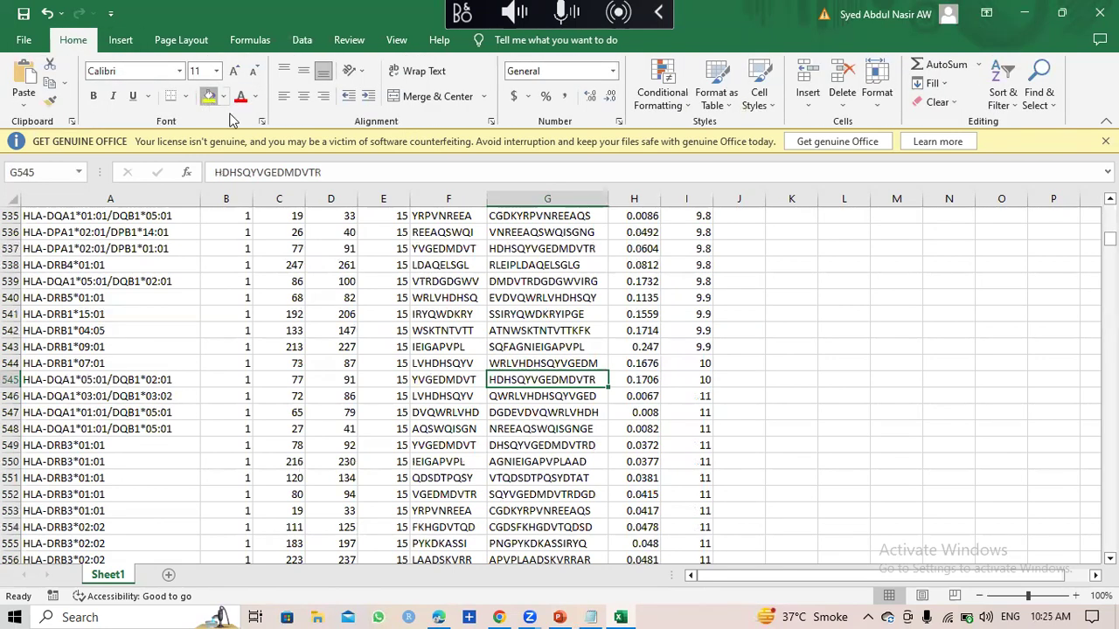
left_click(209, 96)
left_click(61, 379)
left_click_drag(61, 380, 659, 375)
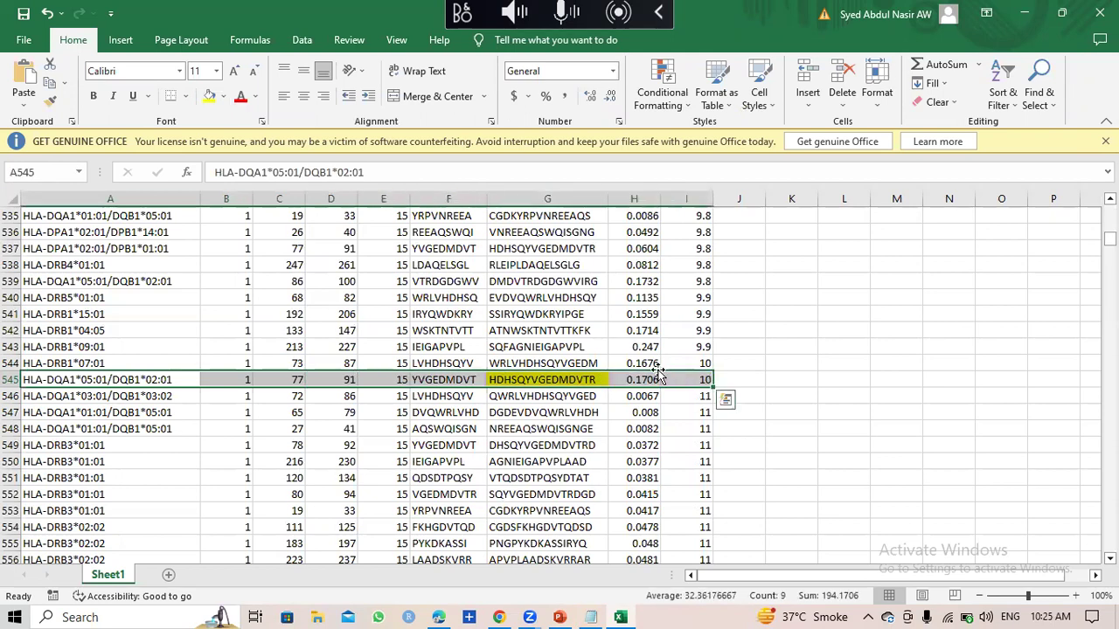
left_click(209, 97)
left_click(782, 381)
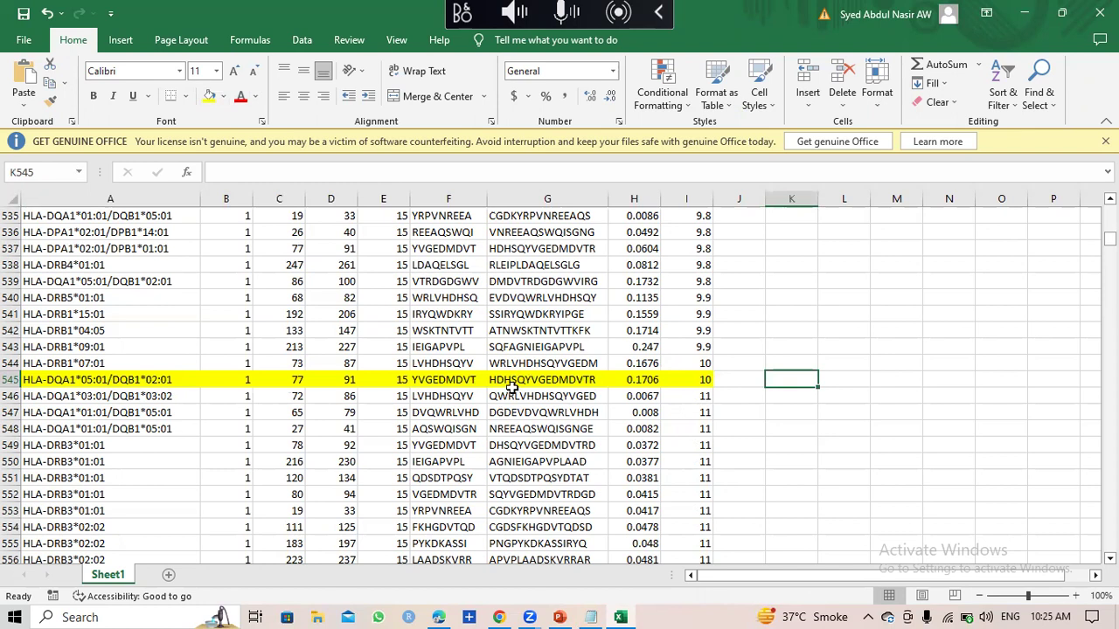
Step: Examine the best-ranked results at the start of the list, comparing the overlapping peptides in cells G2 and G3
scroll(511, 389, "up", 5)
scroll(511, 389, "up", 4)
left_click_drag(1109, 236, 904, 307)
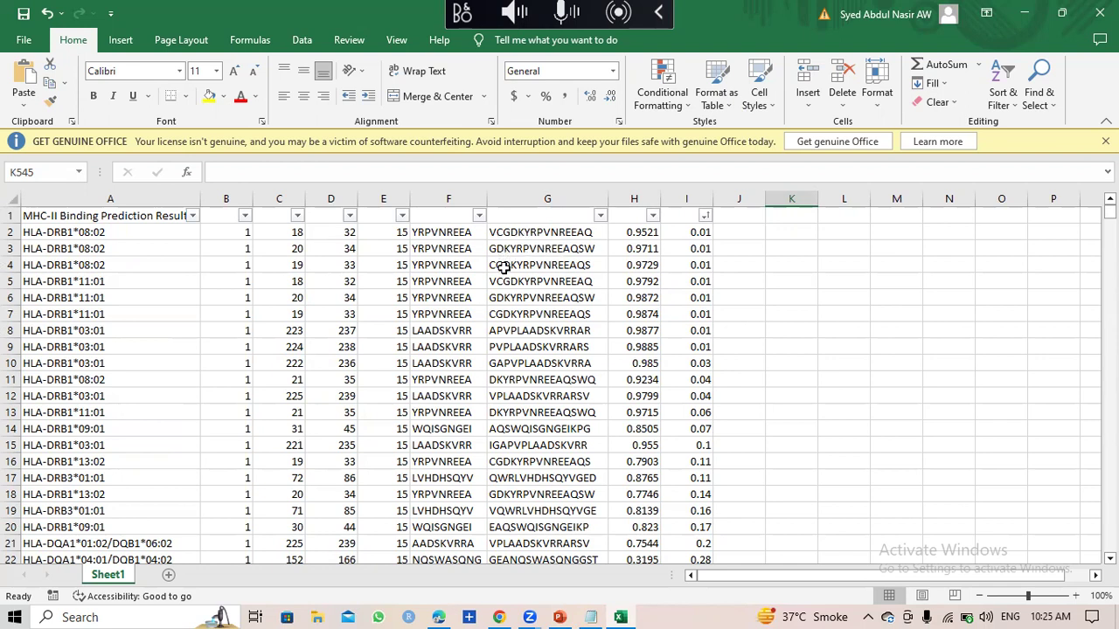
left_click(565, 233)
left_click(569, 249)
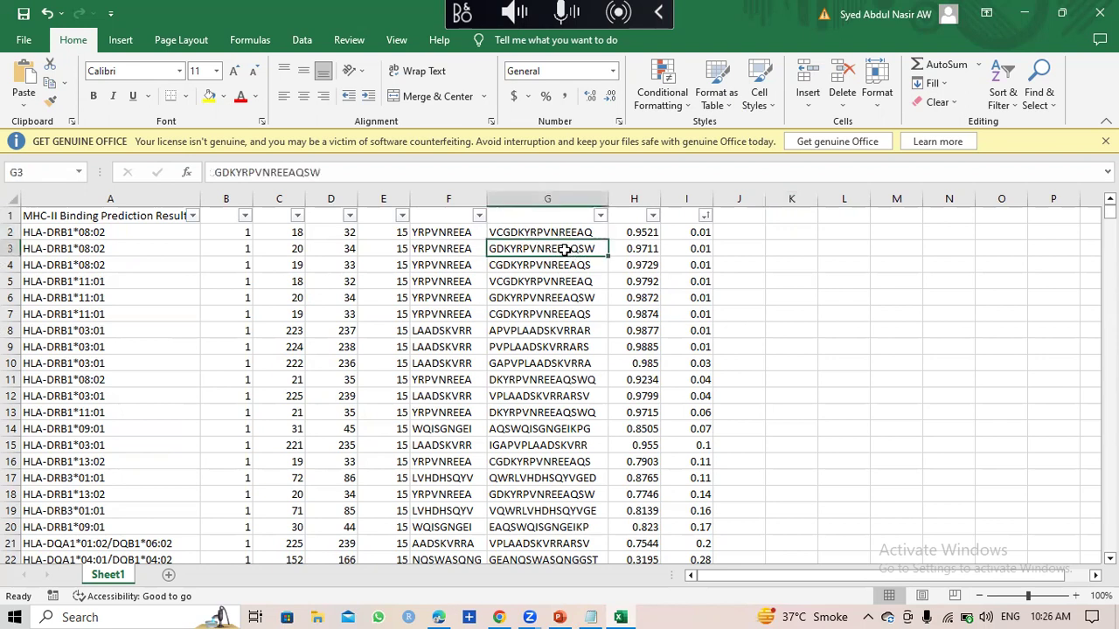
left_click(568, 233)
left_click(569, 251)
left_click(570, 232)
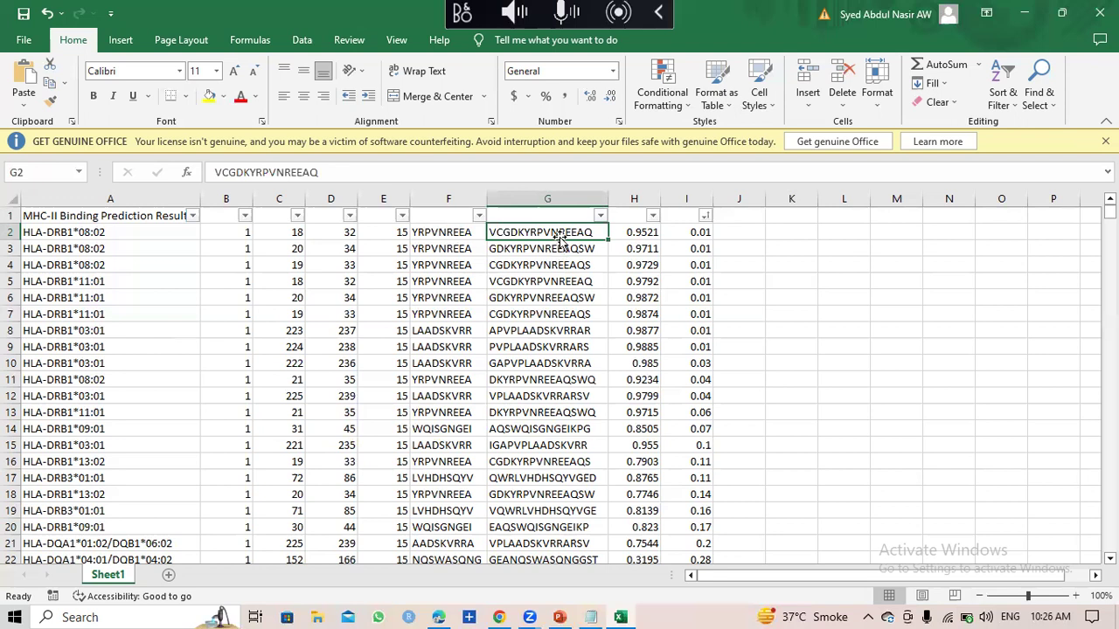
left_click(565, 249)
left_click(564, 233)
Step: Copy the peptide sequences in G2:G545, from the best rank down to the highlighted cutoff row
left_click_drag(516, 232, 521, 363)
scroll(580, 437, "down", 14)
scroll(579, 437, "down", 20)
scroll(581, 428, "down", 20)
scroll(581, 428, "down", 20)
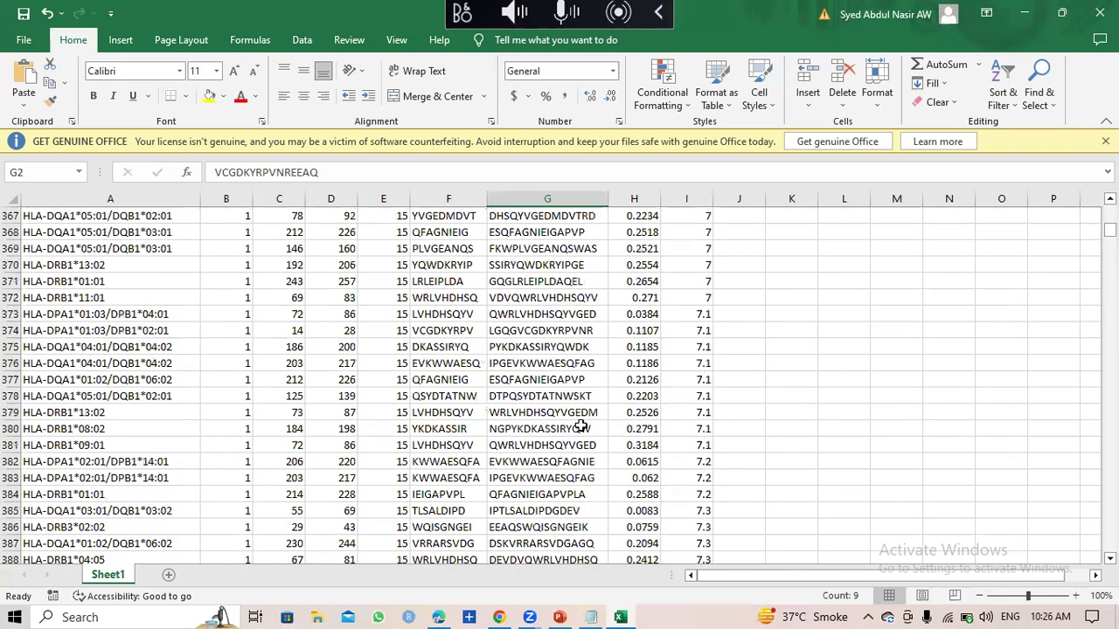
scroll(582, 428, "down", 20)
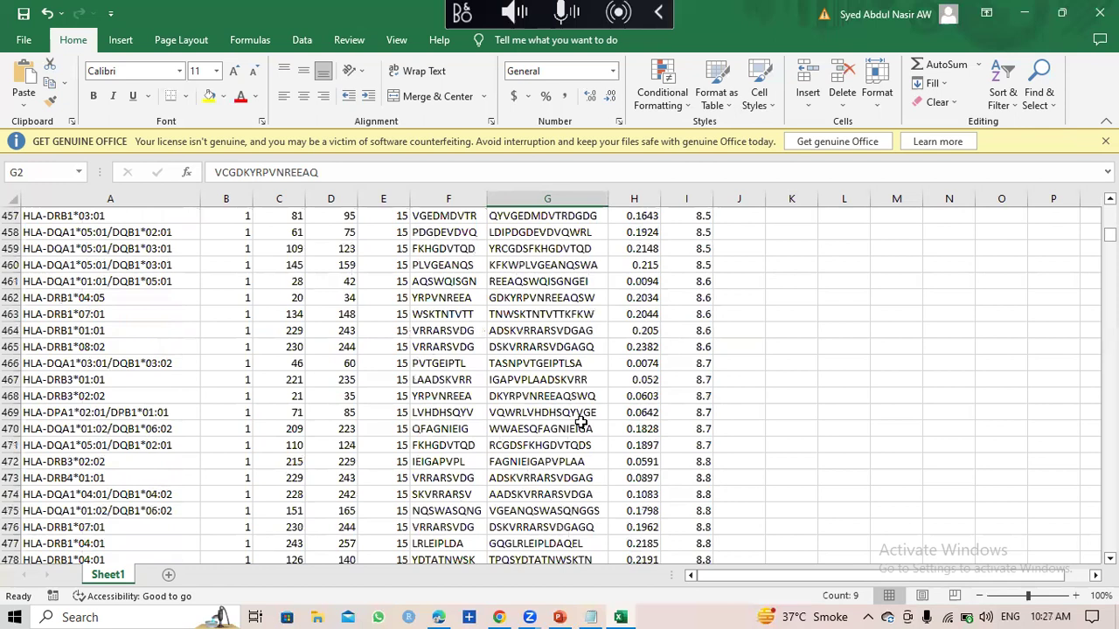
scroll(581, 422, "down", 20)
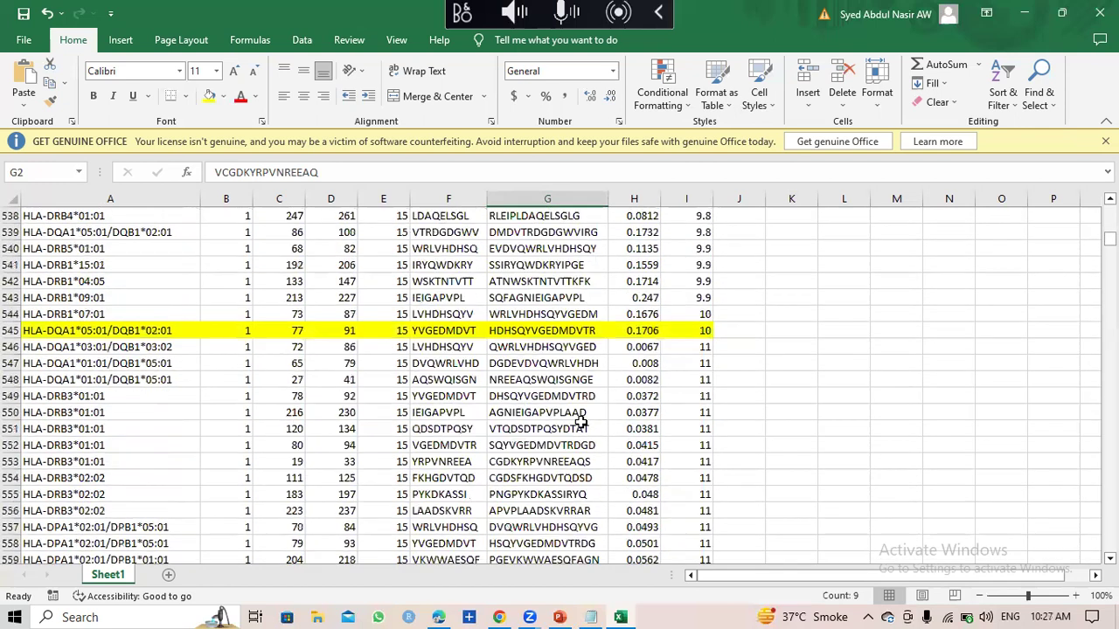
scroll(581, 422, "up", 2)
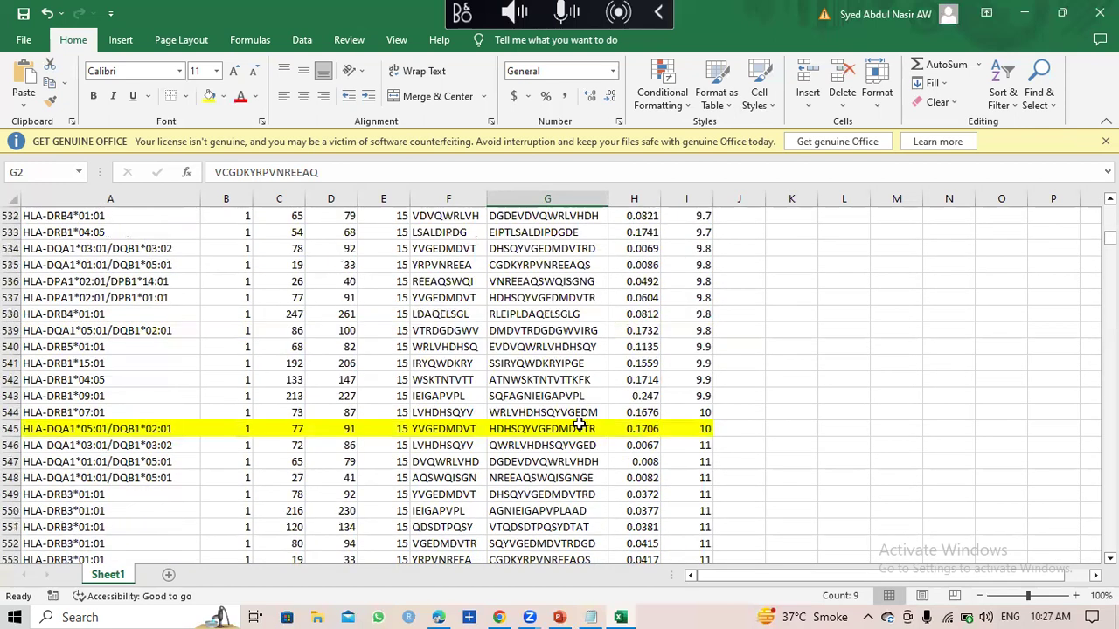
left_click(545, 428, "shift")
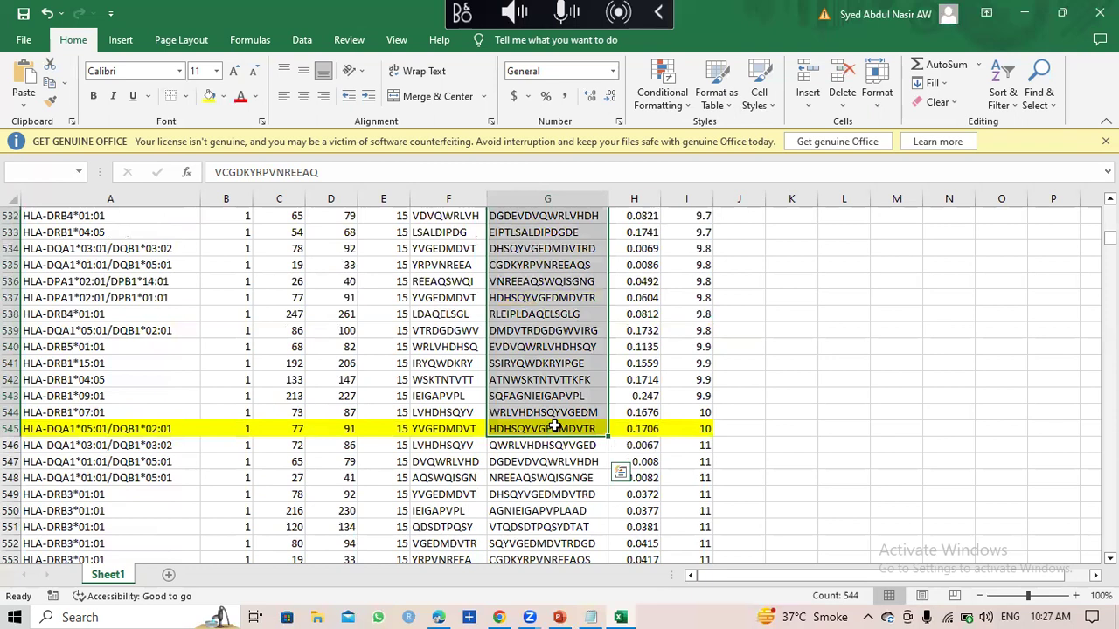
right_click(556, 396)
left_click(617, 264)
Step: Paste the copied peptide sequences starting at cell M2 and widen column M to fit them
scroll(768, 317, "up", 20)
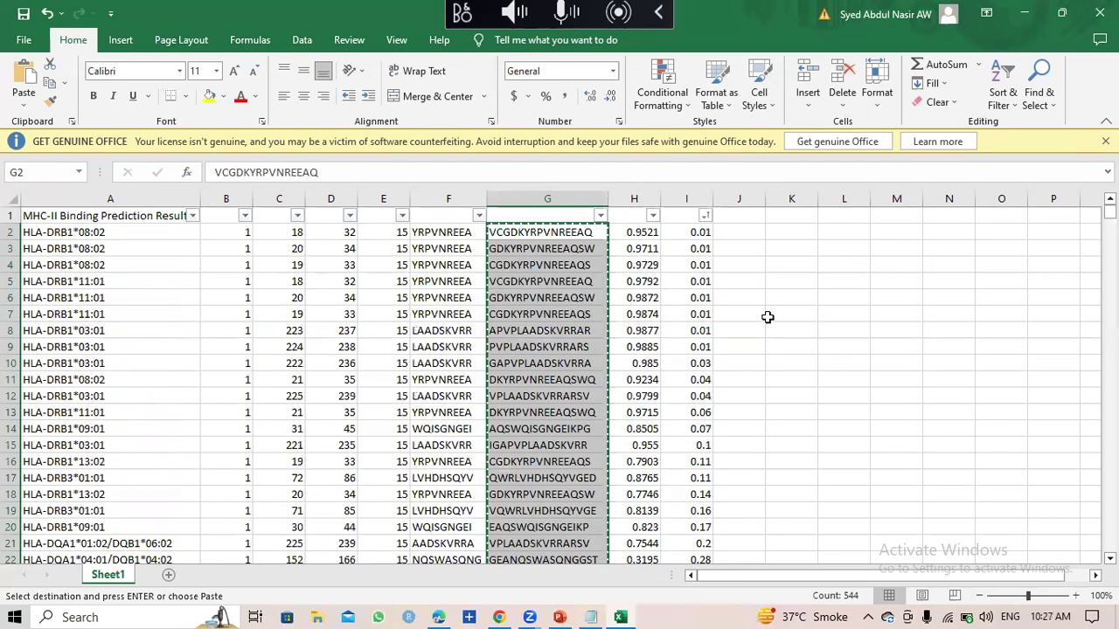
left_click(891, 231)
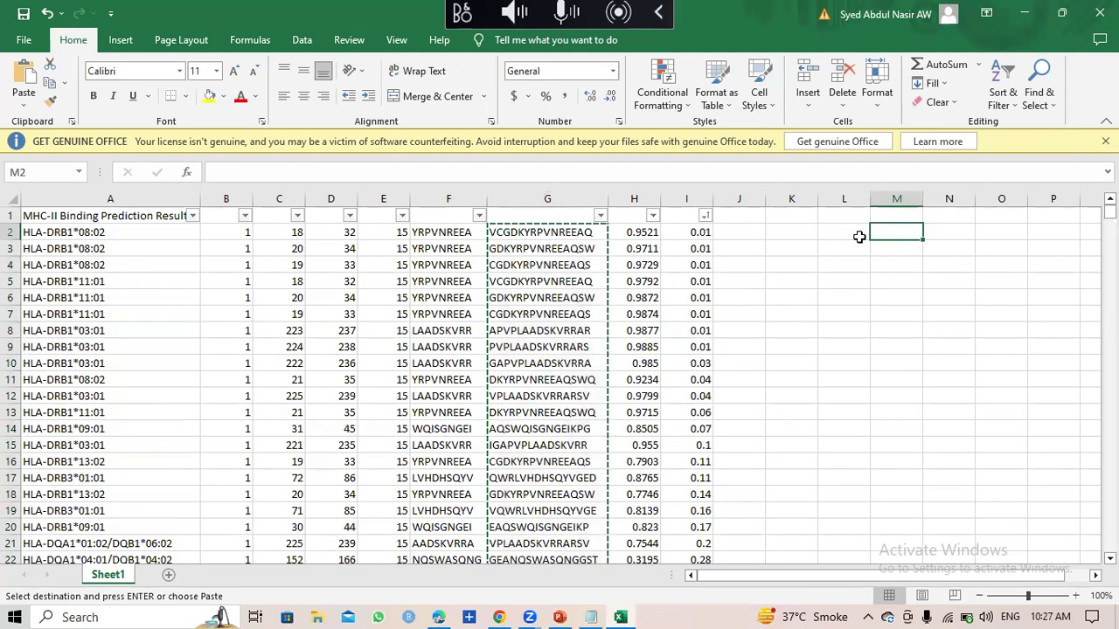
right_click(890, 232)
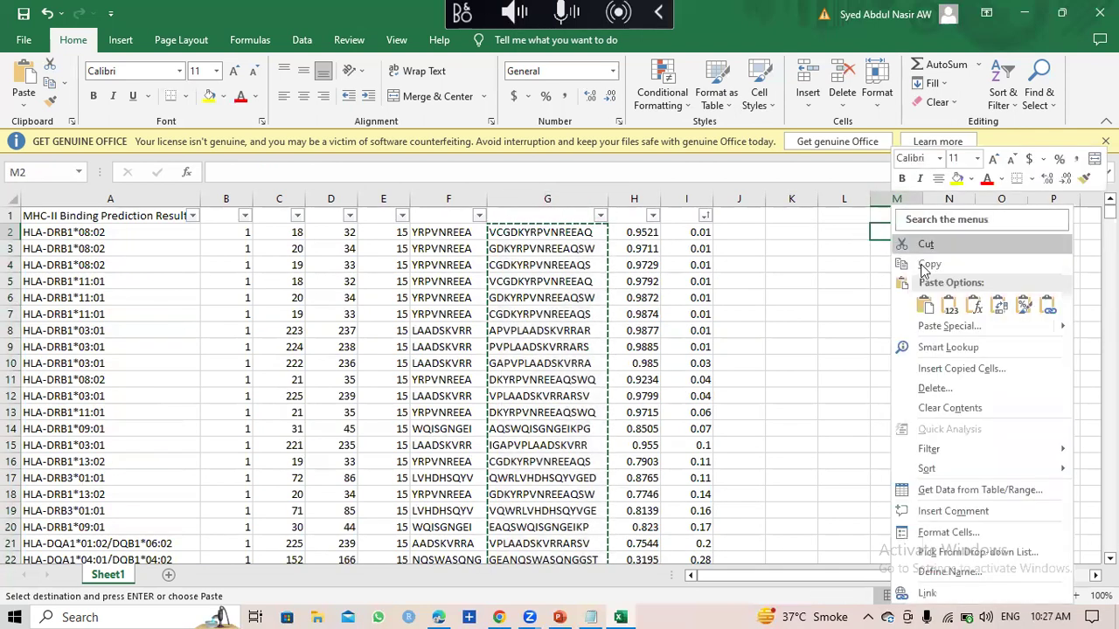
left_click(925, 306)
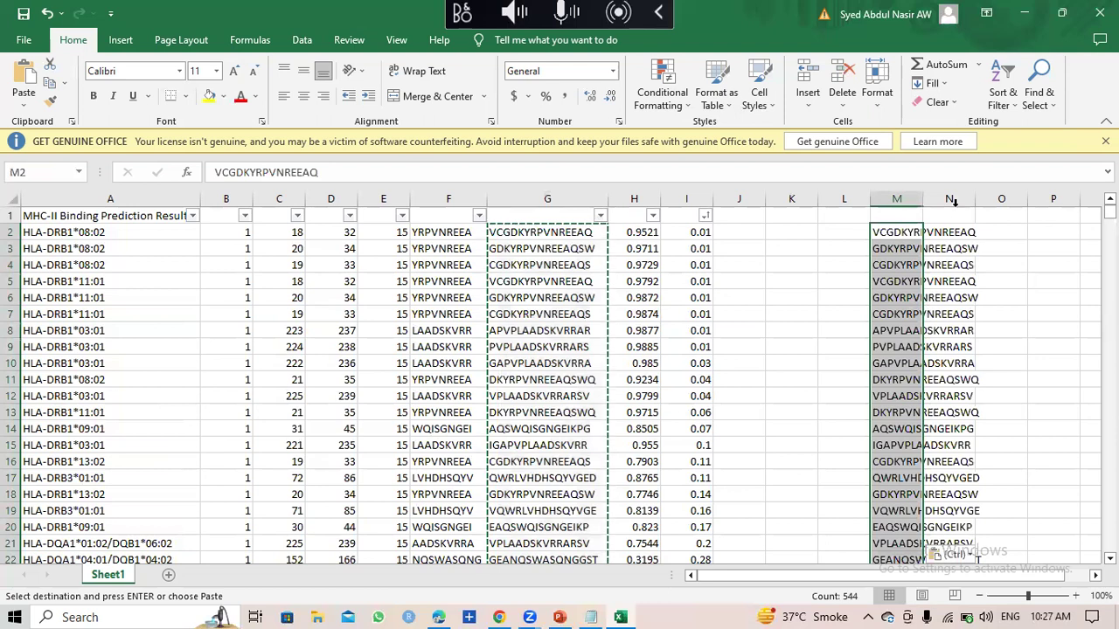
double_click(923, 199)
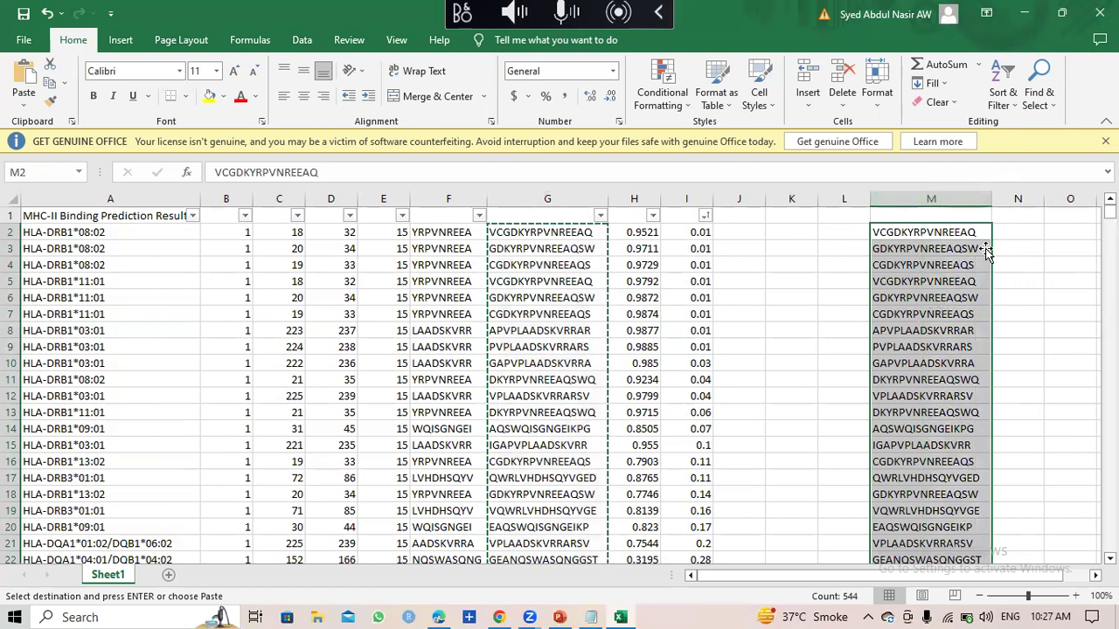
Step: Replace the results filter with one on the copied peptides in column M and sort them A to Z
left_click(939, 234)
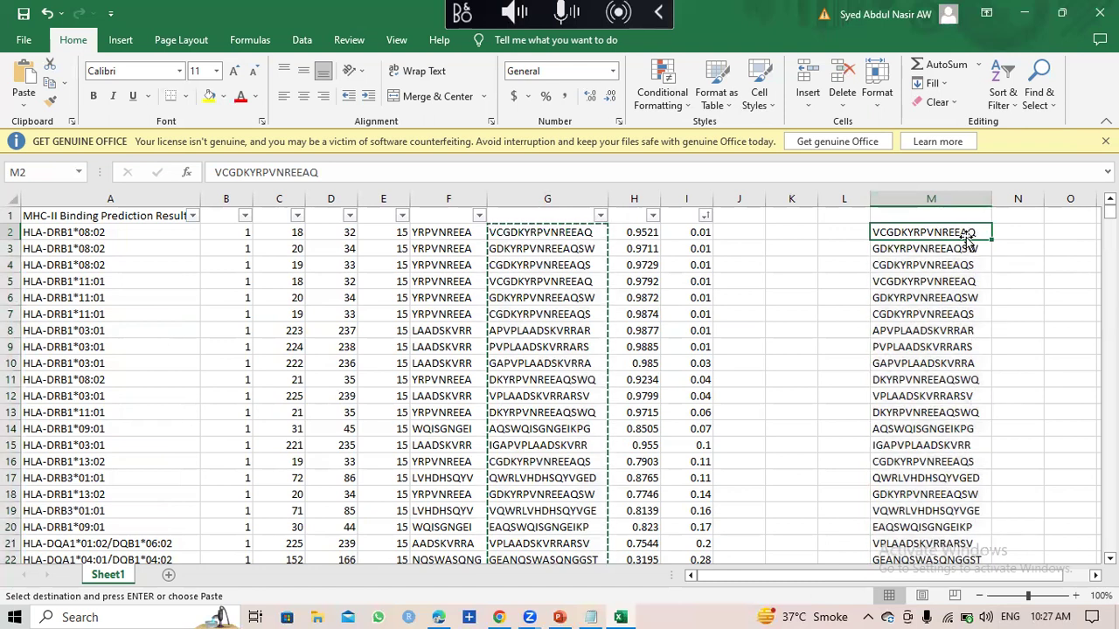
left_click(301, 40)
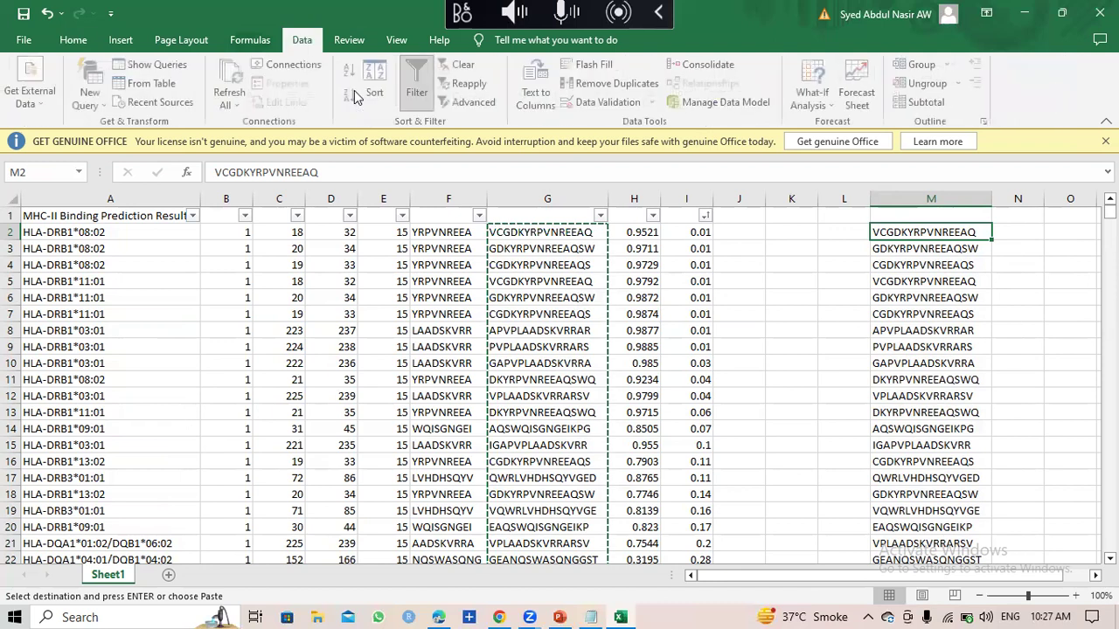
left_click(418, 91)
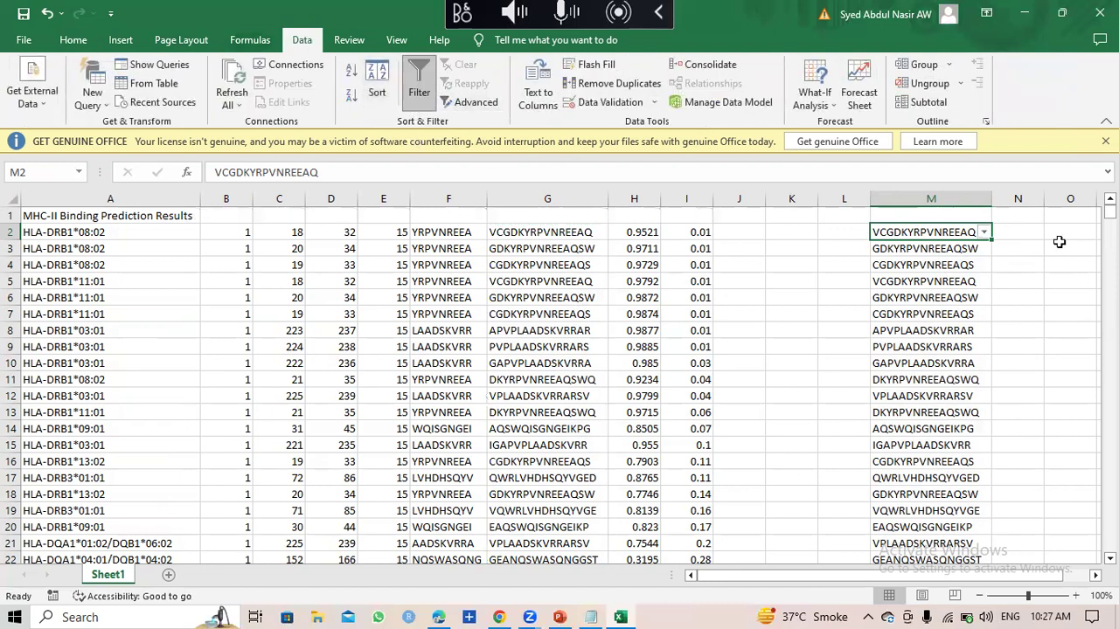
left_click(984, 232)
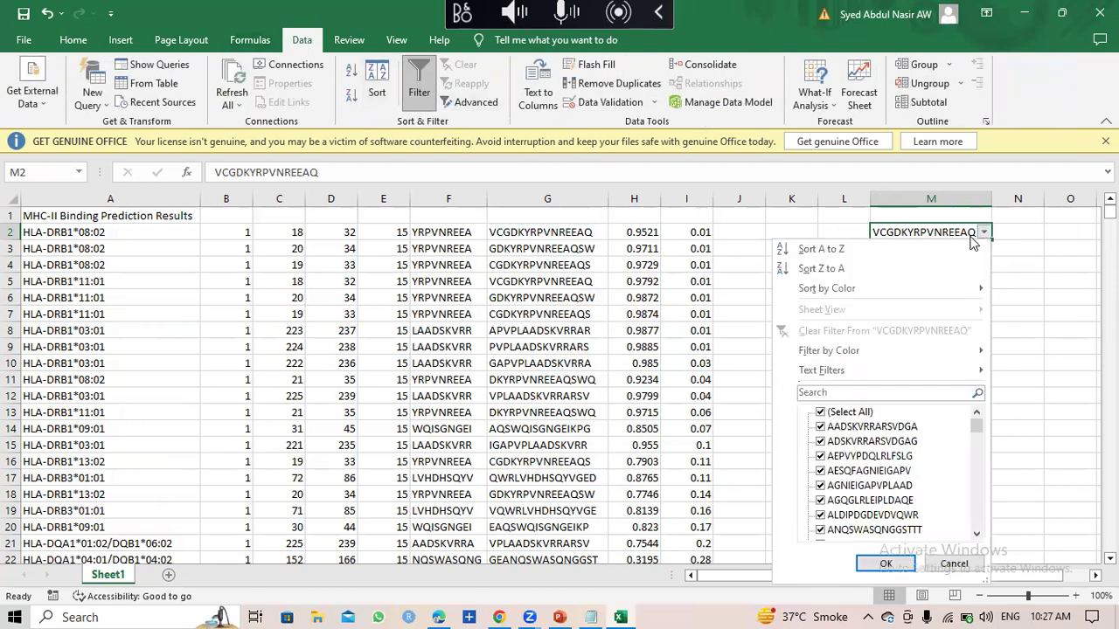
left_click(884, 249)
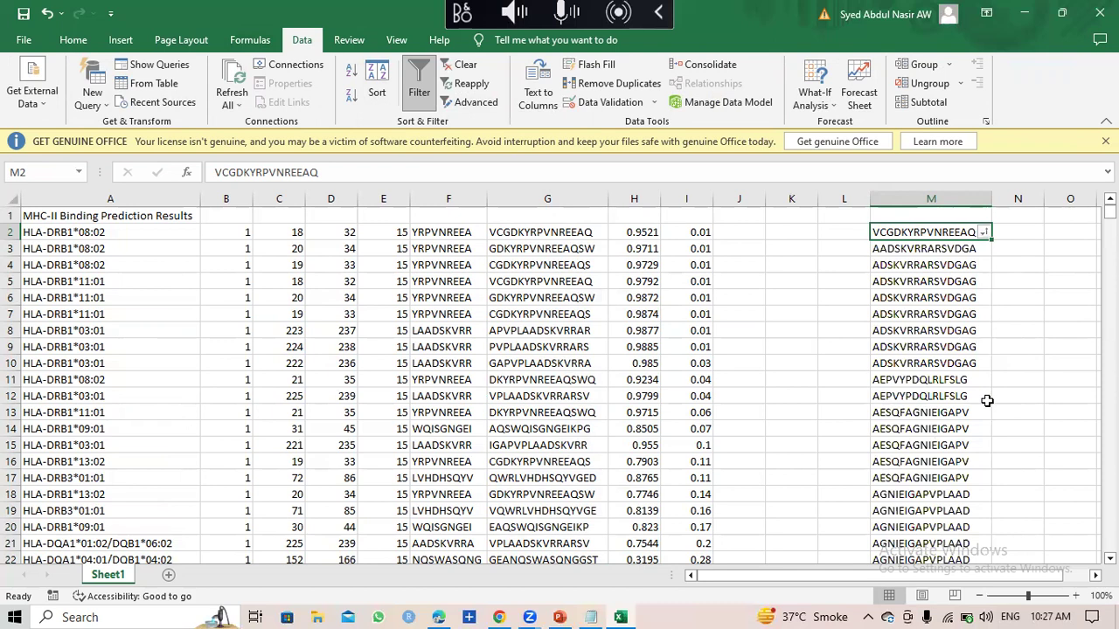
Step: Clear the duplicate ADSKVRRARSVDGAG peptides in M5:M10, keeping the single copy in M4
left_click(1025, 252)
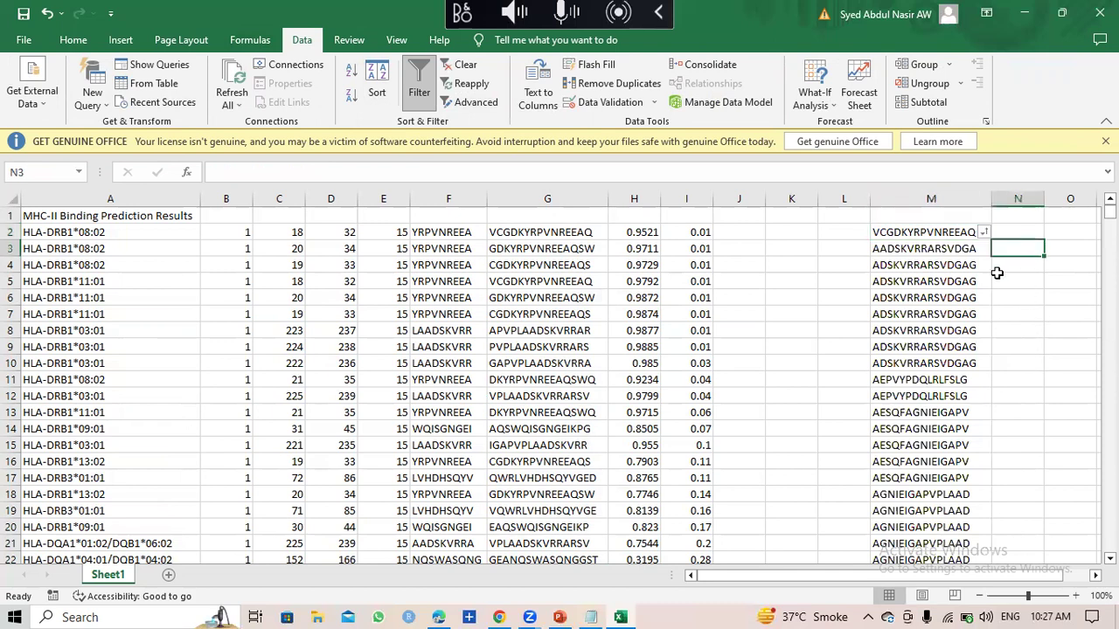
left_click(934, 251)
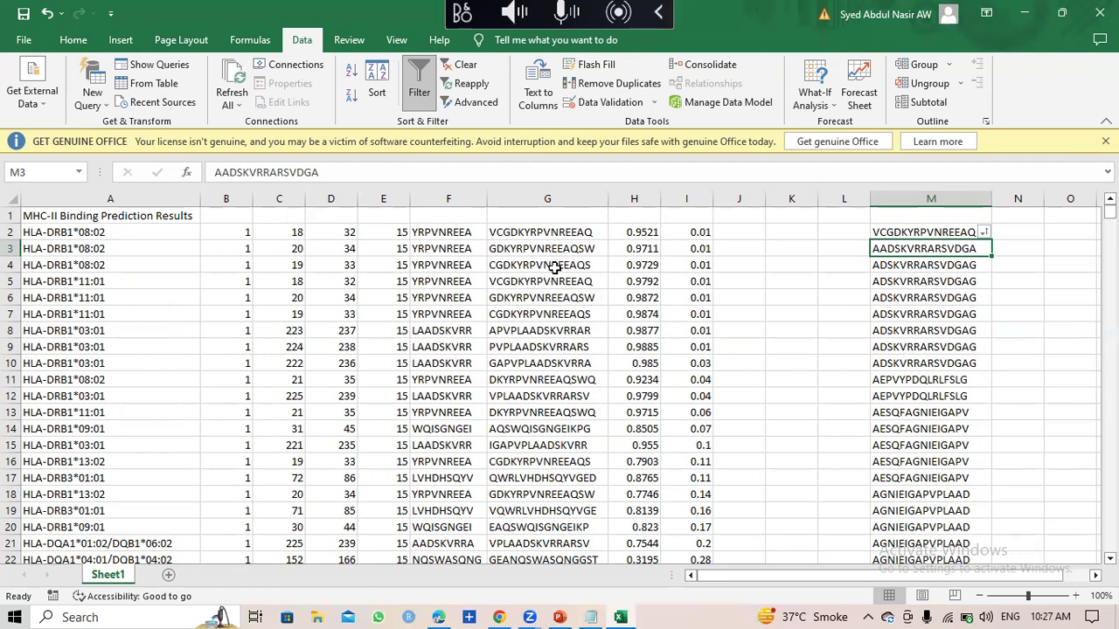
left_click_drag(969, 266, 970, 361)
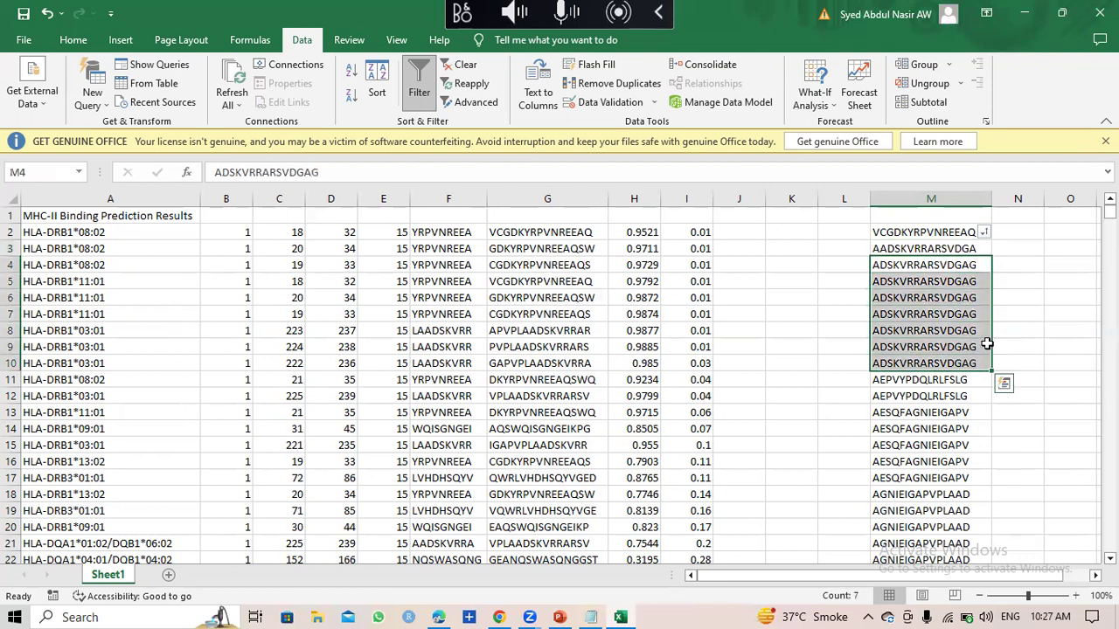
left_click(1025, 295)
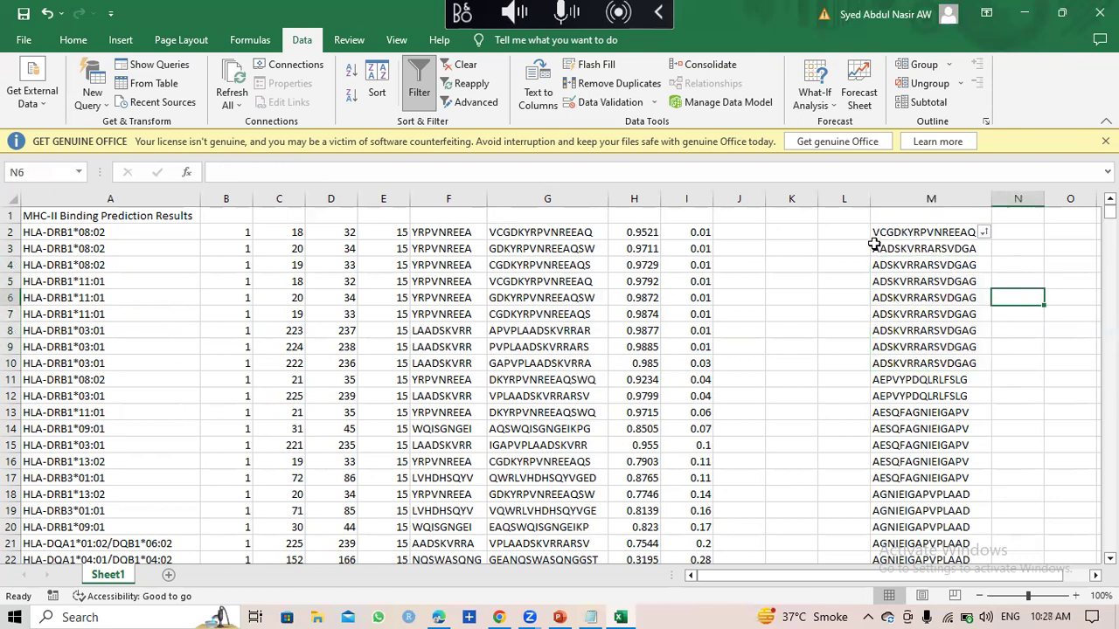
left_click(962, 250)
left_click(962, 266)
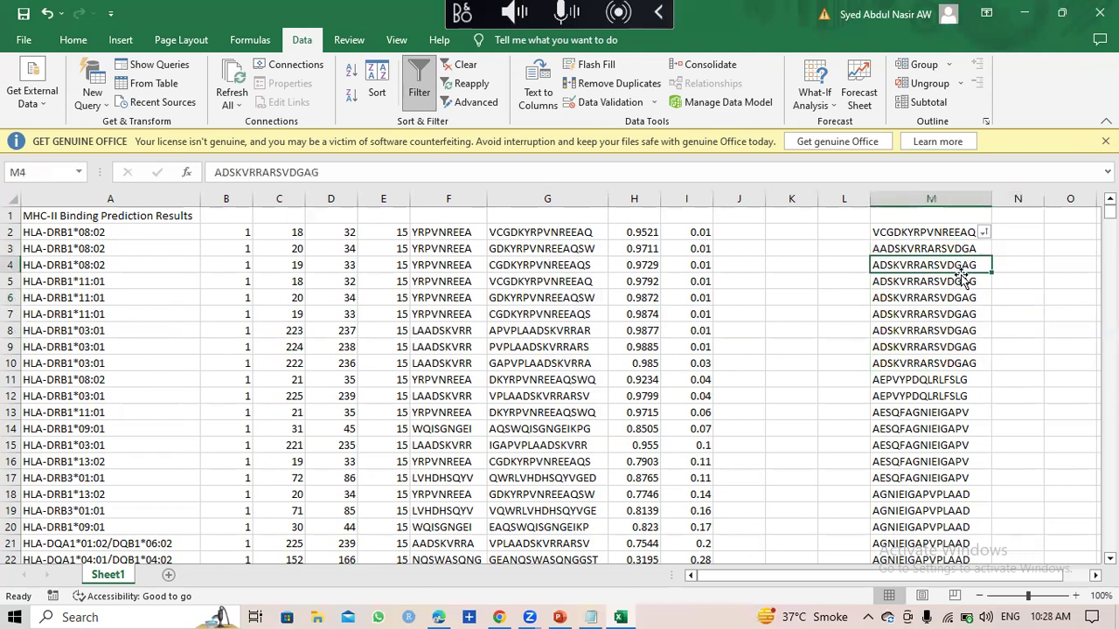
left_click_drag(963, 365, 959, 285)
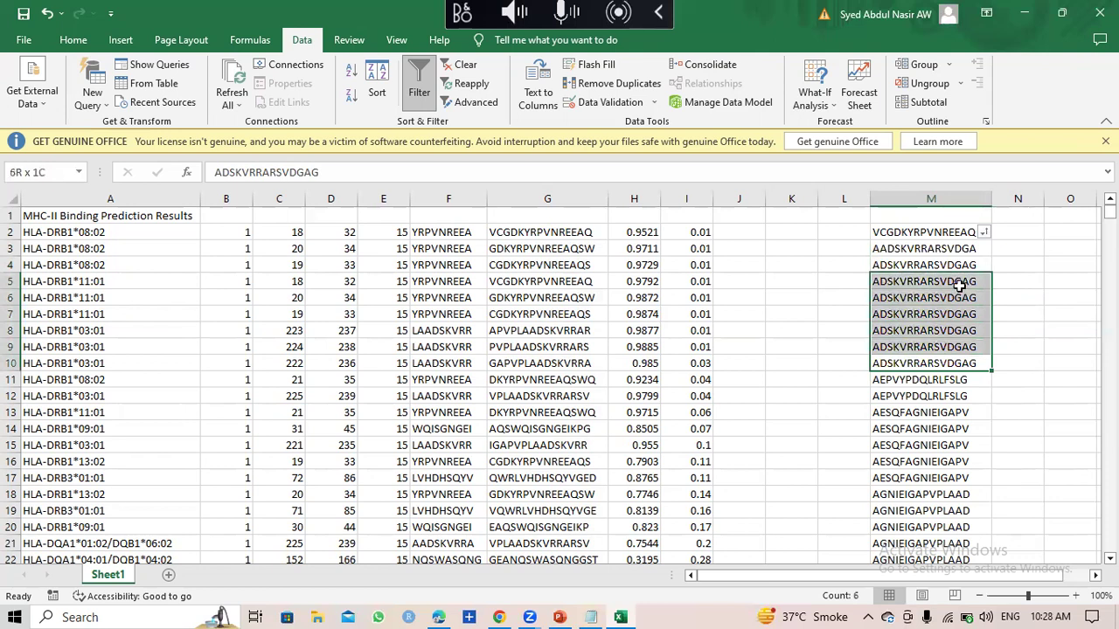
key("Delete")
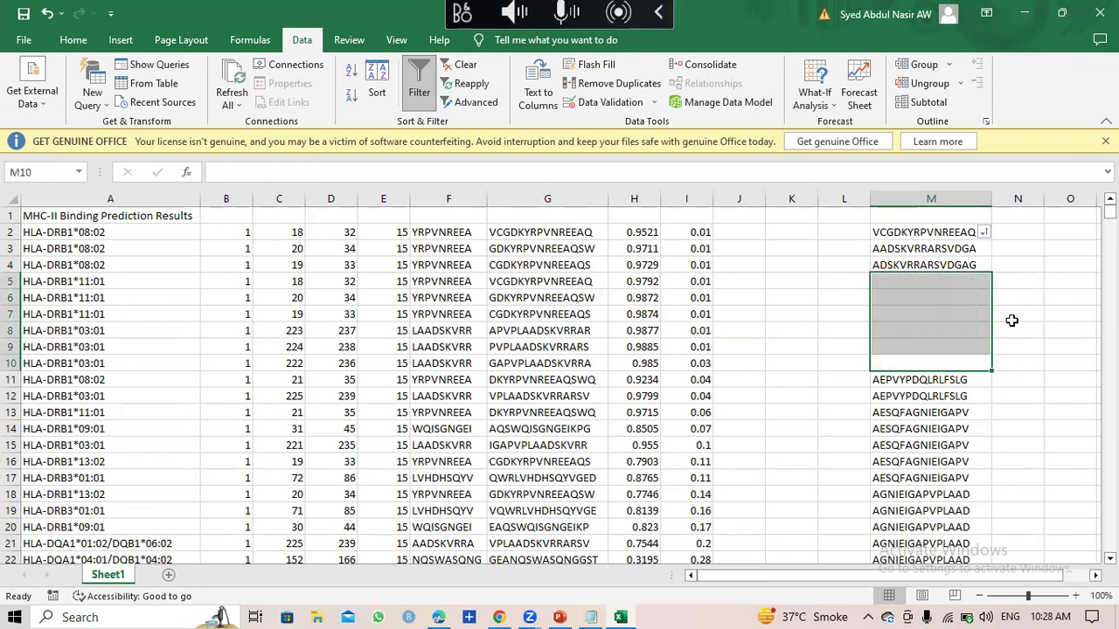
left_click(959, 268)
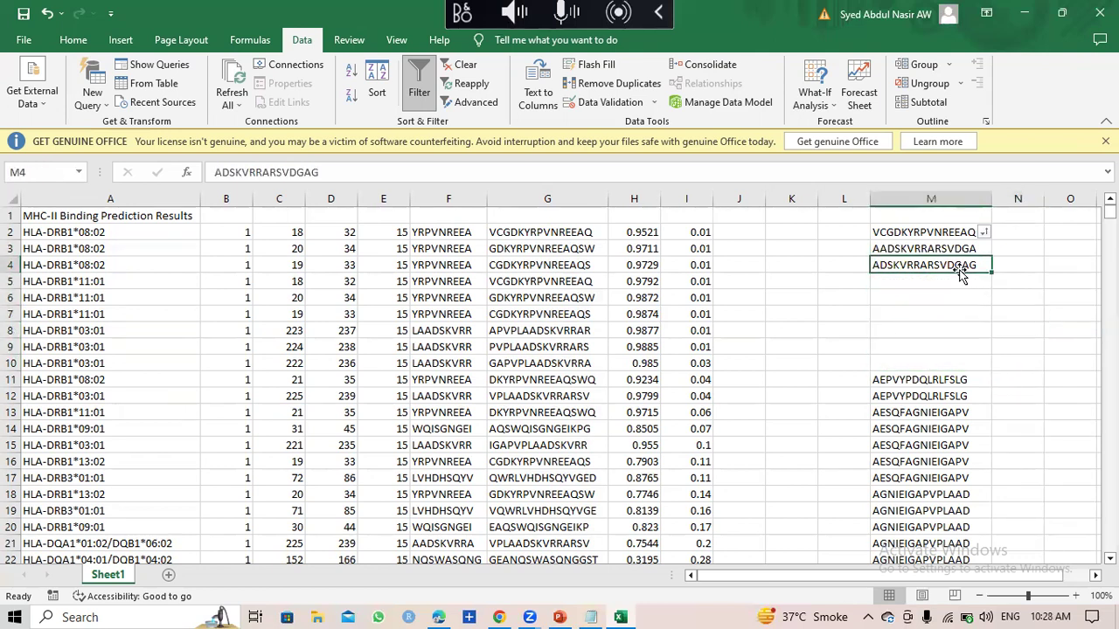
Step: Clear the duplicate AEPVYPDQLRLFSLG in M12 and the duplicate AESQFAGNIEIGAPV peptides in M14:M17, keeping the first copy of each
left_click(958, 399)
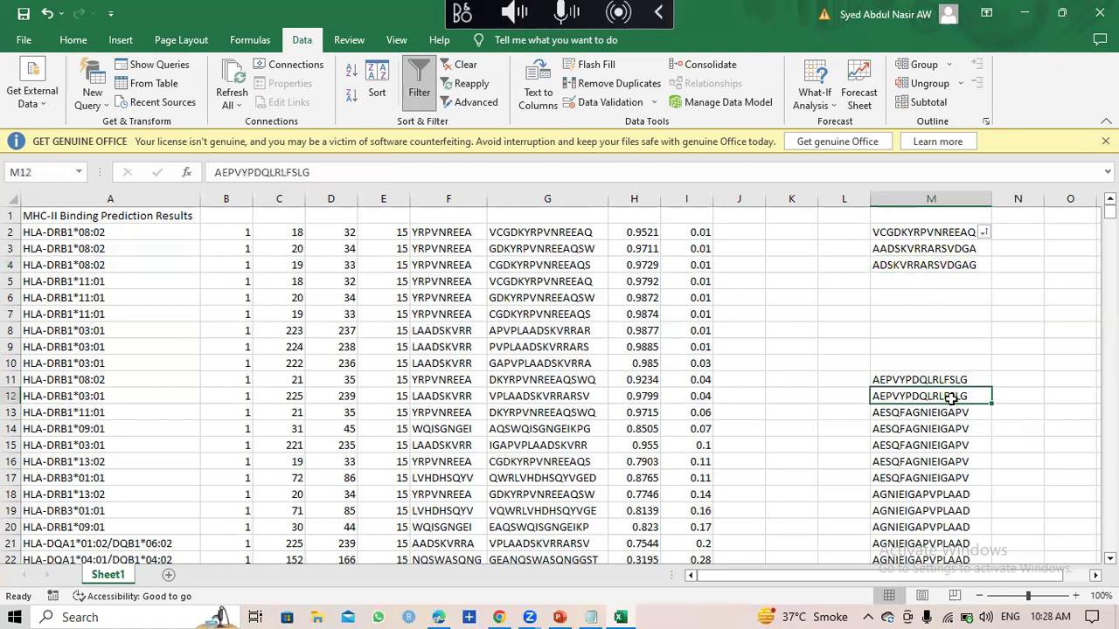
key("Delete")
scroll(960, 418, "down", 2)
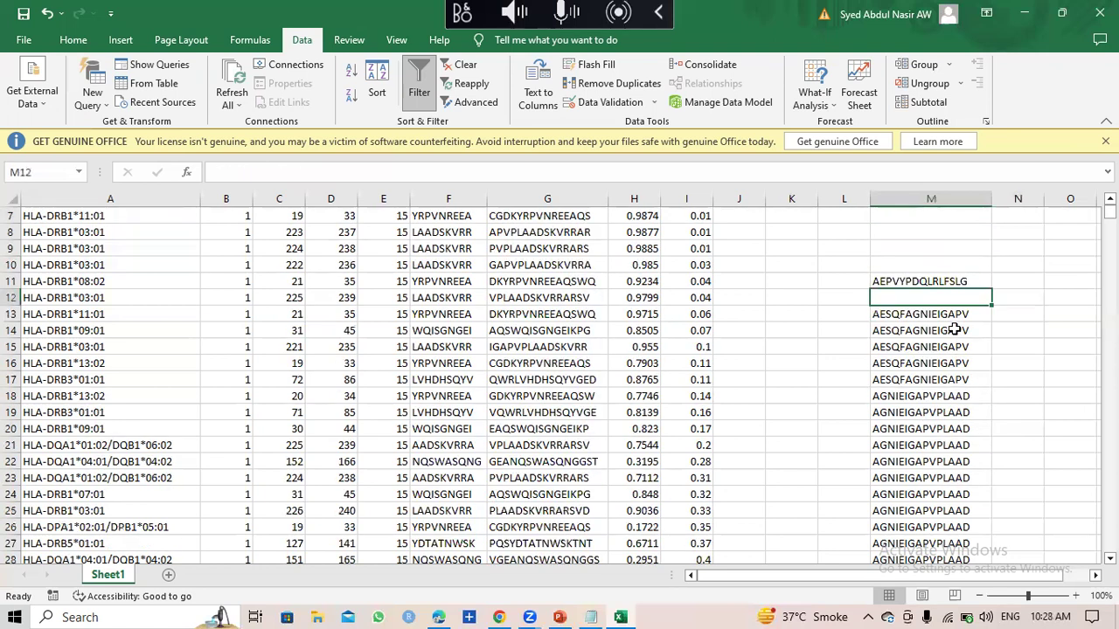
left_click_drag(956, 330, 956, 378)
key("Delete")
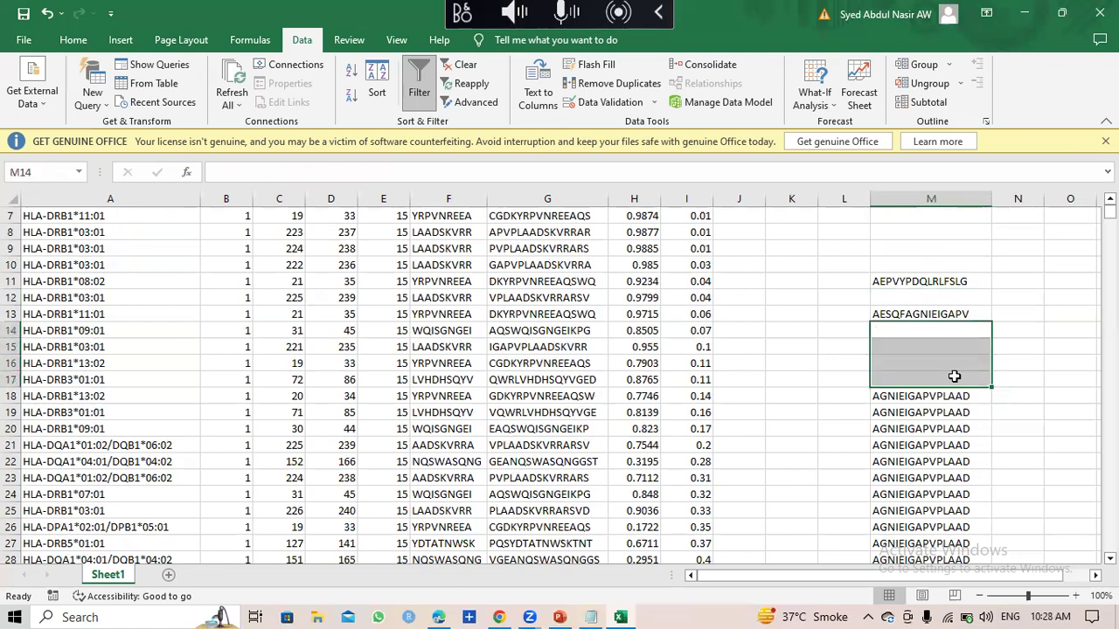
Step: Clear the duplicate AGNIEIGAPVPLAAD peptides in M19:M29, keeping the single copy in M18
scroll(958, 414, "down", 2)
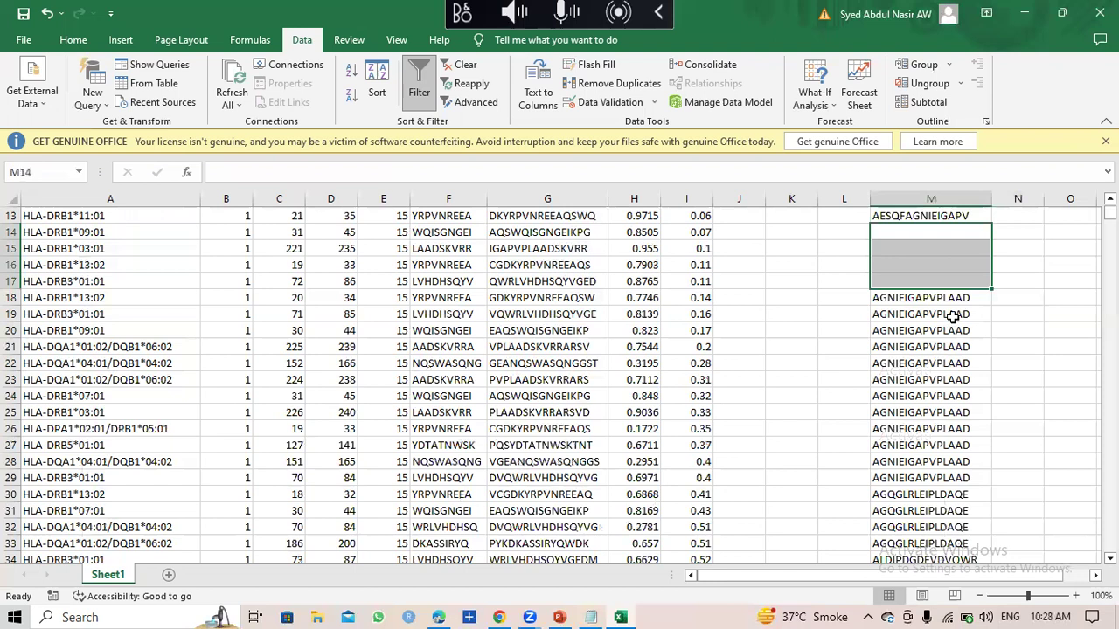
left_click_drag(947, 317, 949, 474)
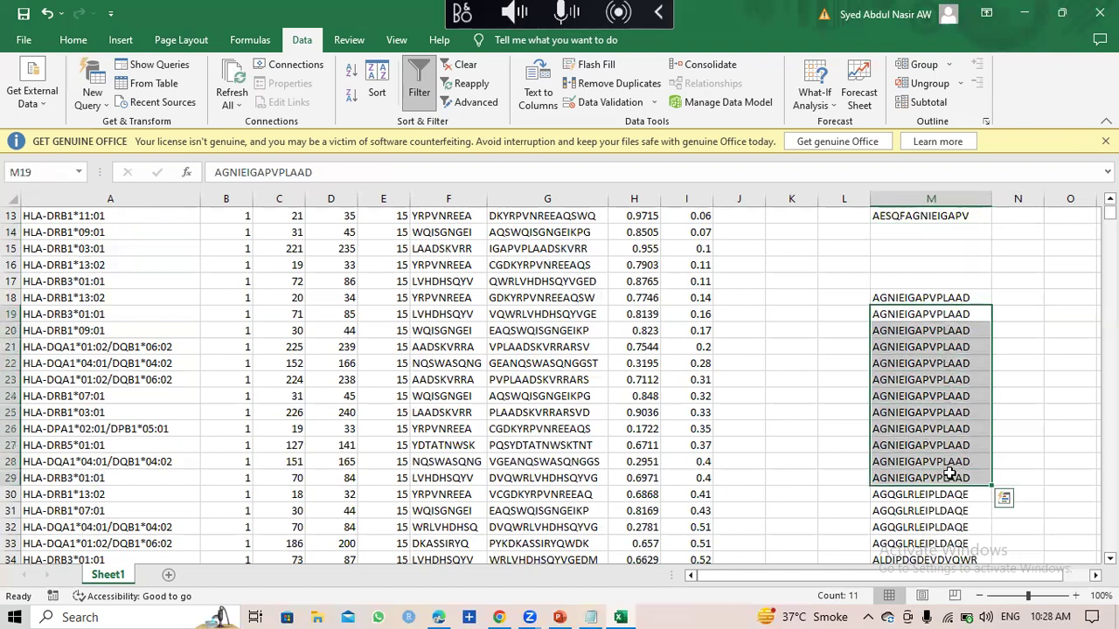
key("Delete")
scroll(949, 424, "up", 4)
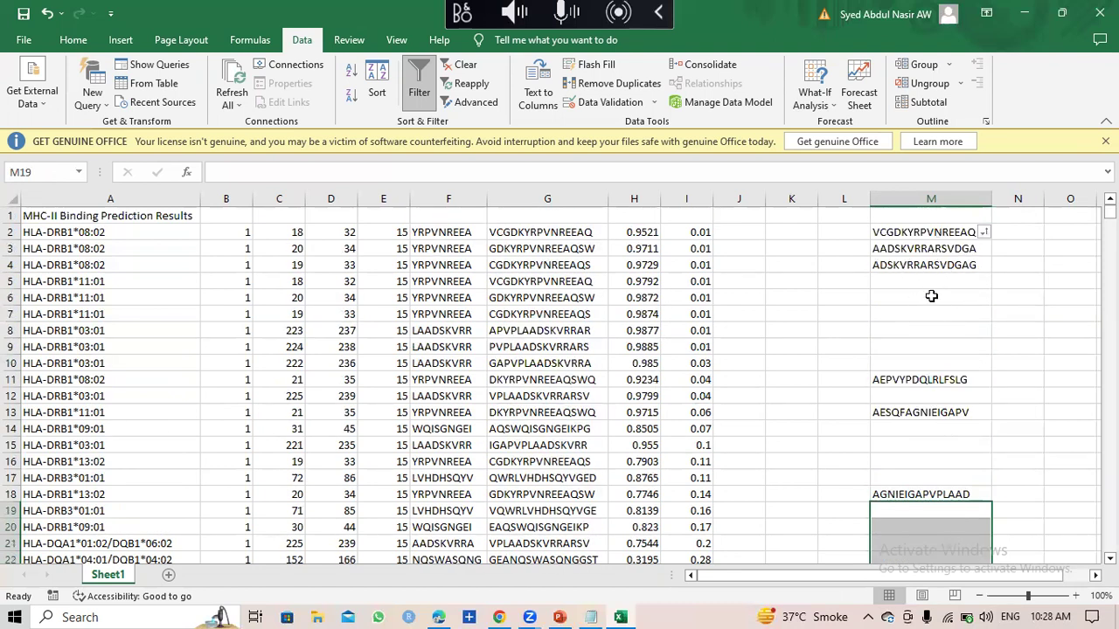
Step: Clear the duplicate AGQGLRLEIPLDAQE peptides in M31:M33, keeping the single copy in M30
scroll(939, 314, "down", 4)
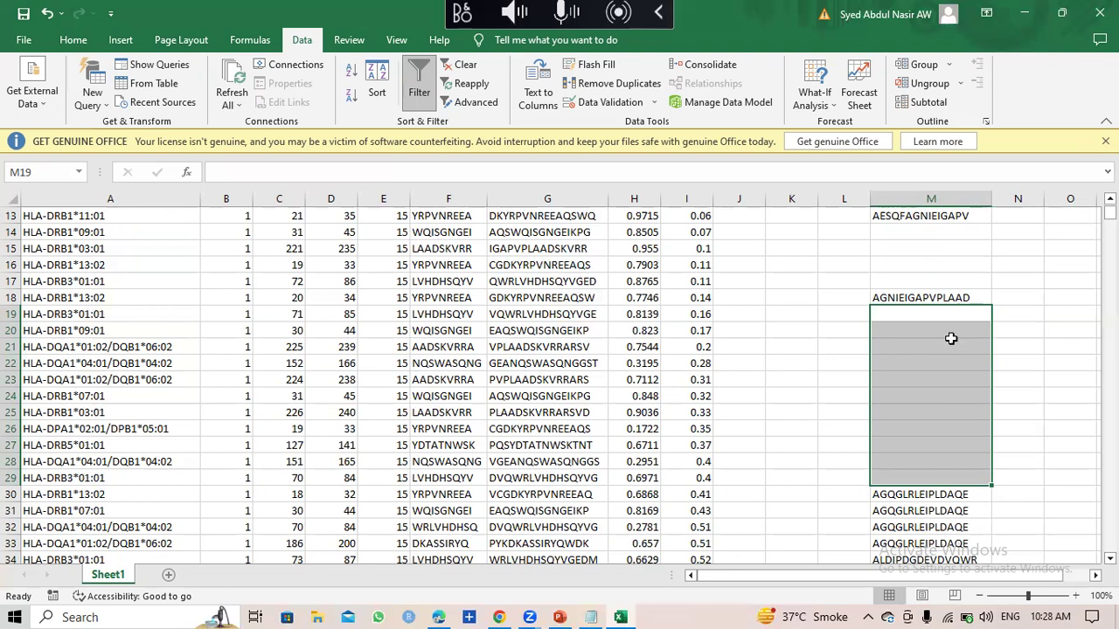
scroll(964, 297, "down", 4)
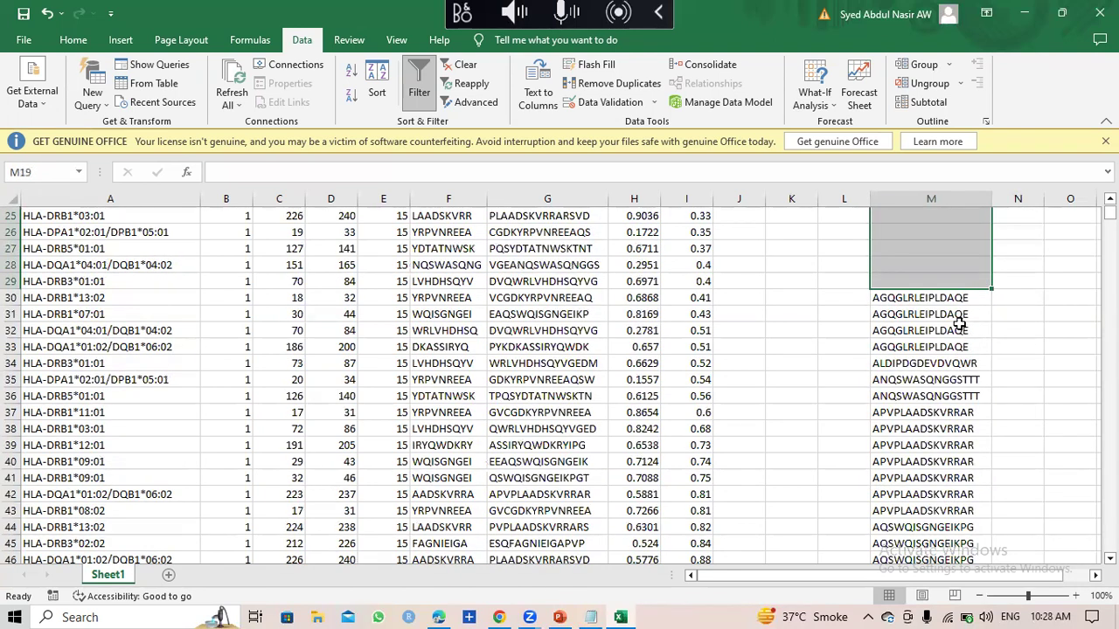
left_click_drag(953, 314, 956, 346)
key("Delete")
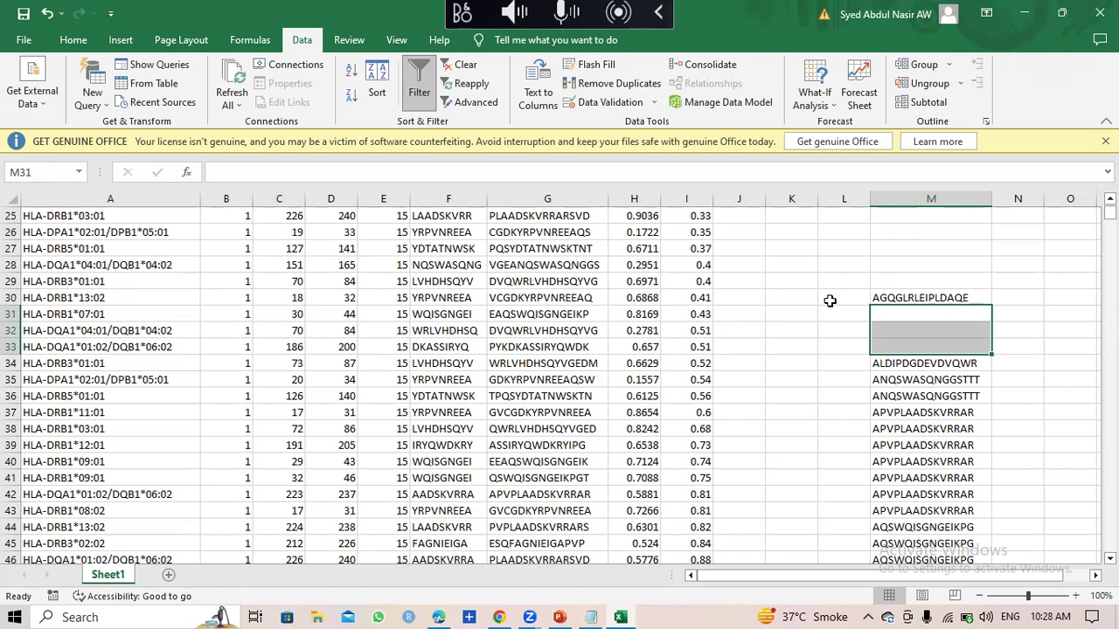
left_click(932, 362)
left_click(935, 299)
Step: Compare the ANQSWASQNGGSTTT entries in M35 and M36 and clear the duplicate in M36
scroll(962, 388, "down", 1)
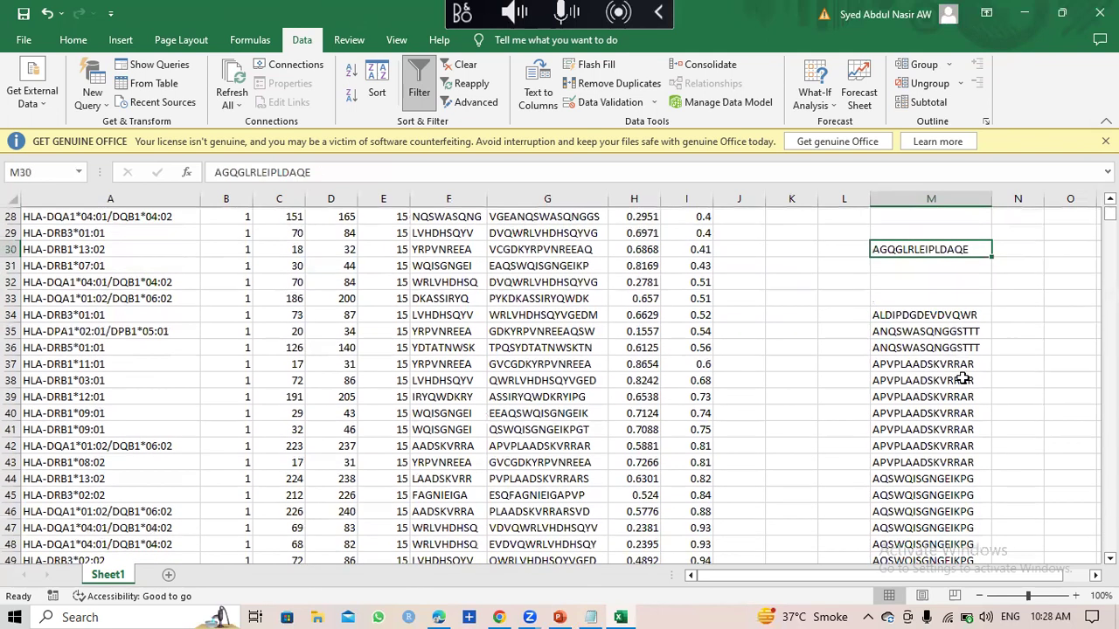
left_click(961, 348)
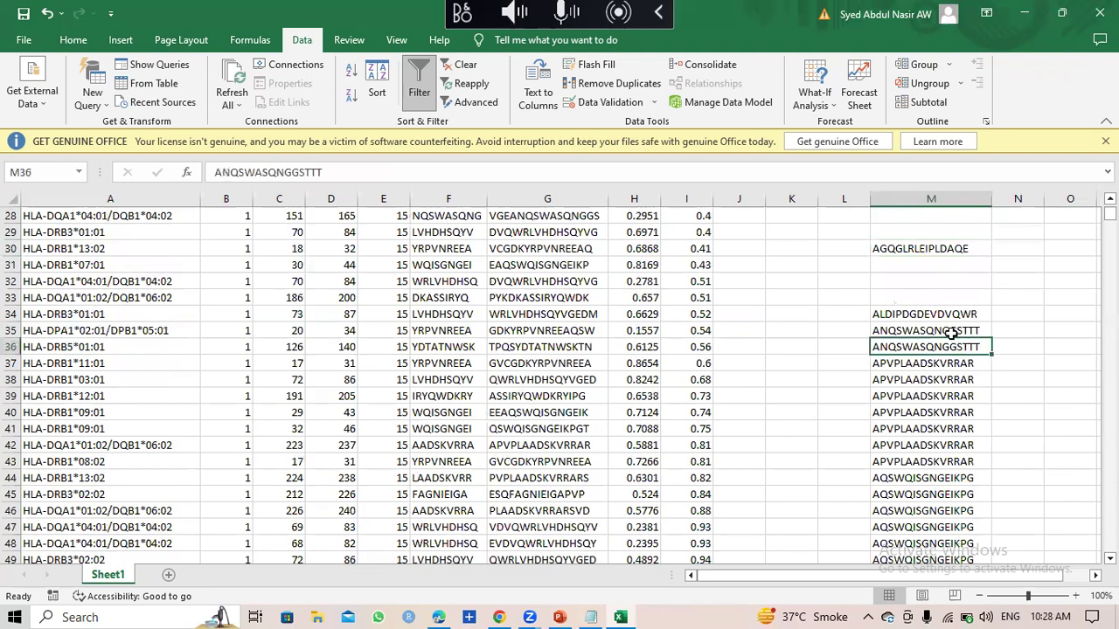
left_click(950, 331)
left_click(950, 345)
left_click(872, 331)
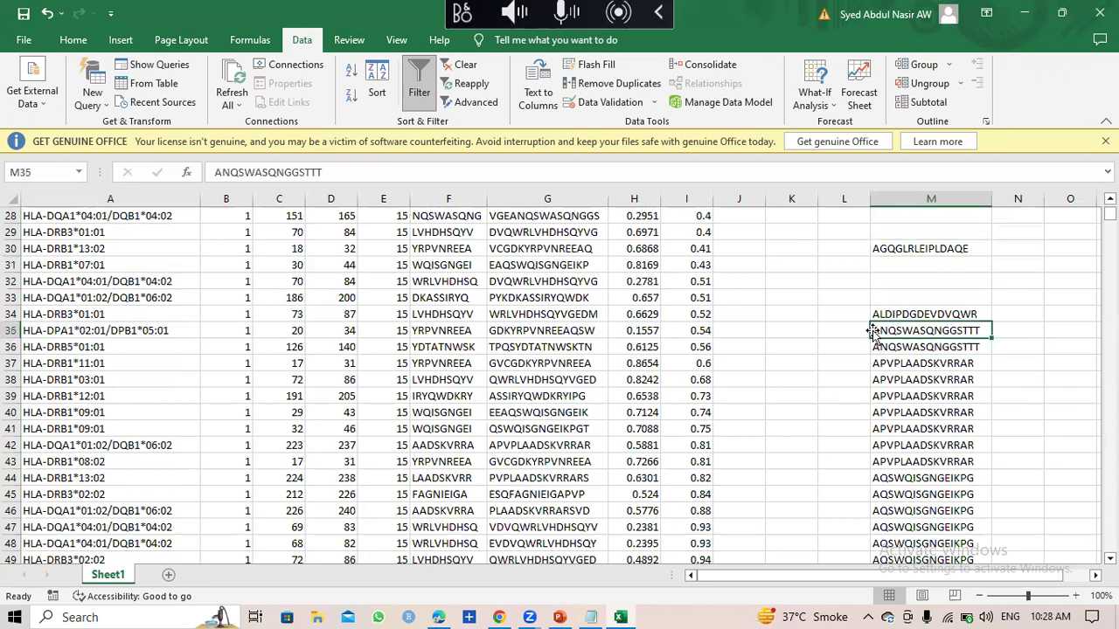
left_click(152, 331)
left_click(104, 347)
left_click(112, 332)
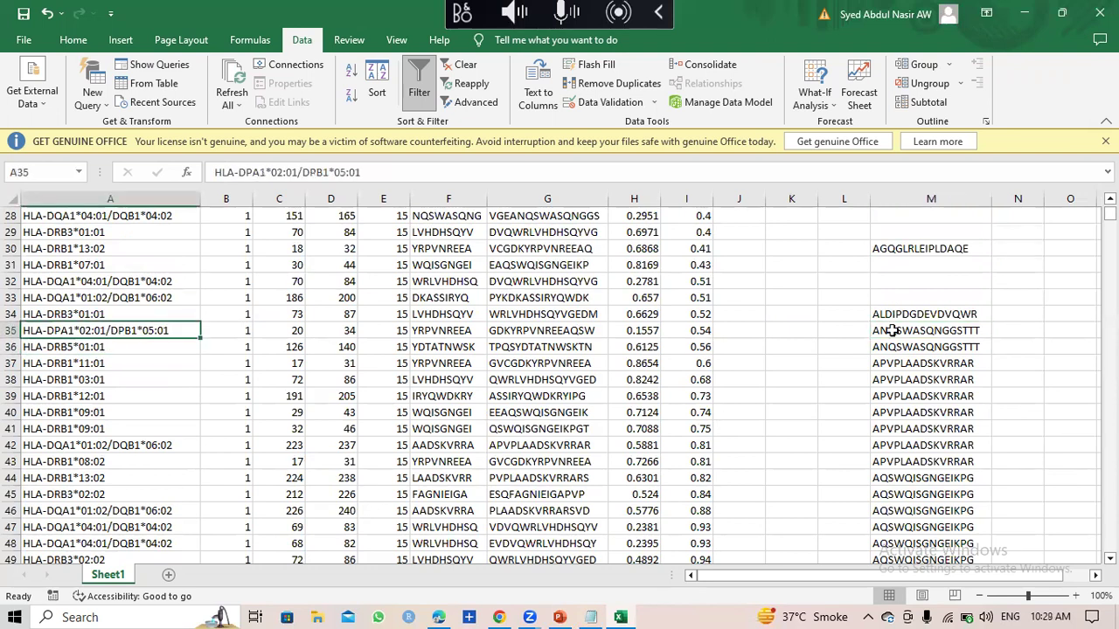
left_click(970, 349)
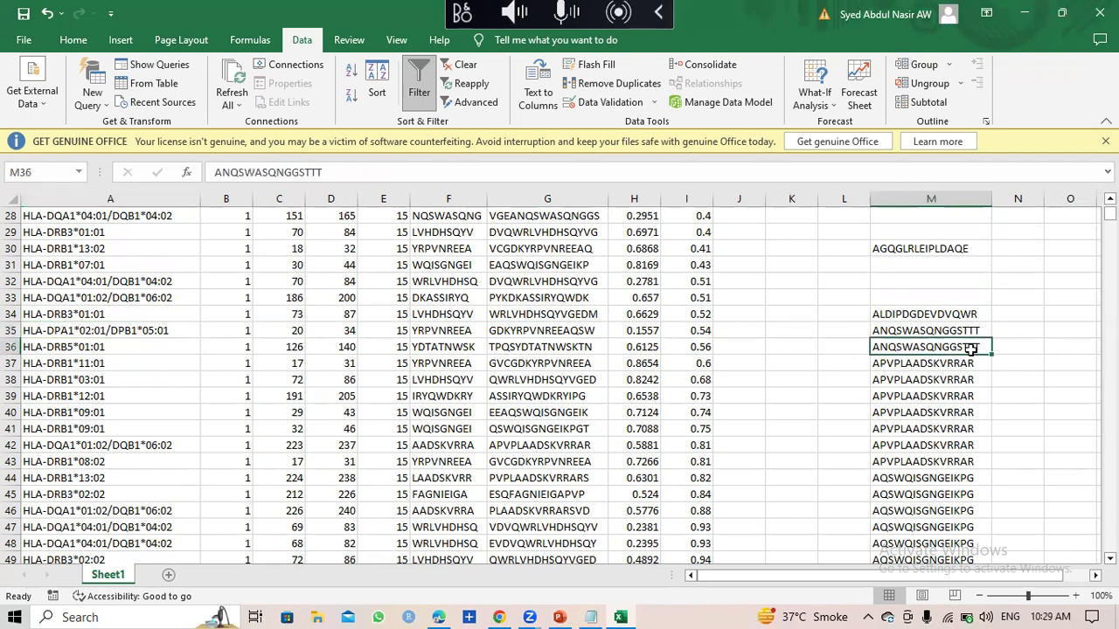
key("Delete")
Step: Clear the duplicate APVPLAADSKVRRAR peptides in M38:M43 and the duplicate AQSWQISGNGEIKPG peptides in M45:M52, keeping the first copy of each
scroll(980, 385, "down", 2)
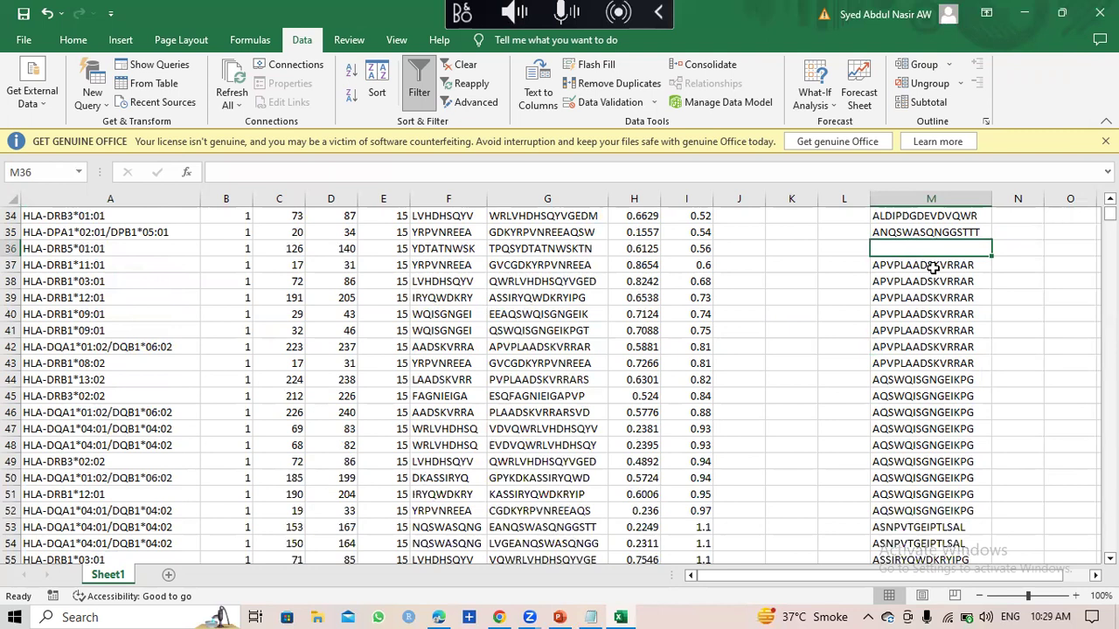
left_click(929, 266)
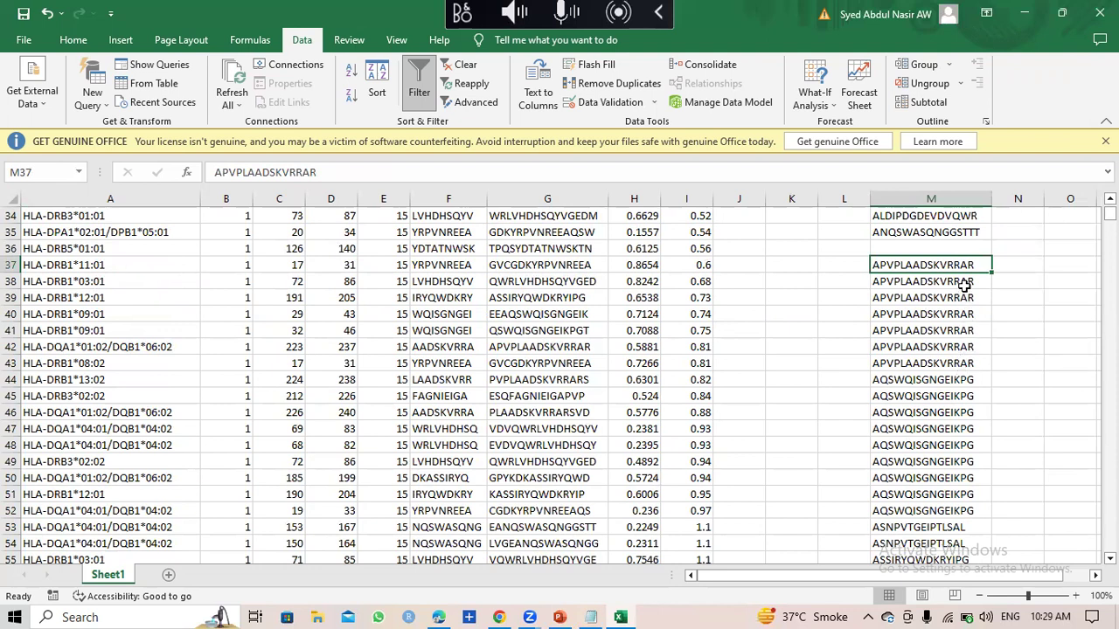
left_click_drag(964, 282, 964, 359)
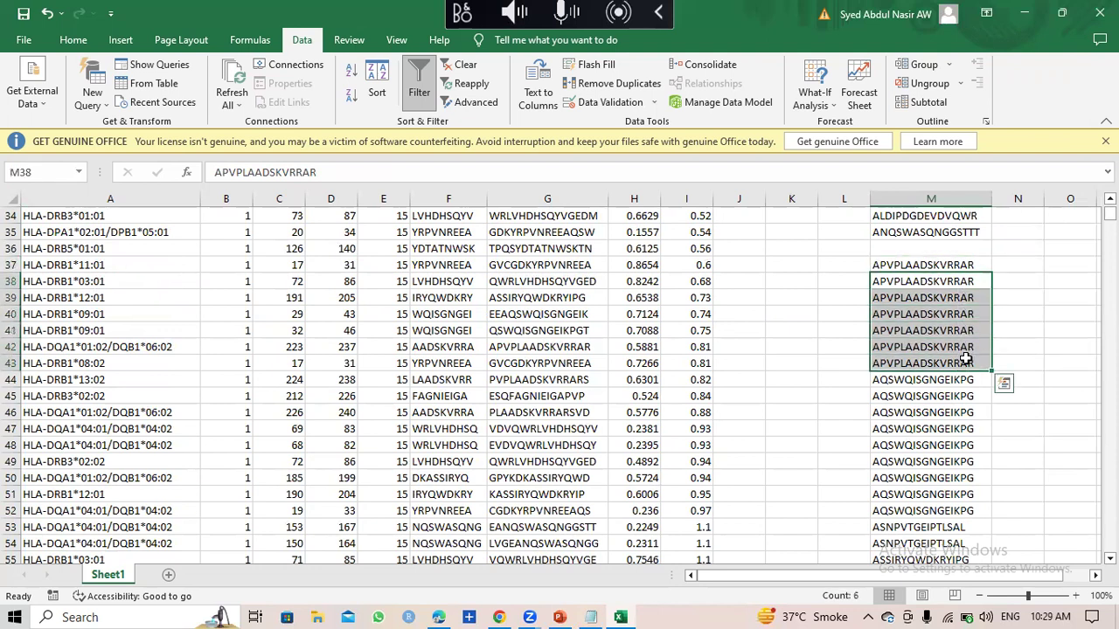
key("Delete")
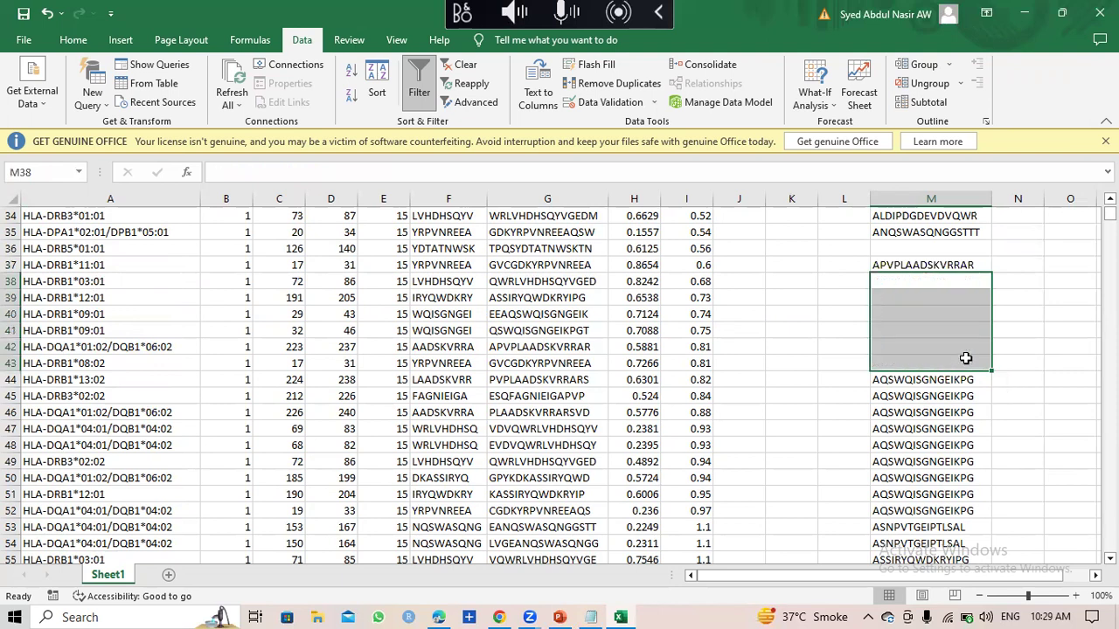
scroll(962, 350, "down", 1)
left_click_drag(959, 346, 965, 458)
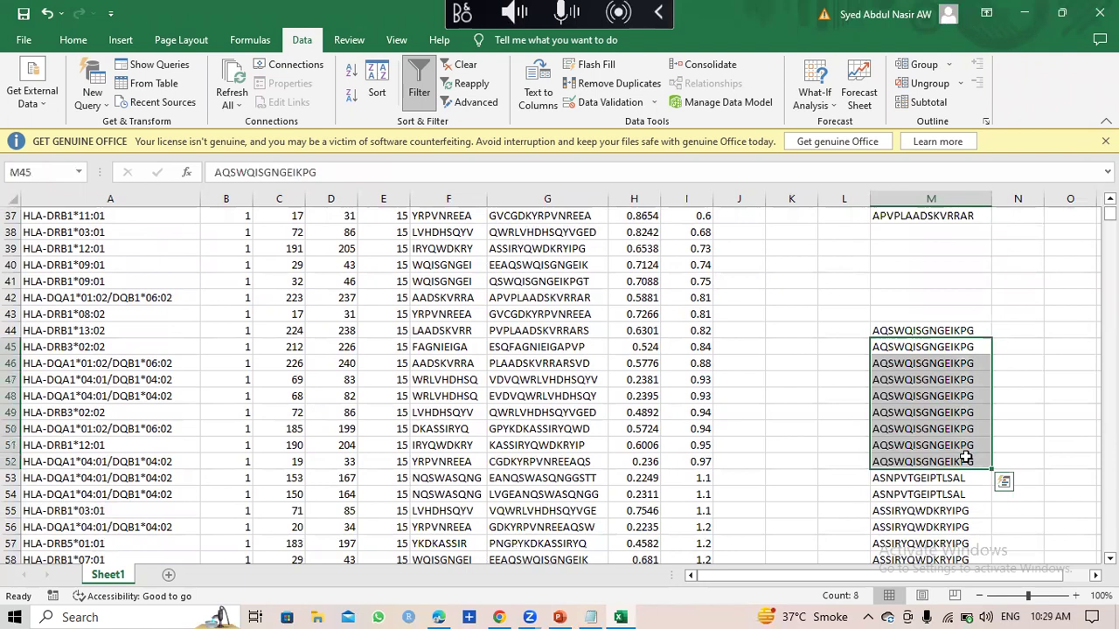
key("Delete")
Step: Clear the duplicate ASNPVTGEIPTLSAL in M54 and the duplicate ASSIRYQWDKRYIPG peptides in M56:M63, keeping the first copy of each
scroll(965, 459, "down", 2)
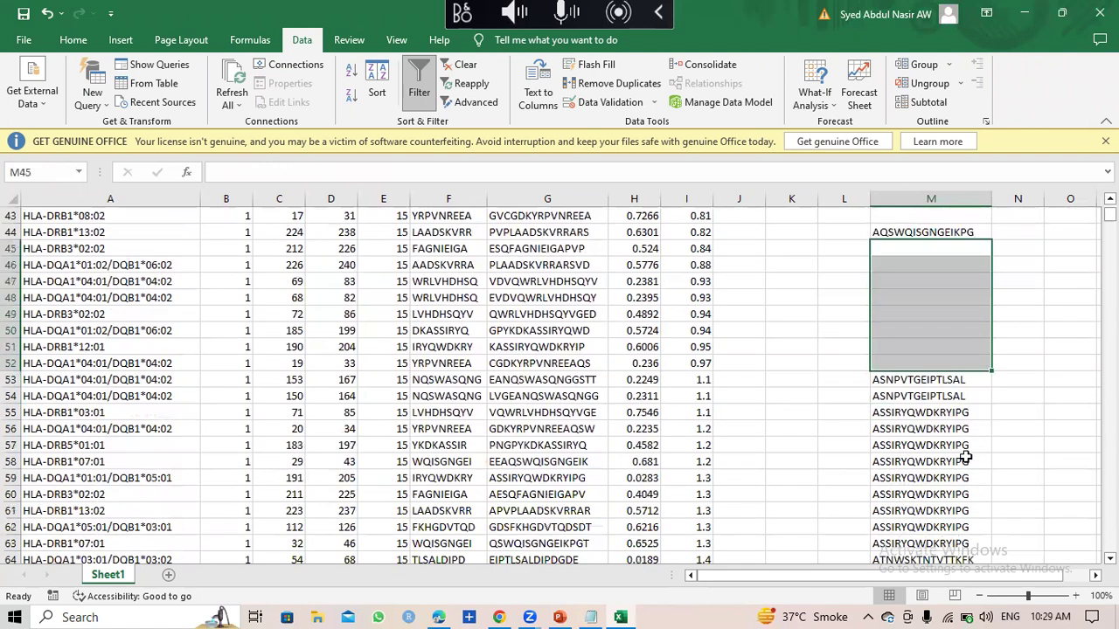
double_click(949, 397)
left_click(984, 408)
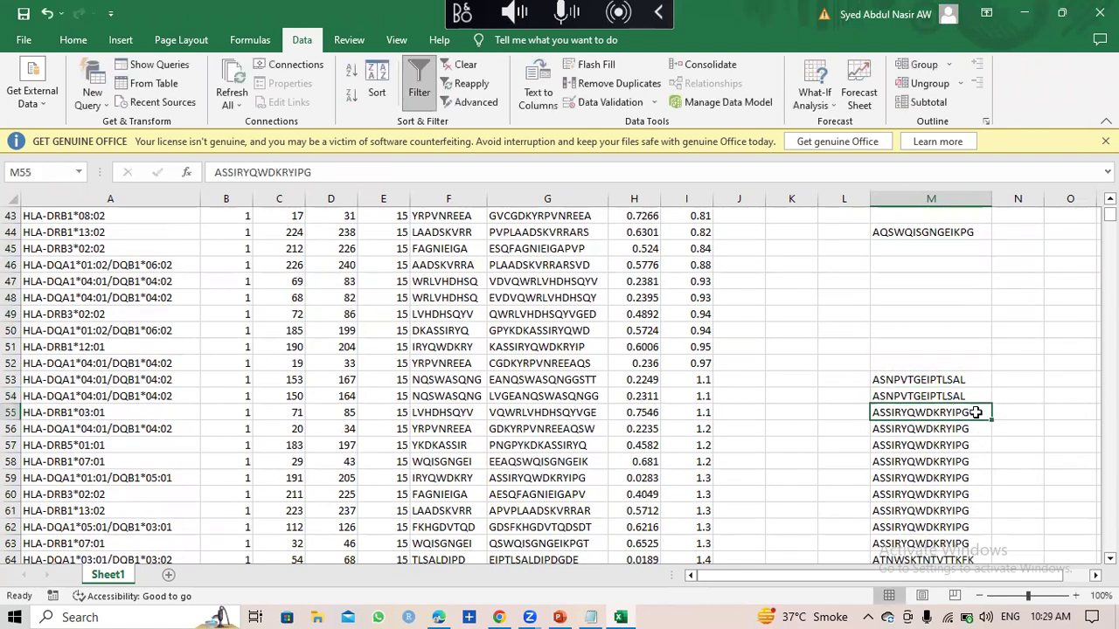
left_click(961, 396)
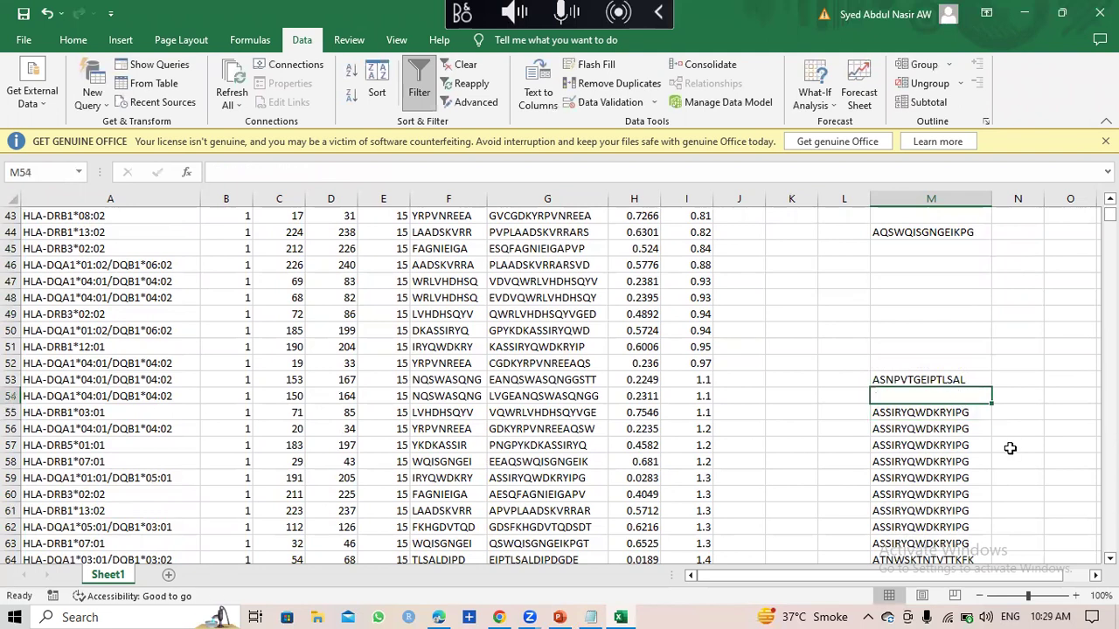
scroll(994, 449, "down", 2)
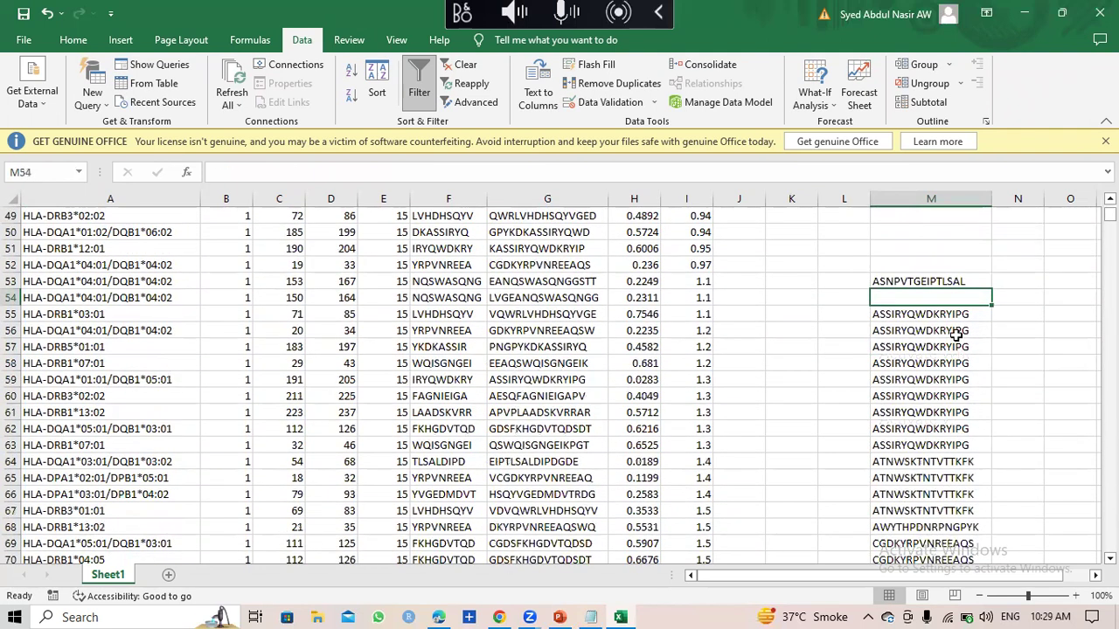
left_click_drag(956, 331, 959, 439)
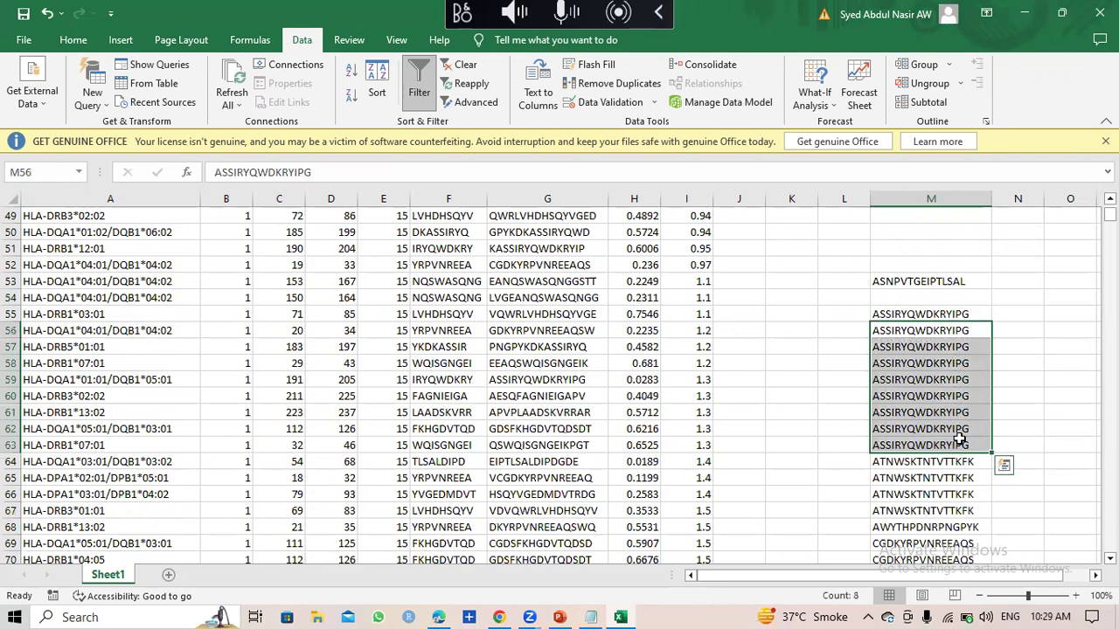
key("Delete")
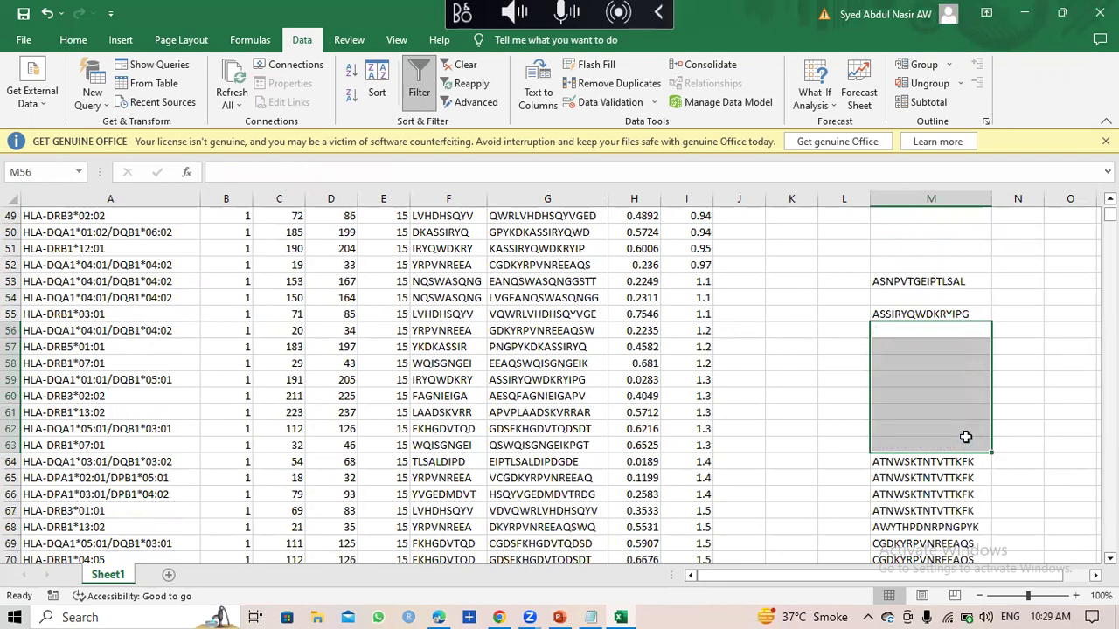
Step: Clear the duplicate ATNWSKTNTVTTKFK peptides in M65:M67, keeping the single copy in M64
scroll(959, 415, "down", 2)
left_click_drag(955, 382, 956, 414)
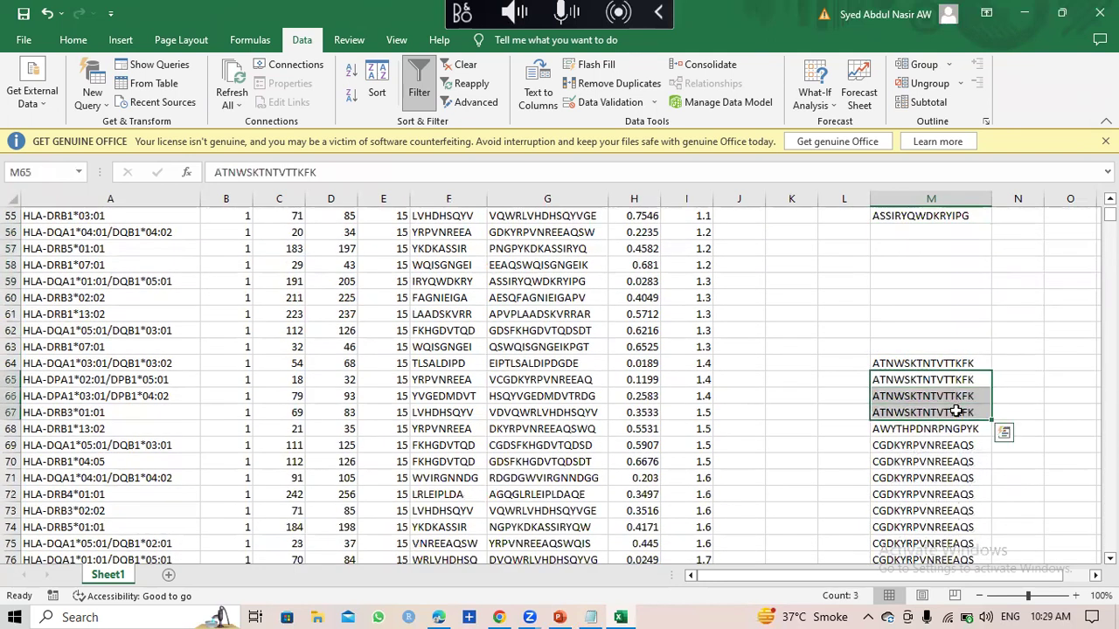
key("Delete")
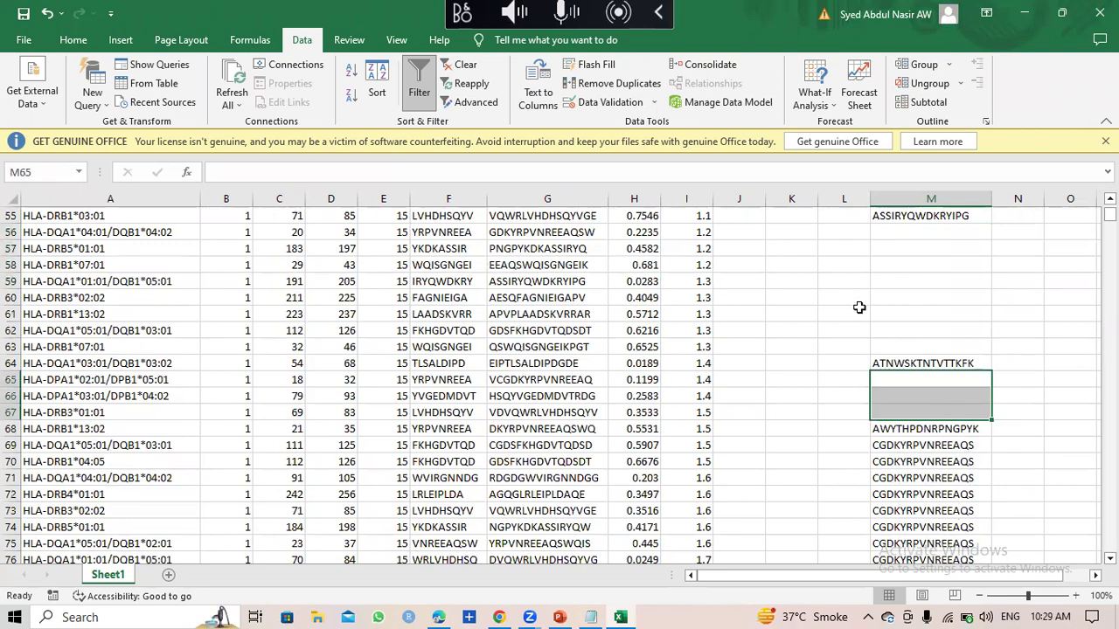
Step: Look through the peptides in column M for remaining repeats and return to the start of the list
scroll(956, 428, "down", 1)
scroll(962, 426, "down", 3)
scroll(963, 424, "down", 2)
scroll(963, 424, "up", 3)
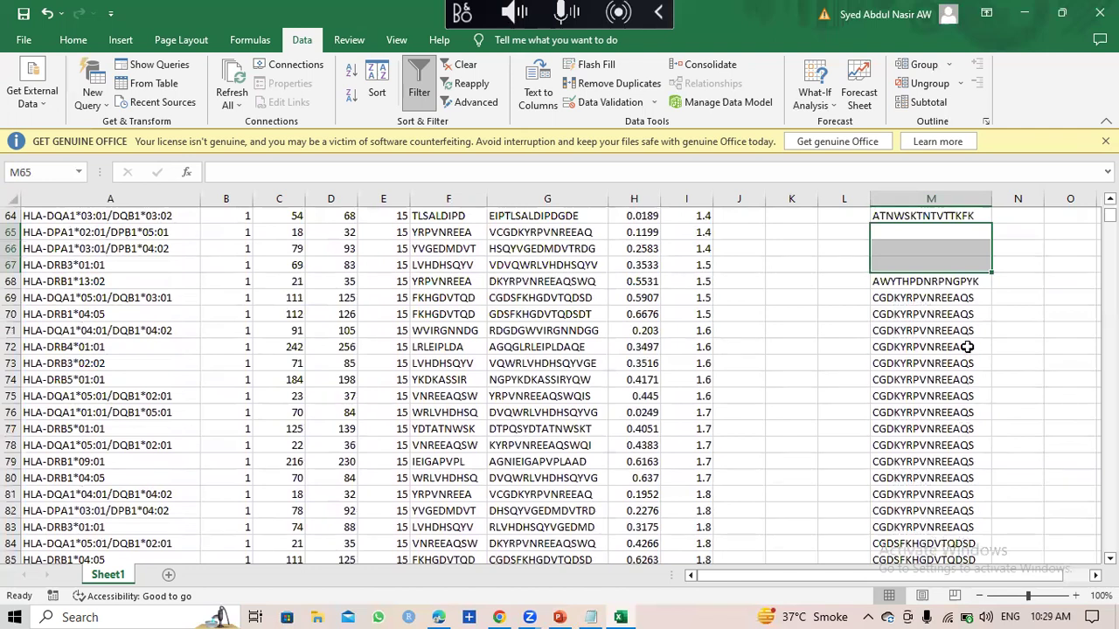
scroll(967, 347, "up", 2)
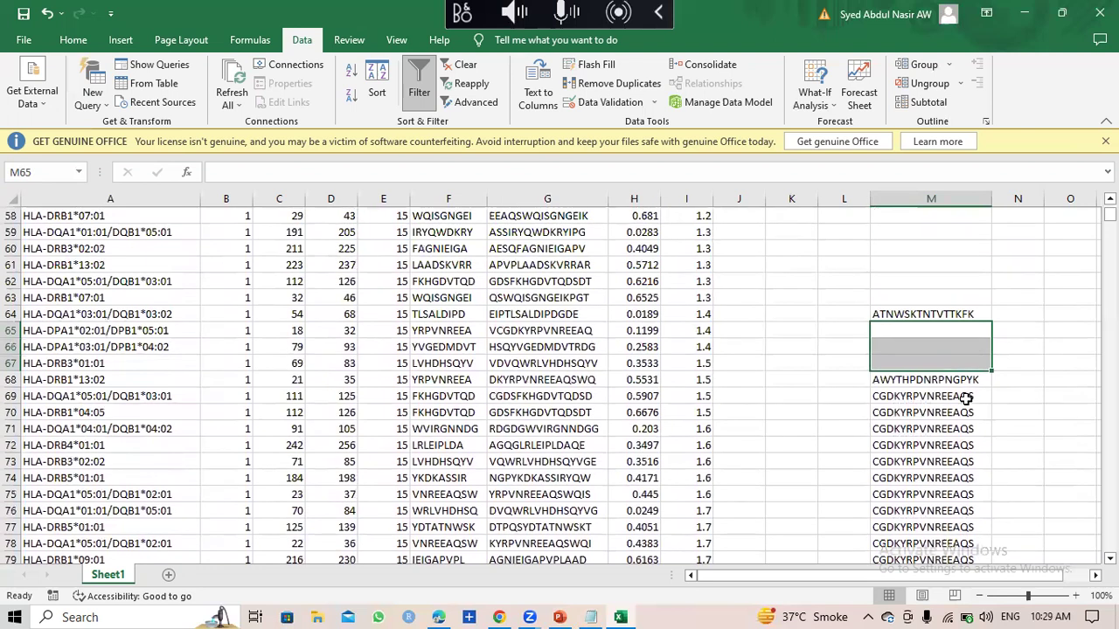
scroll(966, 397, "down", 2)
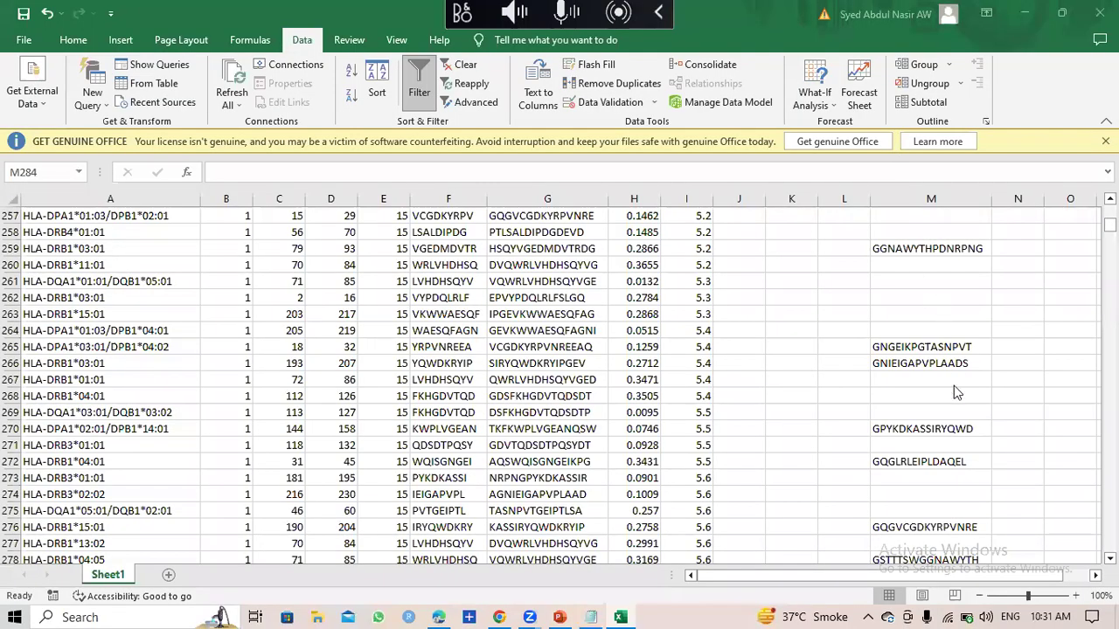
scroll(952, 388, "up", 20)
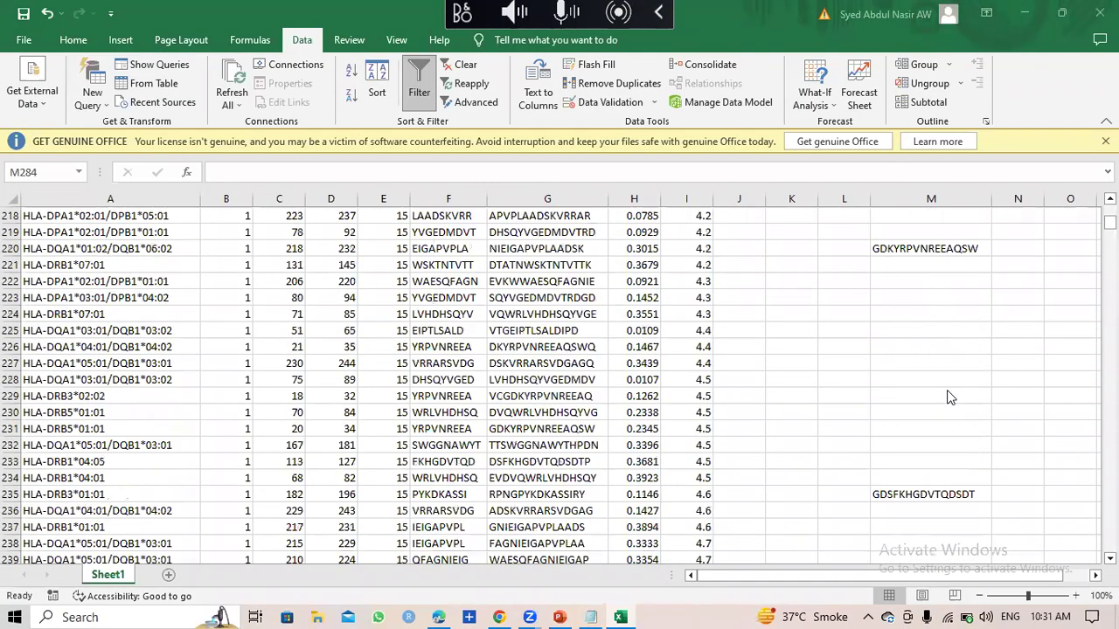
scroll(952, 398, "up", 20)
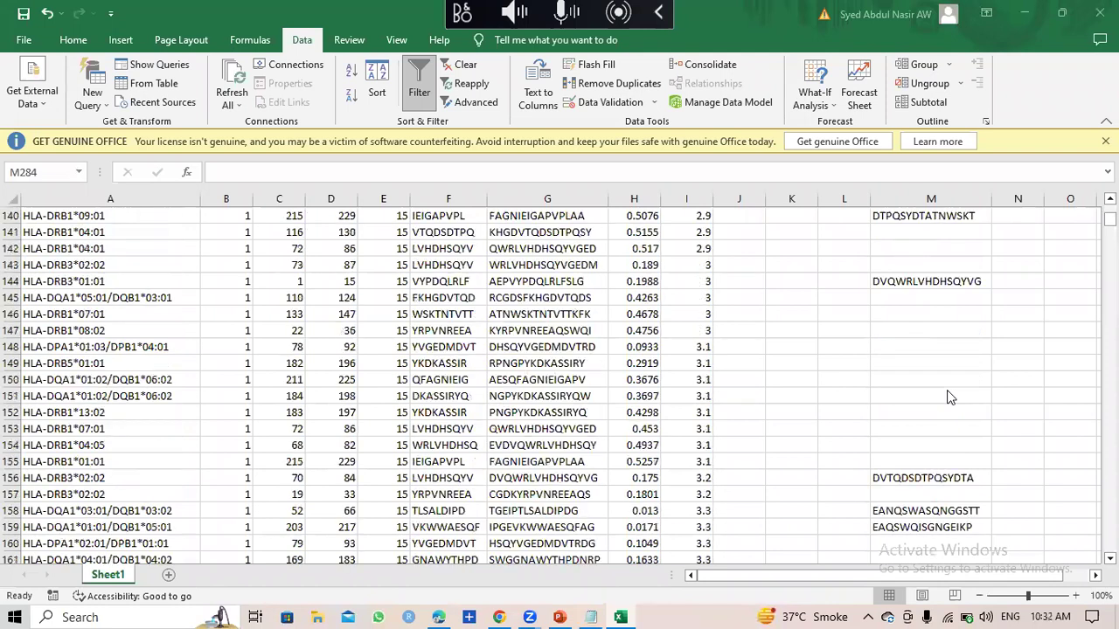
scroll(951, 398, "up", 20)
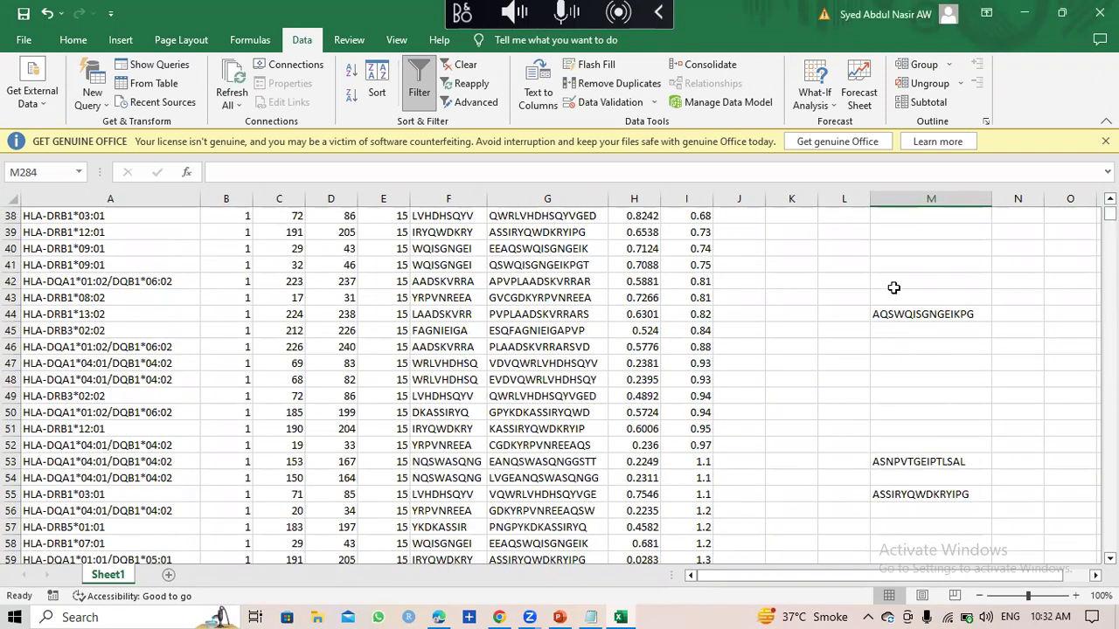
scroll(901, 327, "down", 2)
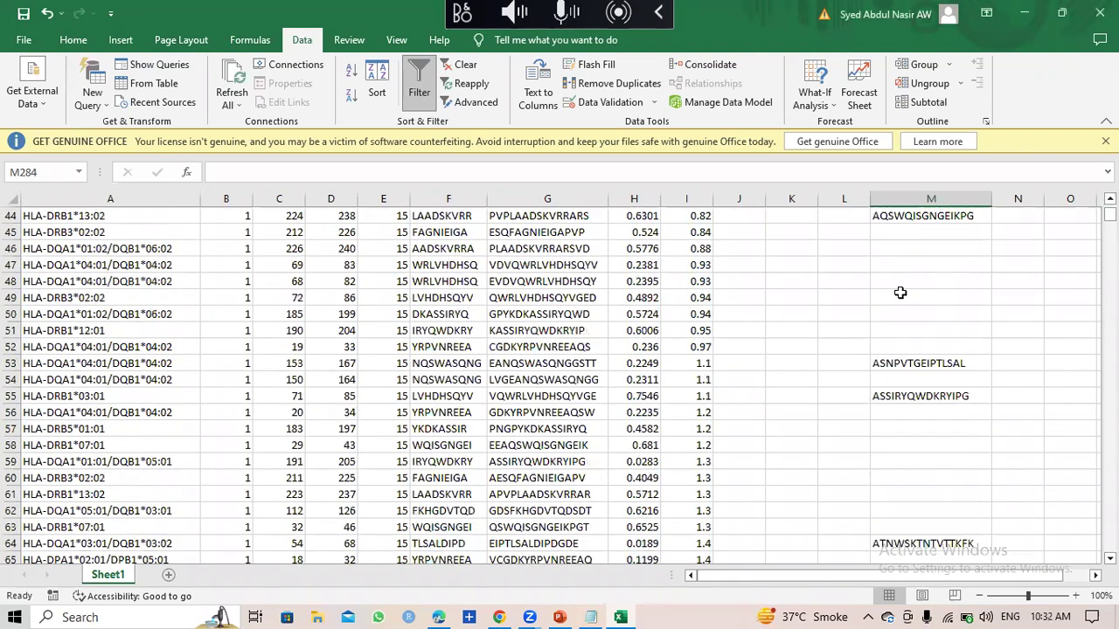
scroll(905, 332, "up", 14)
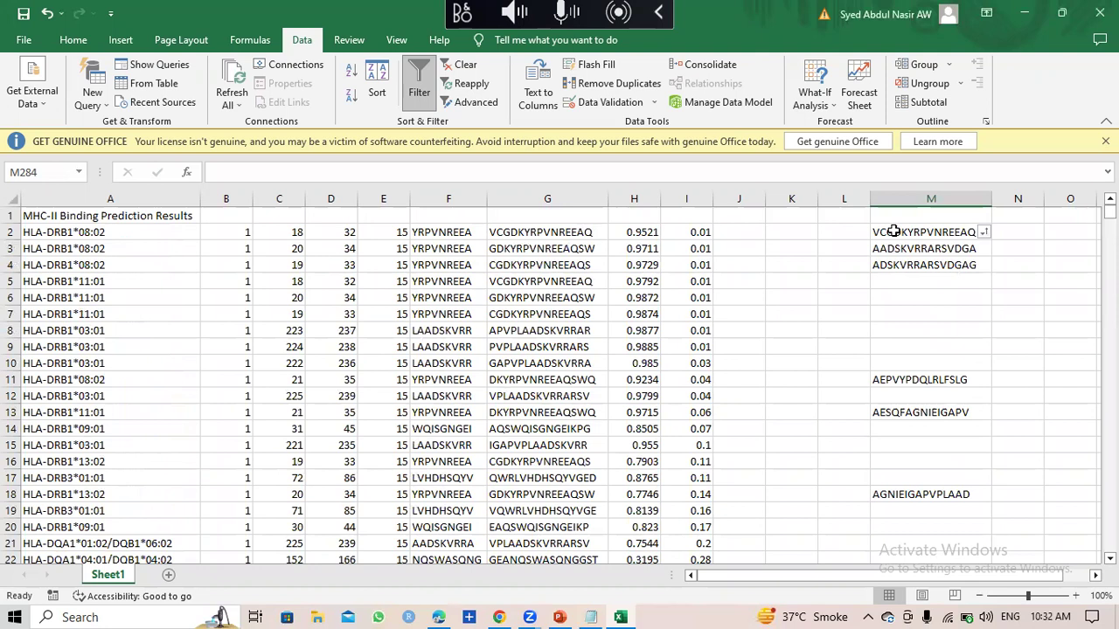
Step: Check the count of peptides in M2:M288 and review column M down to the rank 10 cut-off in row 545
left_click_drag(893, 231, 927, 509)
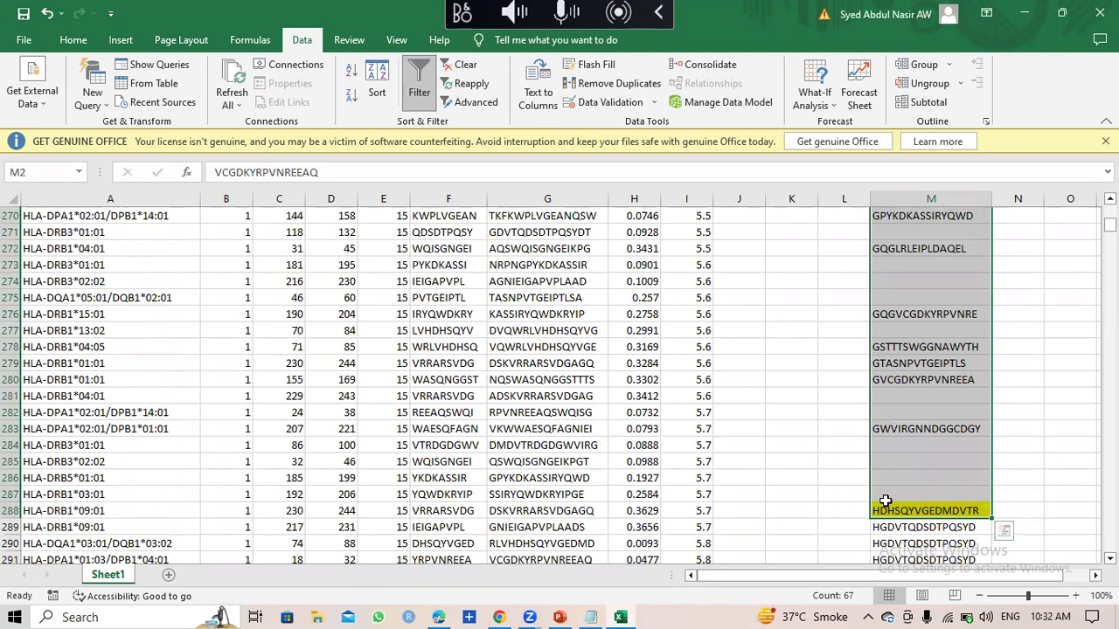
left_click(1015, 514)
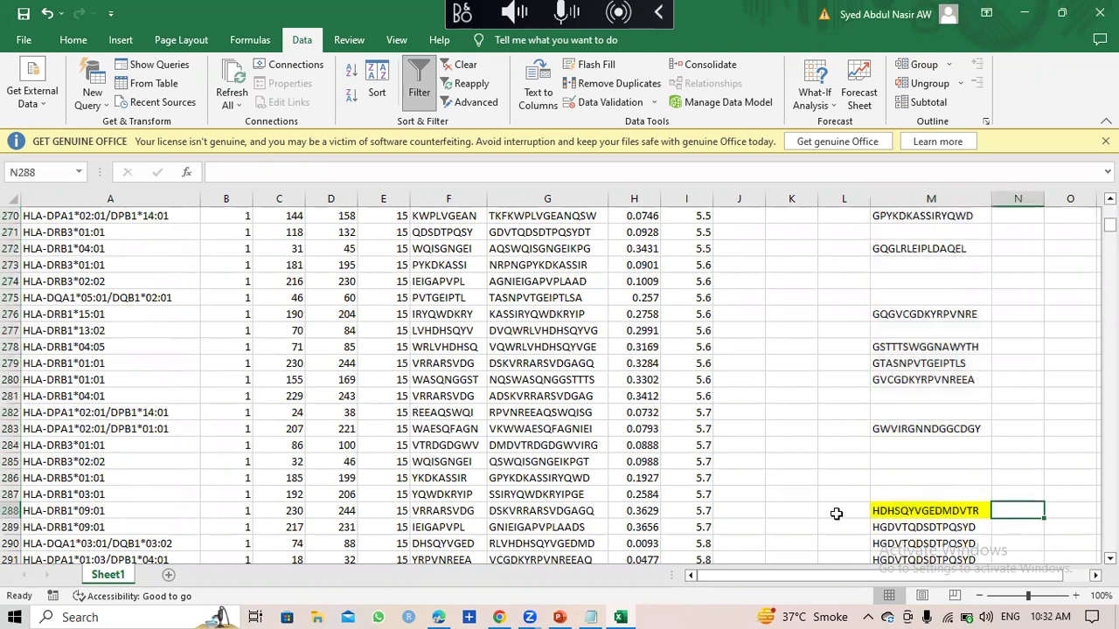
scroll(960, 516, "down", 3)
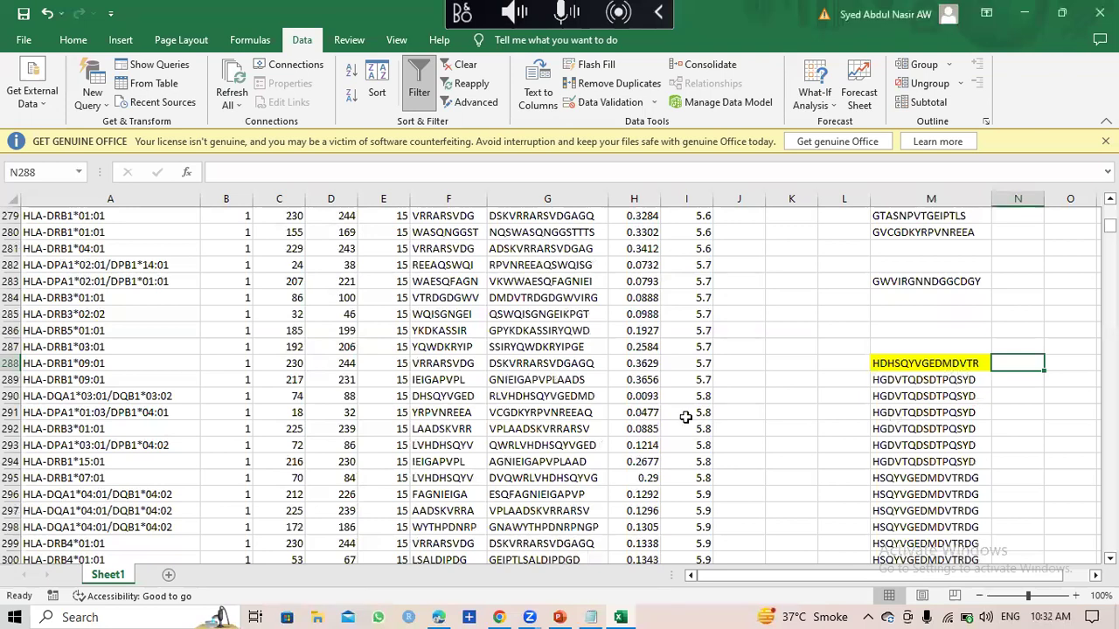
scroll(712, 481, "down", 20)
scroll(712, 481, "down", 20)
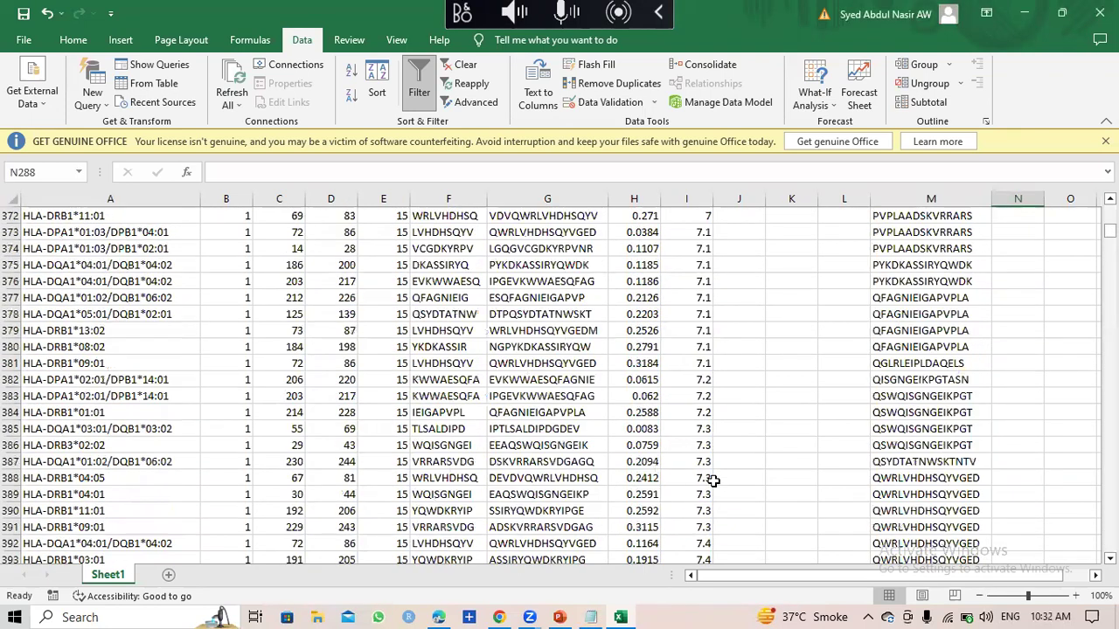
scroll(715, 478, "down", 14)
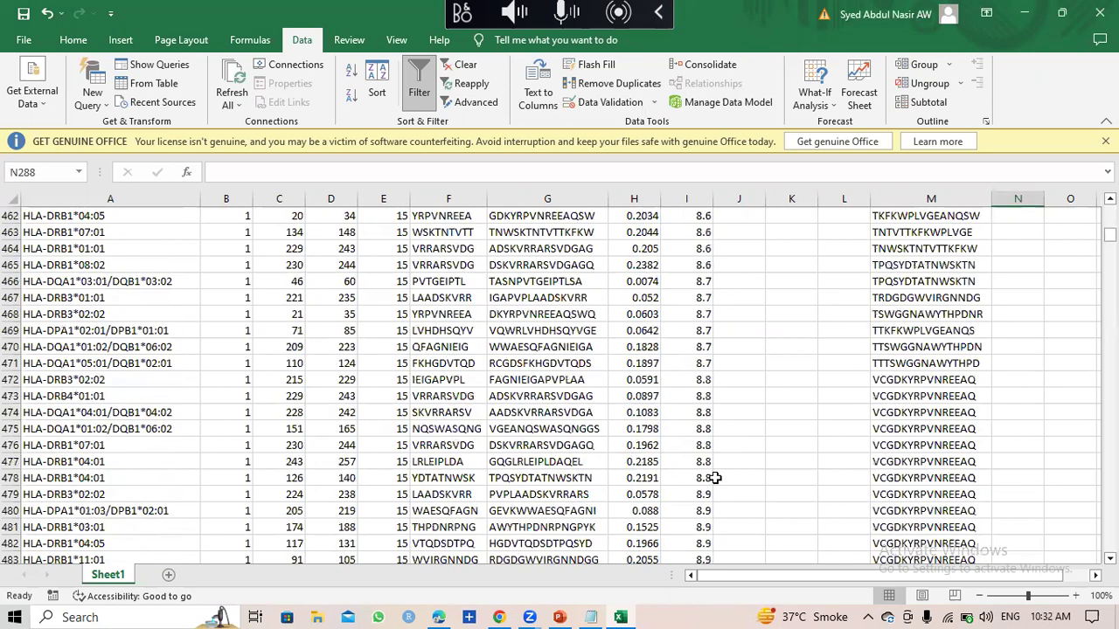
scroll(715, 478, "down", 20)
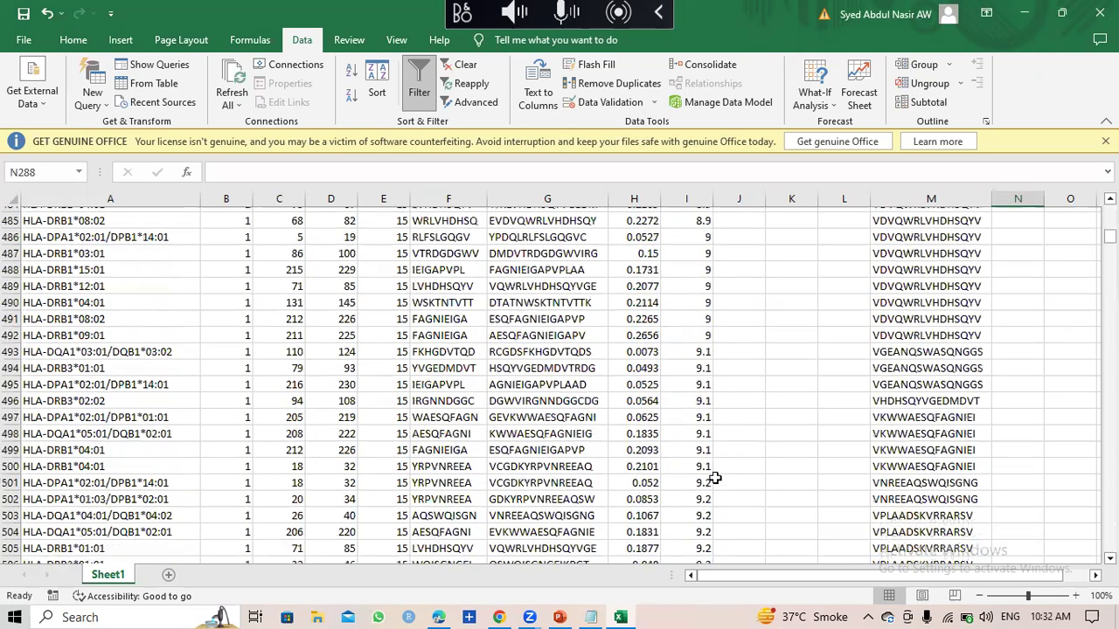
scroll(715, 478, "down", 1)
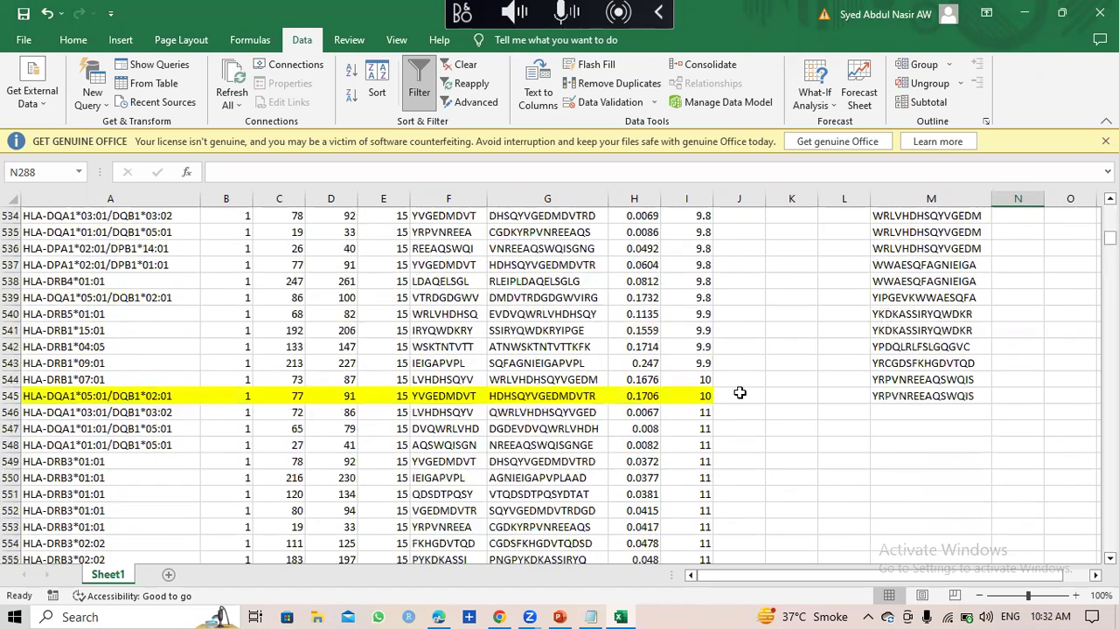
left_click(930, 396)
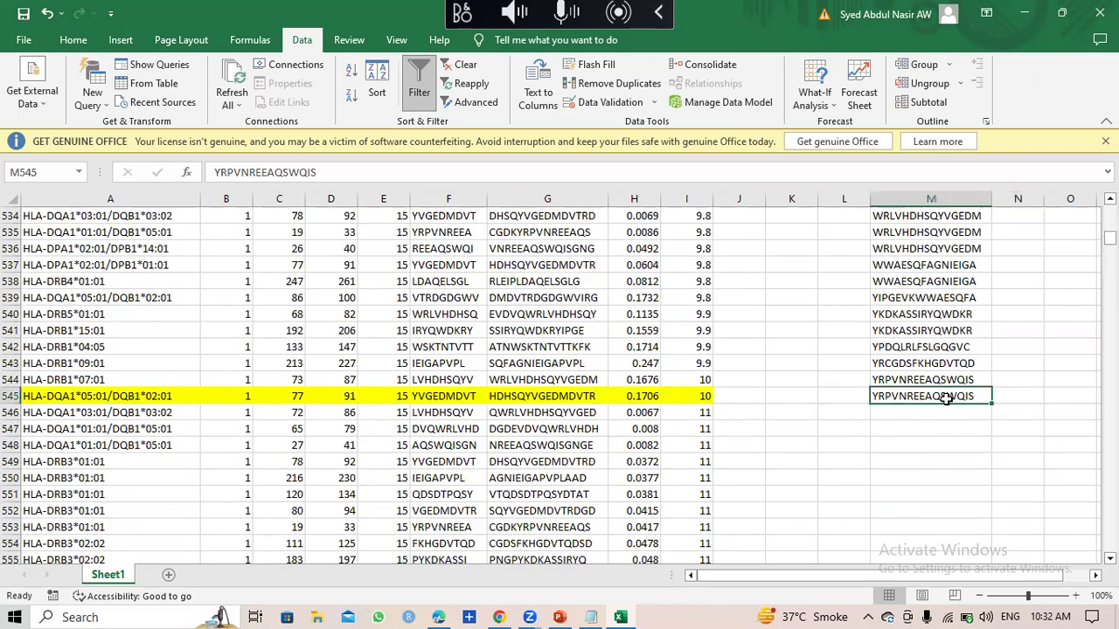
scroll(946, 398, "up", 19)
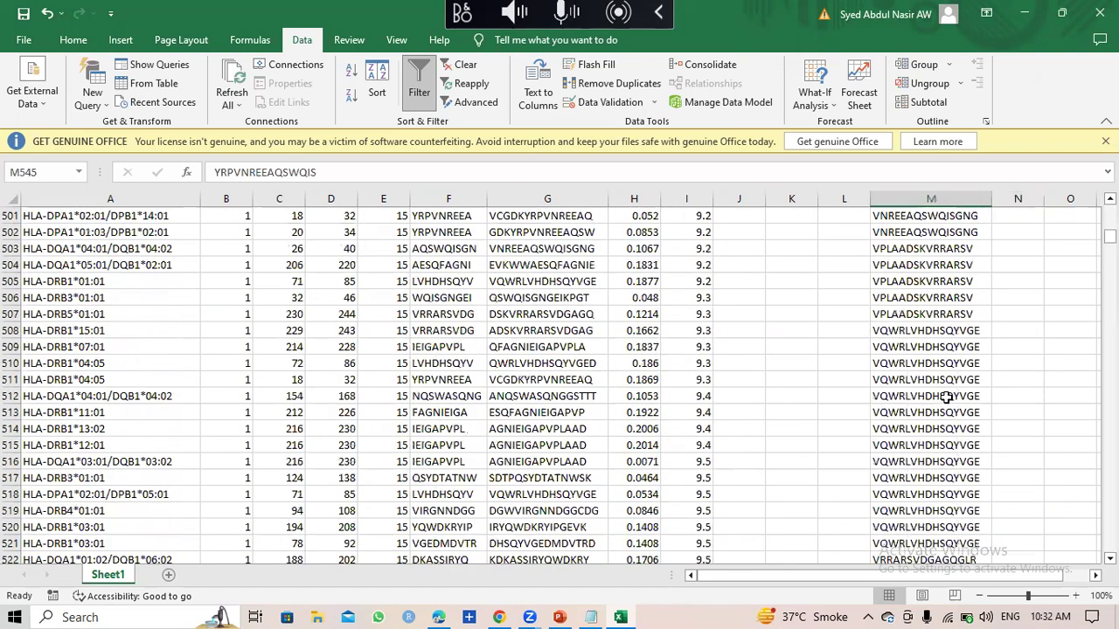
scroll(910, 308, "up", 20)
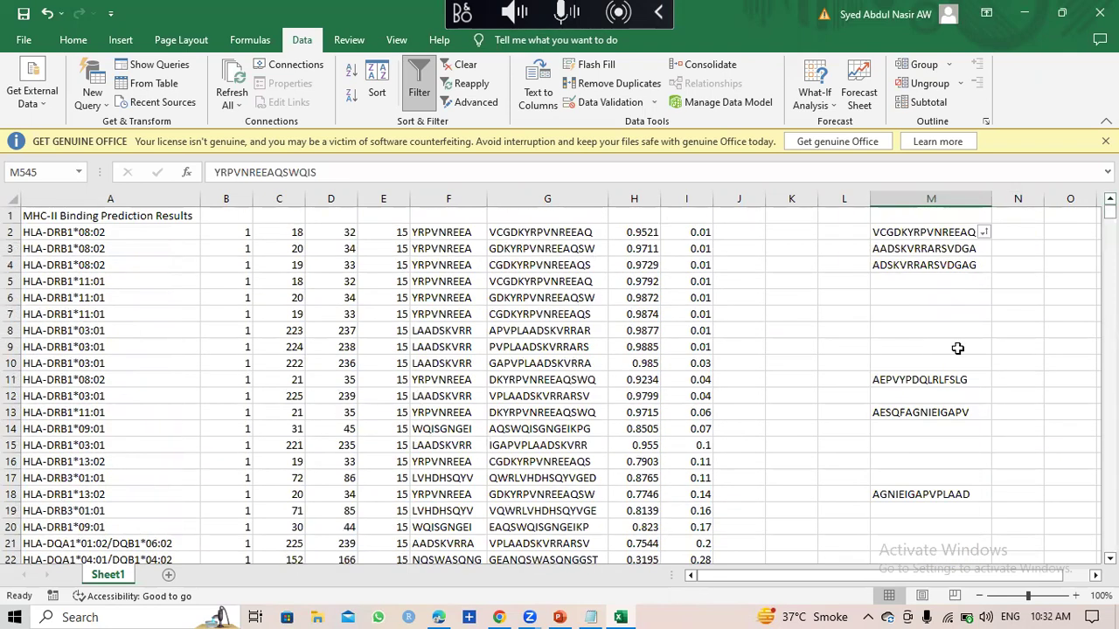
scroll(957, 350, "down", 15)
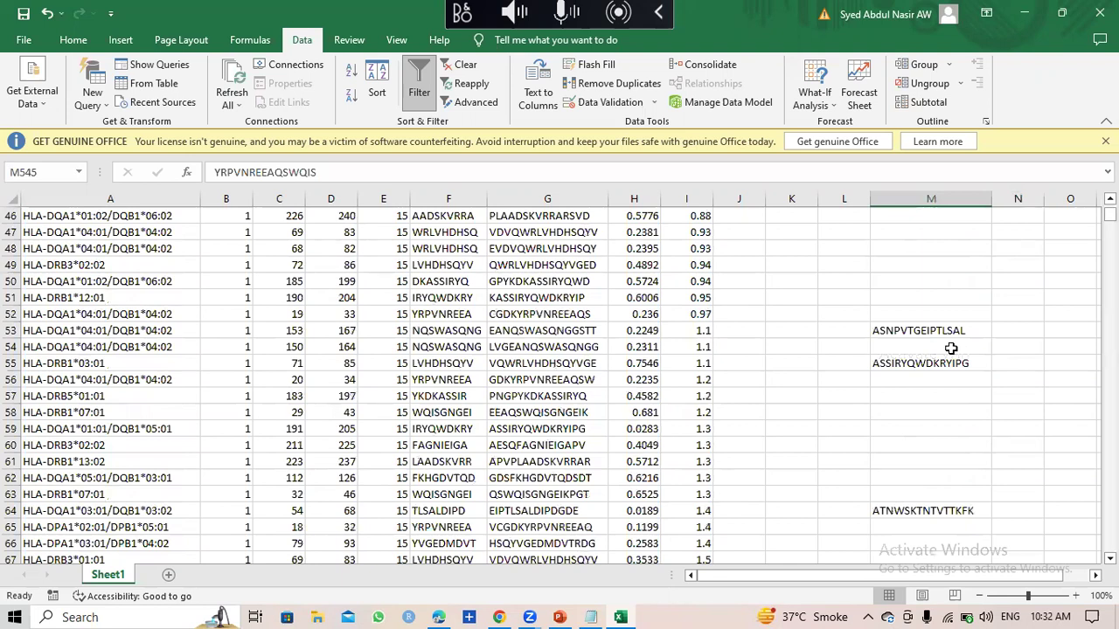
scroll(951, 348, "down", 8)
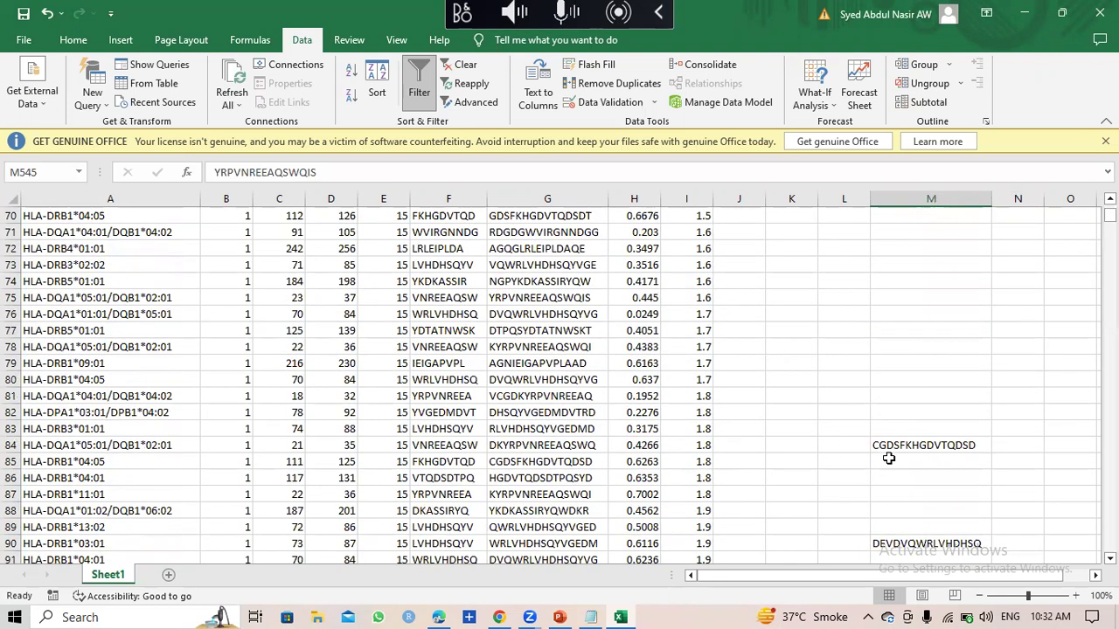
scroll(961, 451, "up", 18)
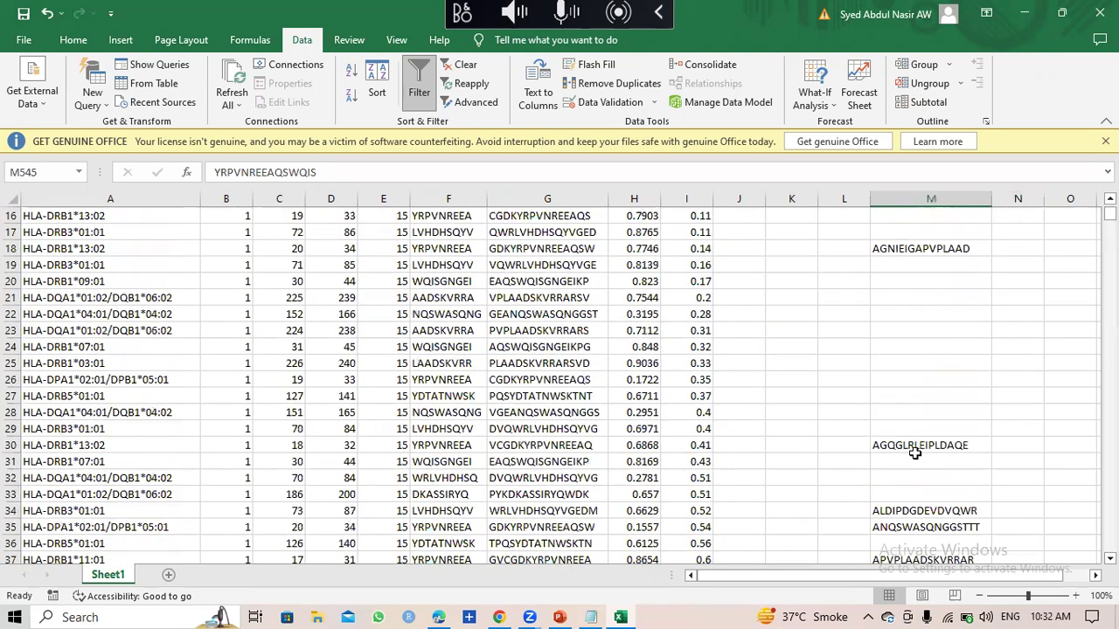
scroll(915, 453, "up", 5)
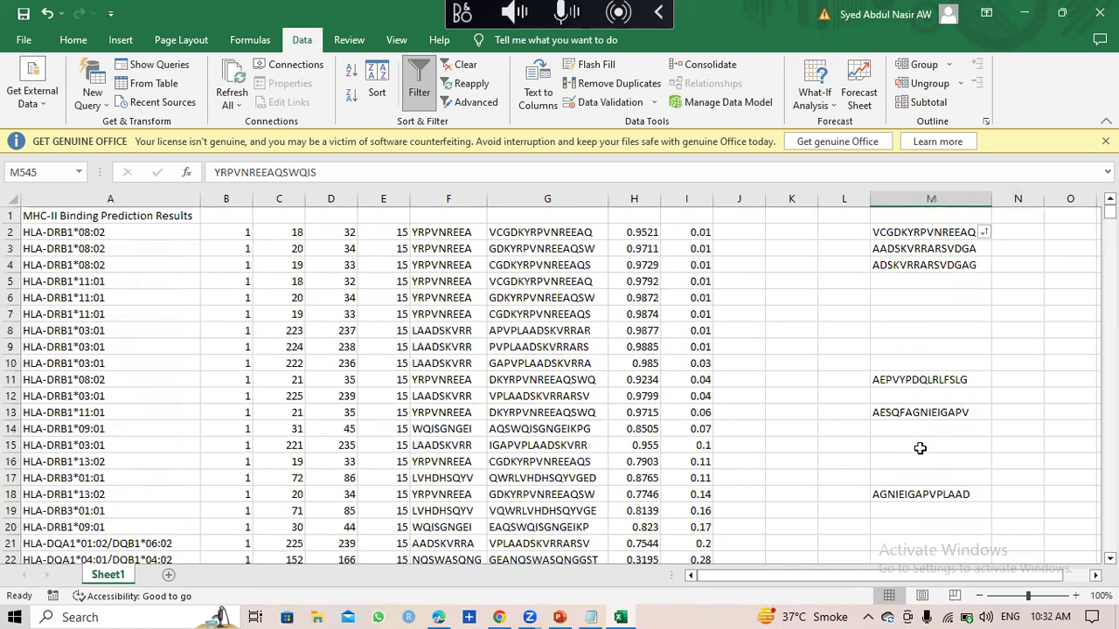
Step: Enter the heading "MHC-II epitopes" in cell M1 above the peptide list
left_click(929, 215)
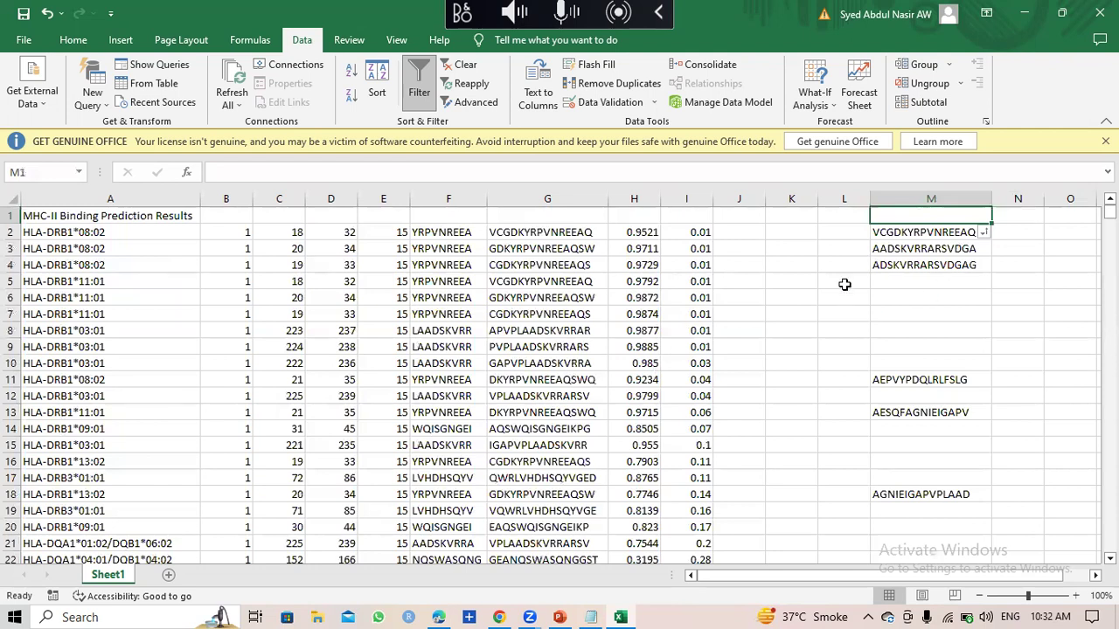
double_click(932, 217)
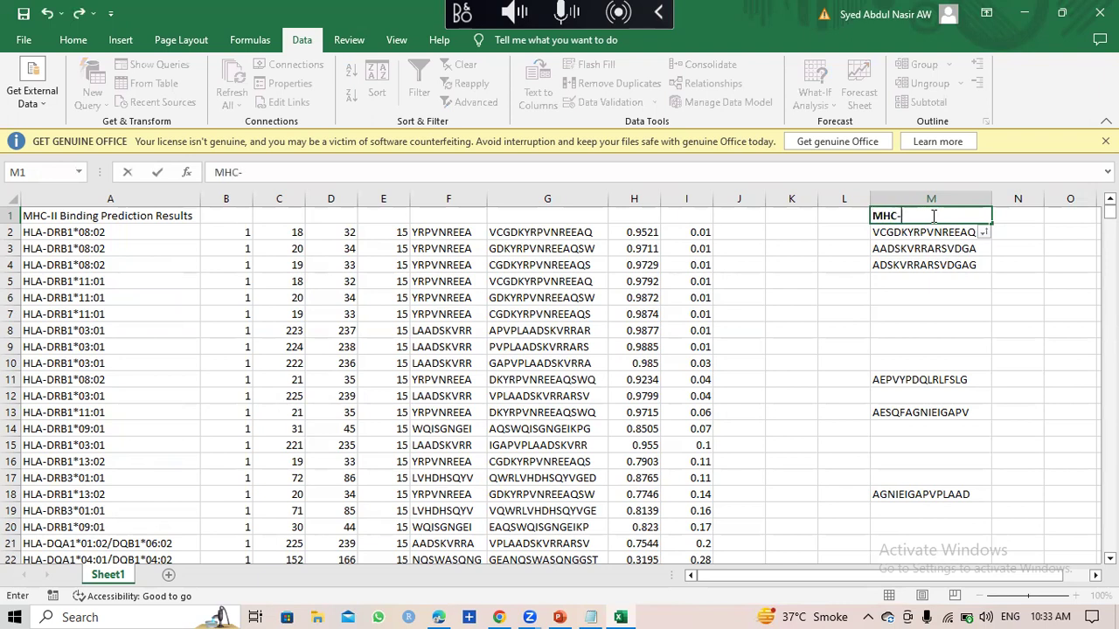
left_click(944, 287)
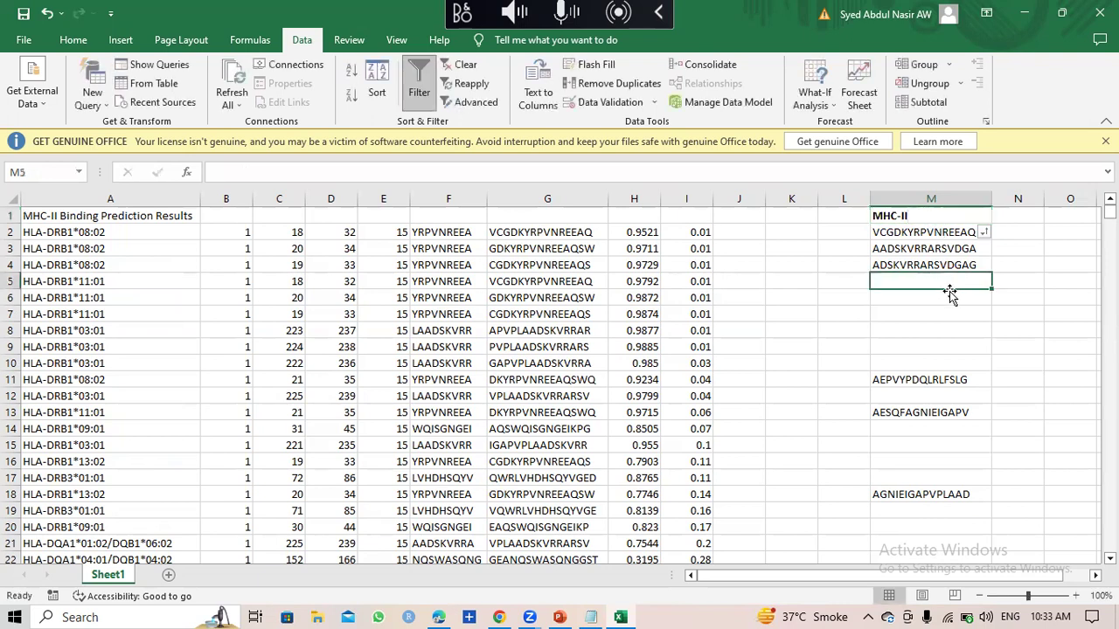
left_click(914, 216)
double_click(924, 219)
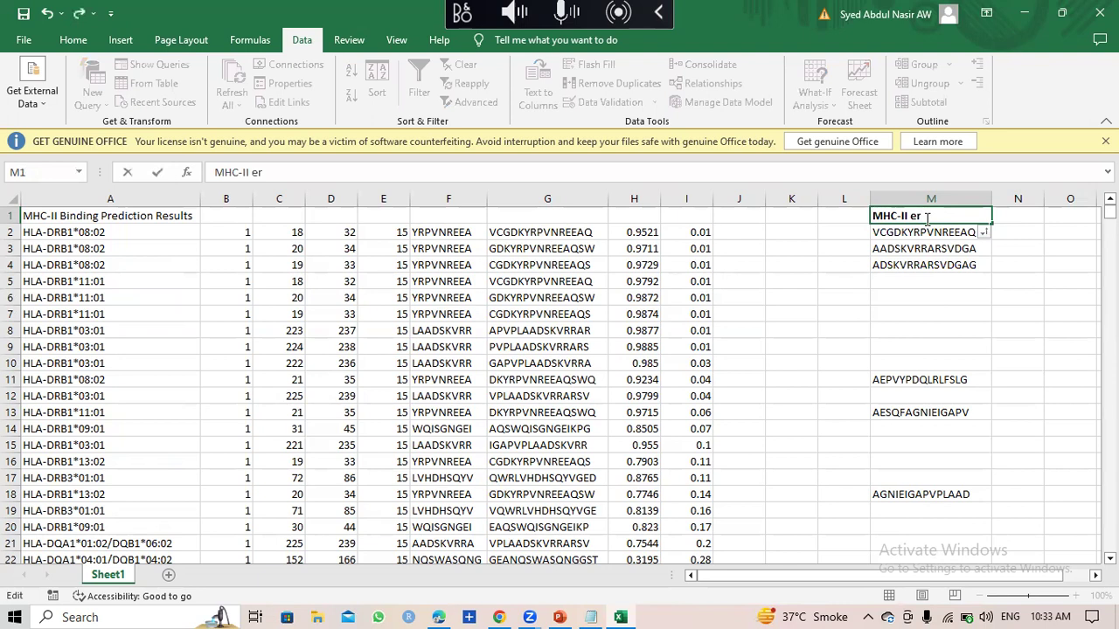
type("topes")
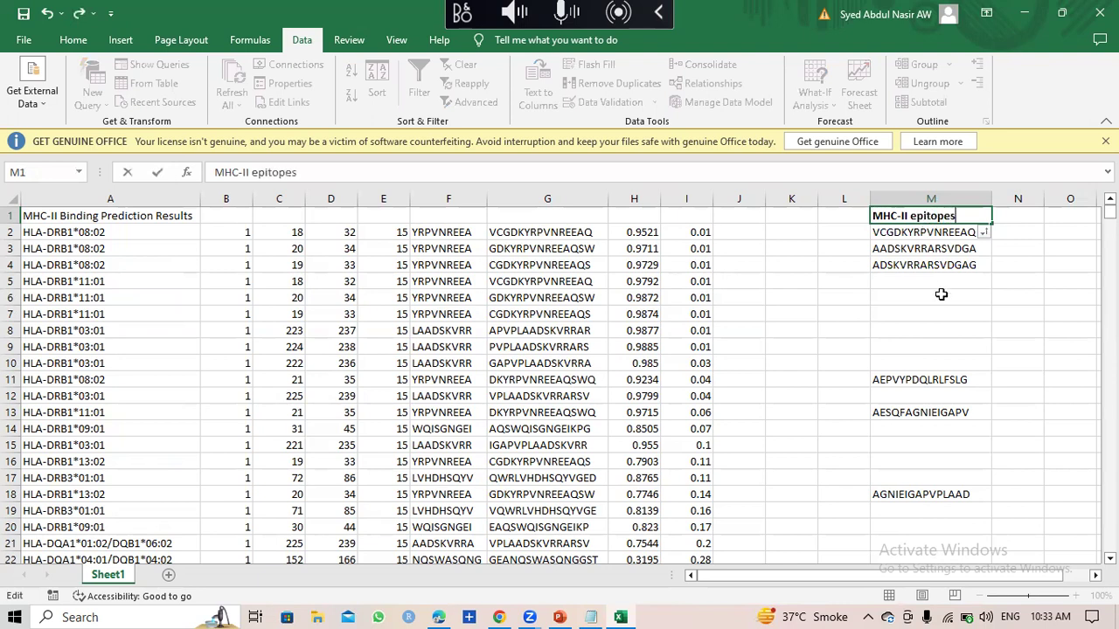
left_click(940, 294)
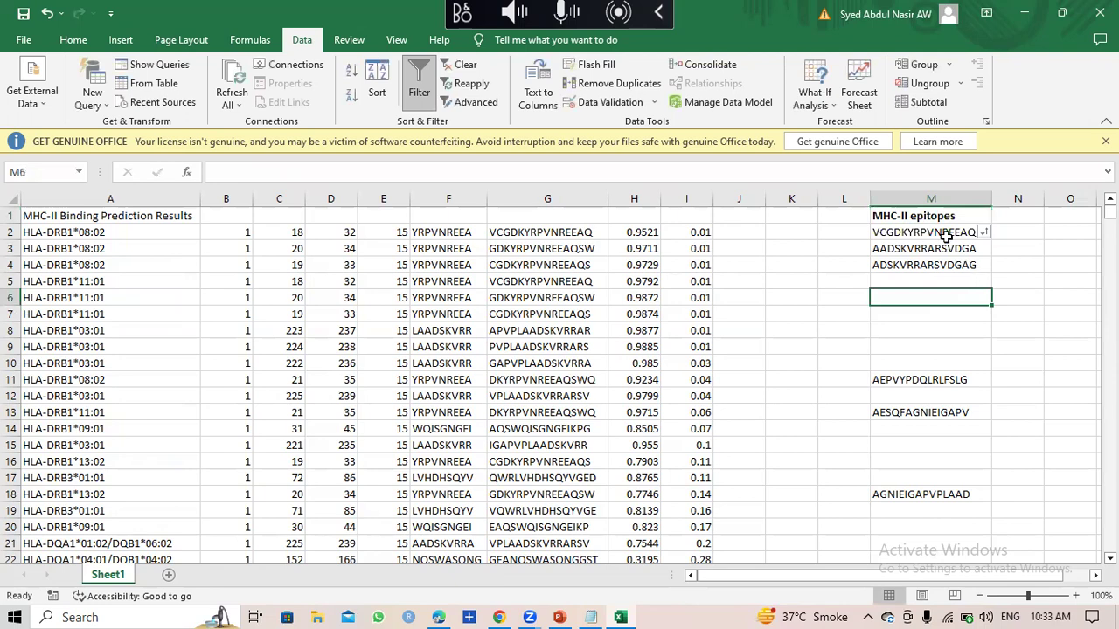
Step: Review the epitope list down to its last entry in M545, and recheck the cleaned part down to the highlighted peptide in M288
scroll(939, 427, "down", 13)
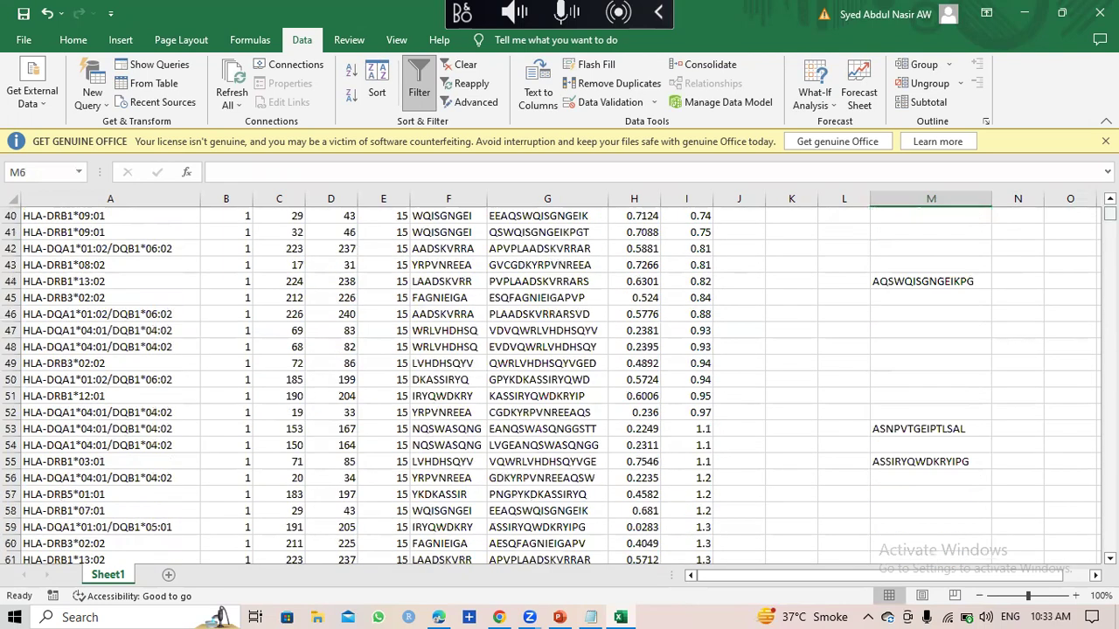
scroll(712, 479, "down", 20)
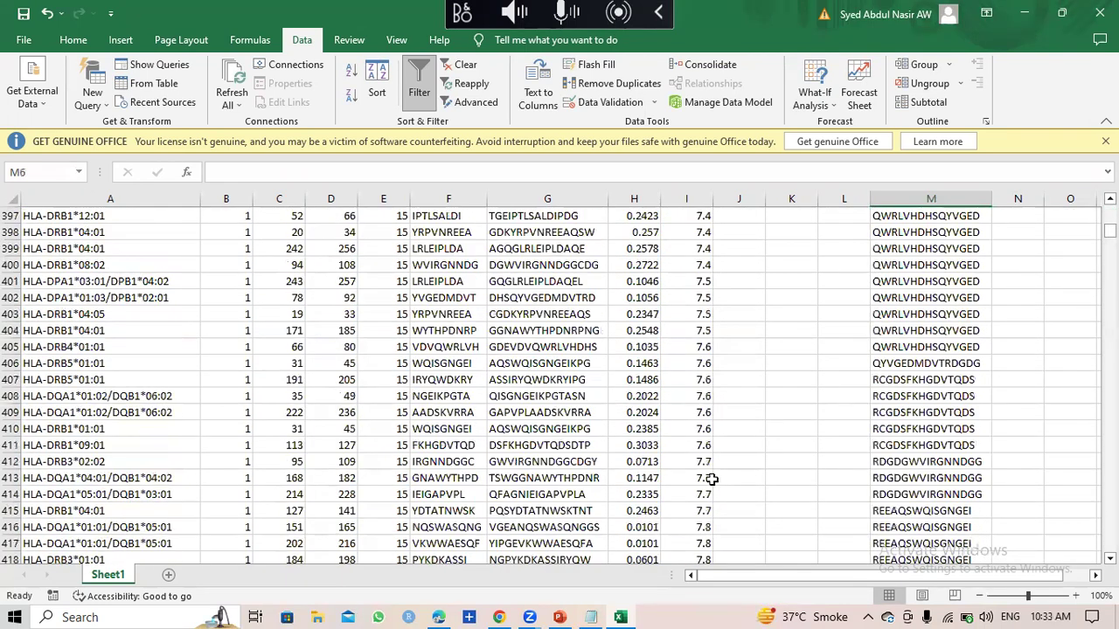
scroll(712, 479, "down", 20)
scroll(713, 479, "down", 20)
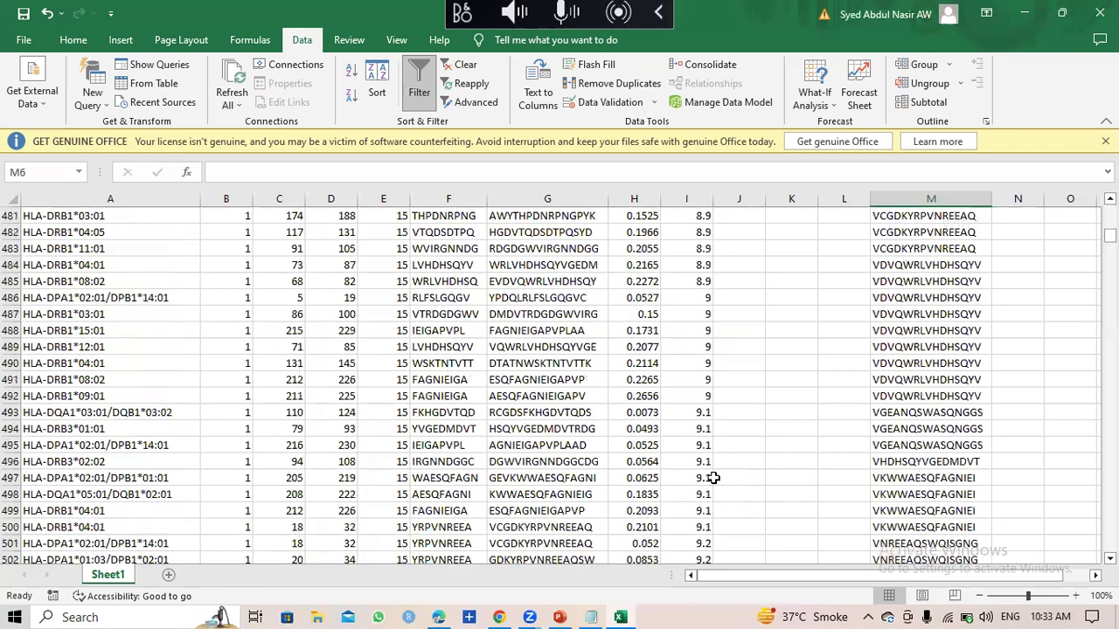
left_click(881, 427)
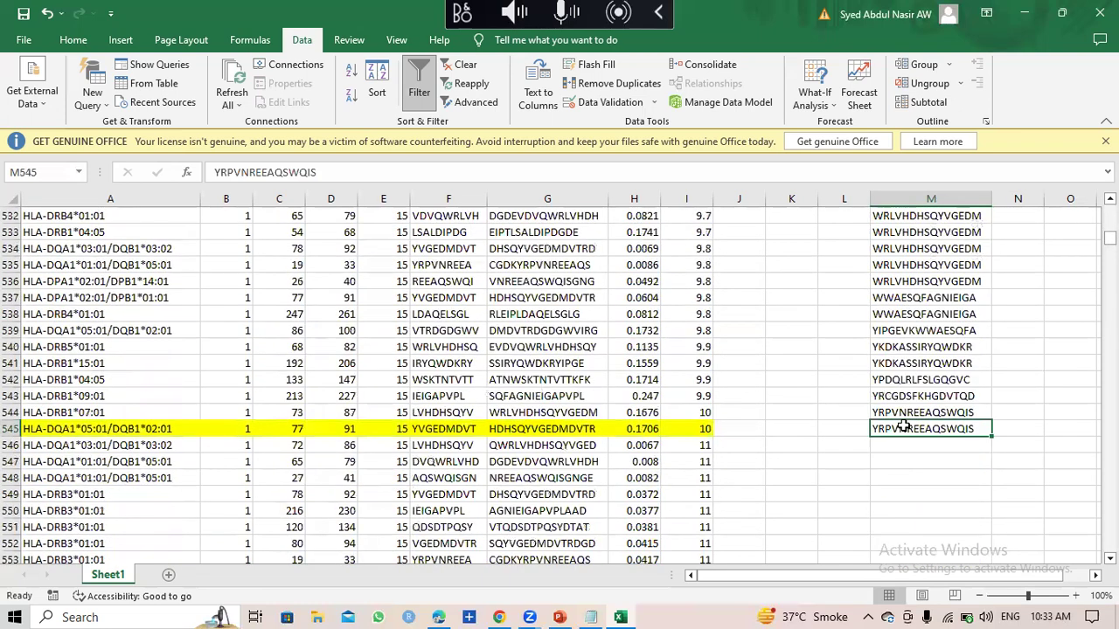
scroll(971, 421, "up", 7)
left_click_drag(1108, 236, 1109, 208)
scroll(932, 380, "down", 4)
scroll(932, 430, "down", 20)
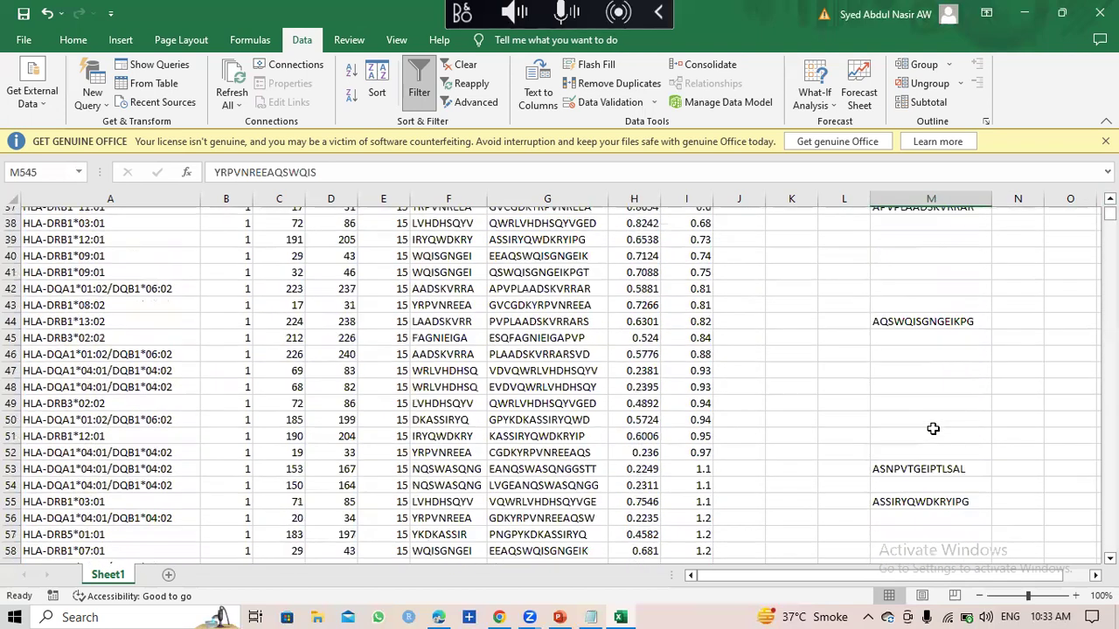
scroll(935, 427, "down", 20)
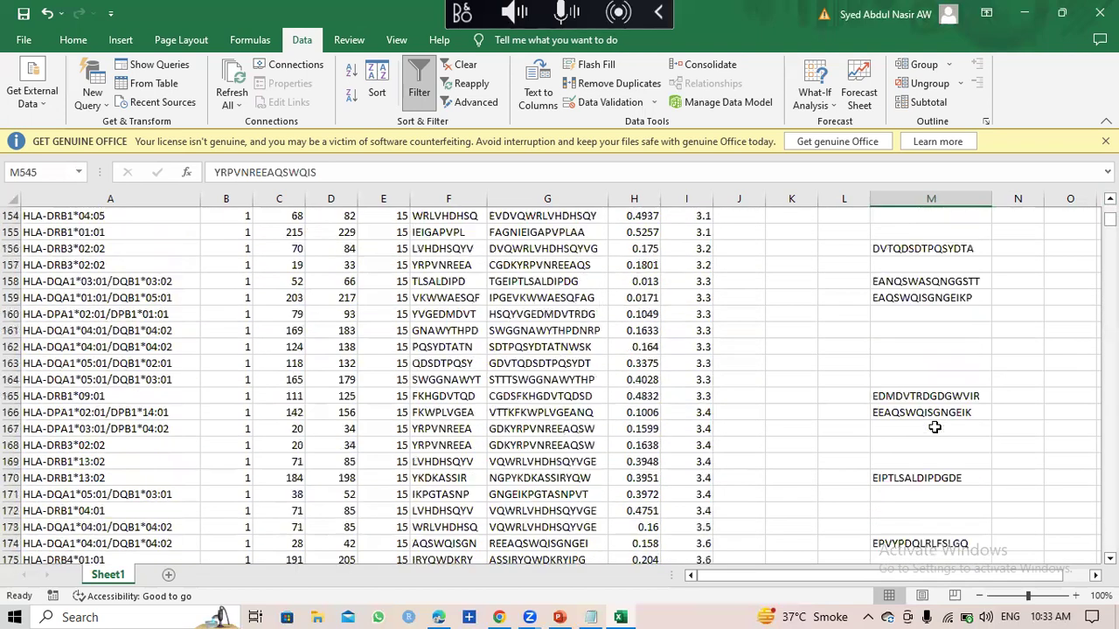
scroll(935, 427, "down", 18)
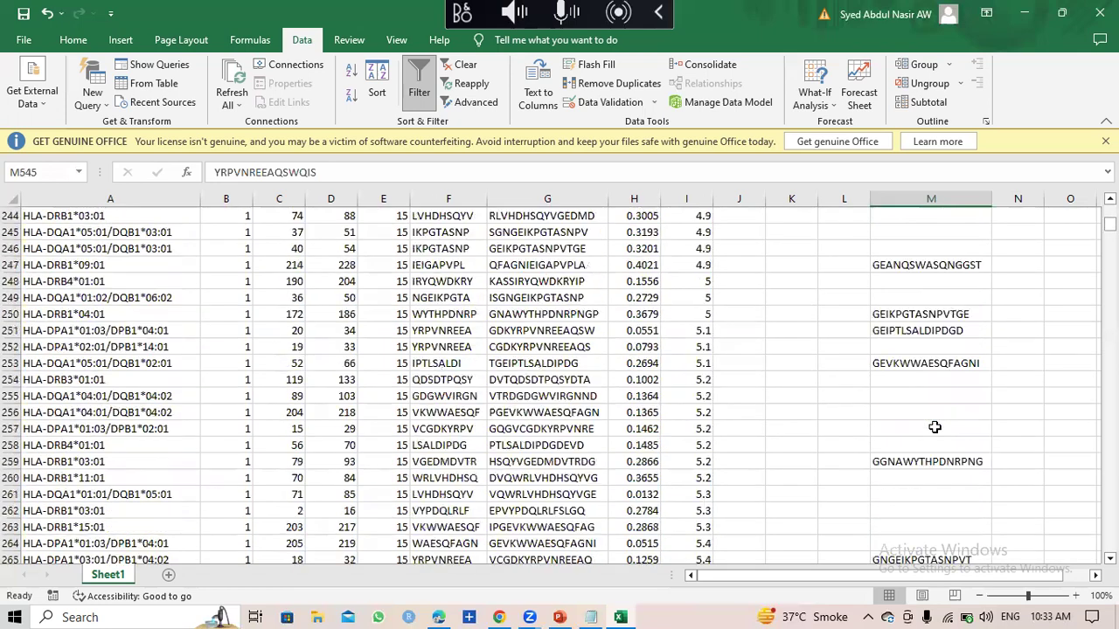
scroll(935, 427, "down", 2)
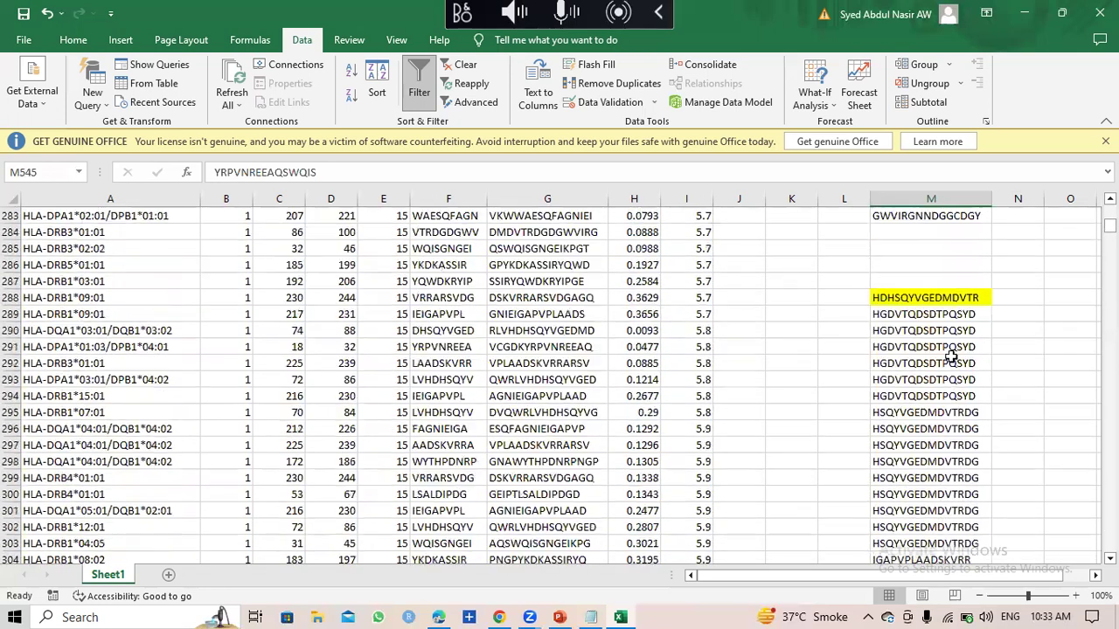
Step: Clear the duplicate HGDVTQDSDTPQSYD peptides in M290:M294, keeping the first copy in M289
left_click(964, 315)
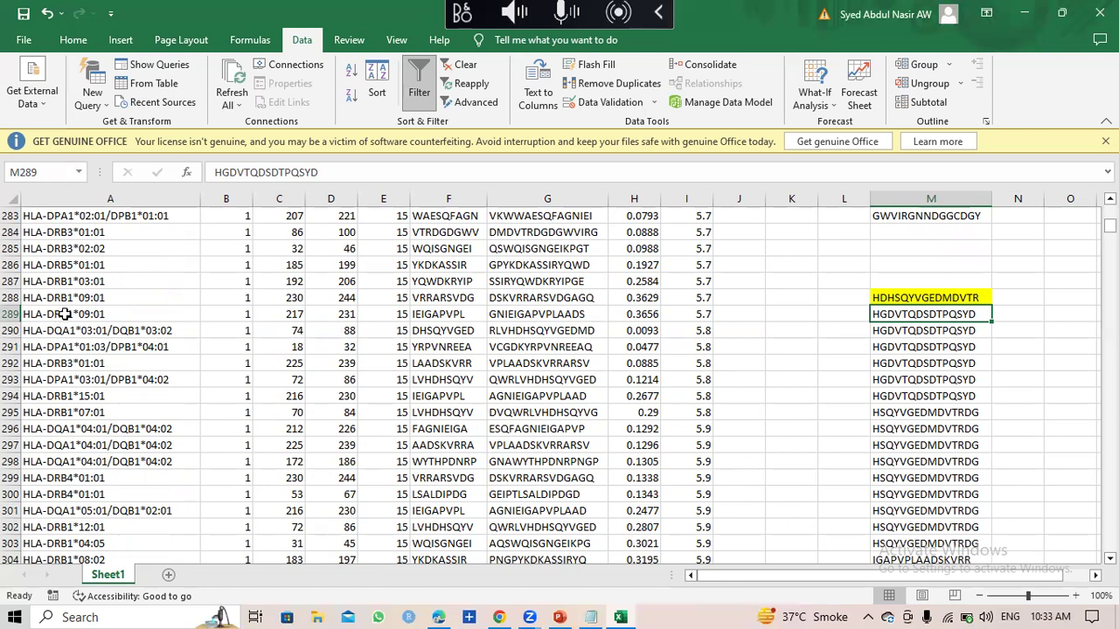
left_click_drag(969, 331, 968, 394)
key("Delete")
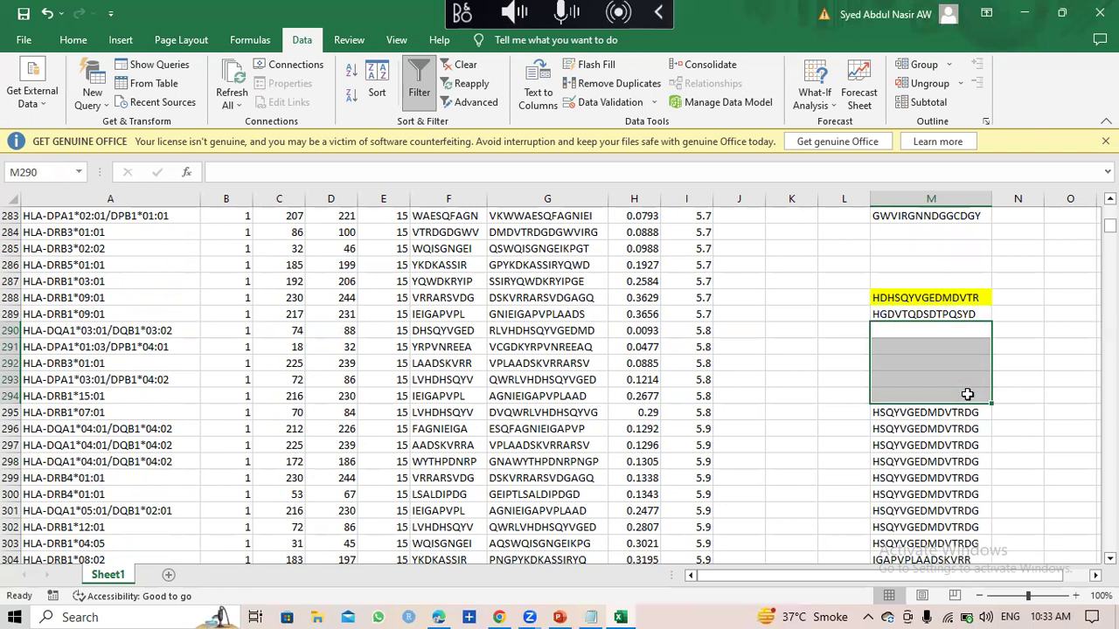
left_click(1010, 319)
left_click(962, 315)
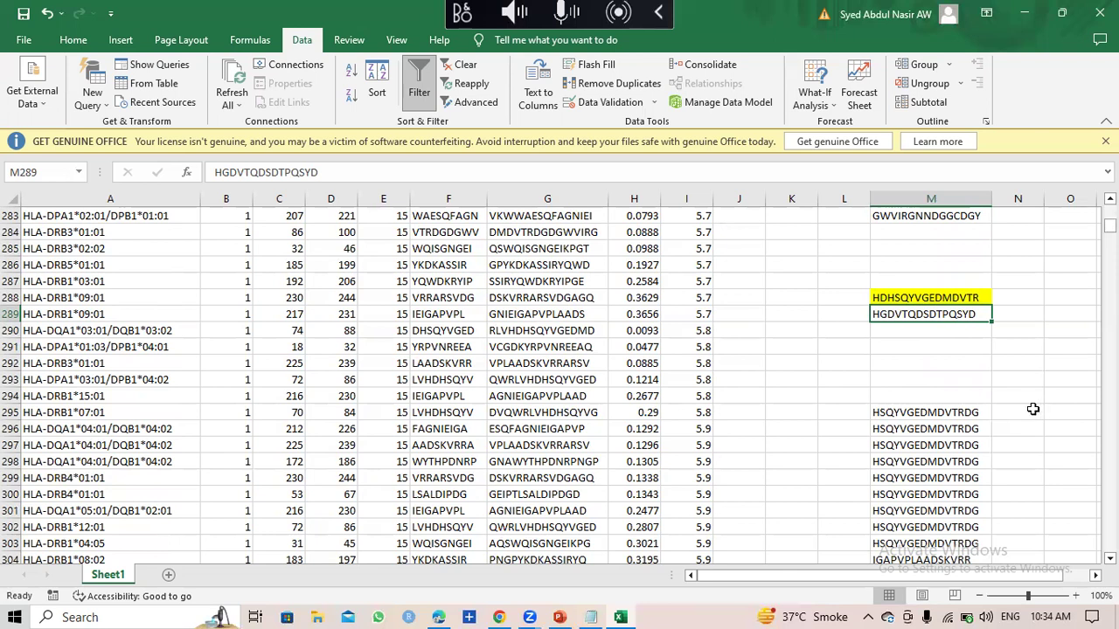
left_click(1018, 313)
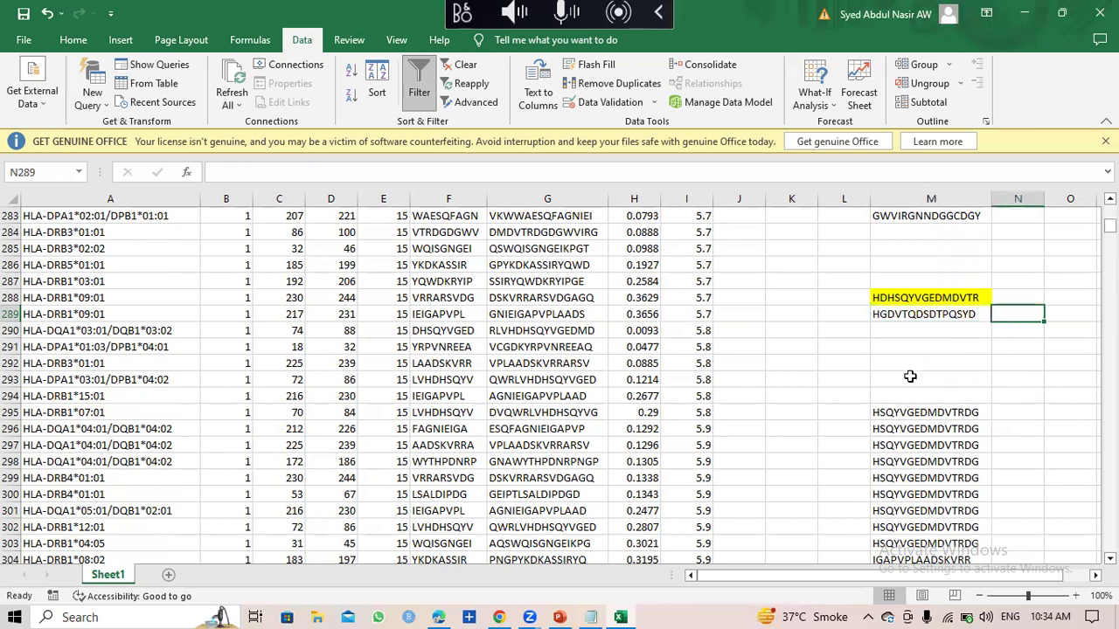
Step: Examine the uncleaned peptides below M295 and look back over the cleaned entries up to the MHC-II epitopes heading
scroll(950, 479, "down", 4)
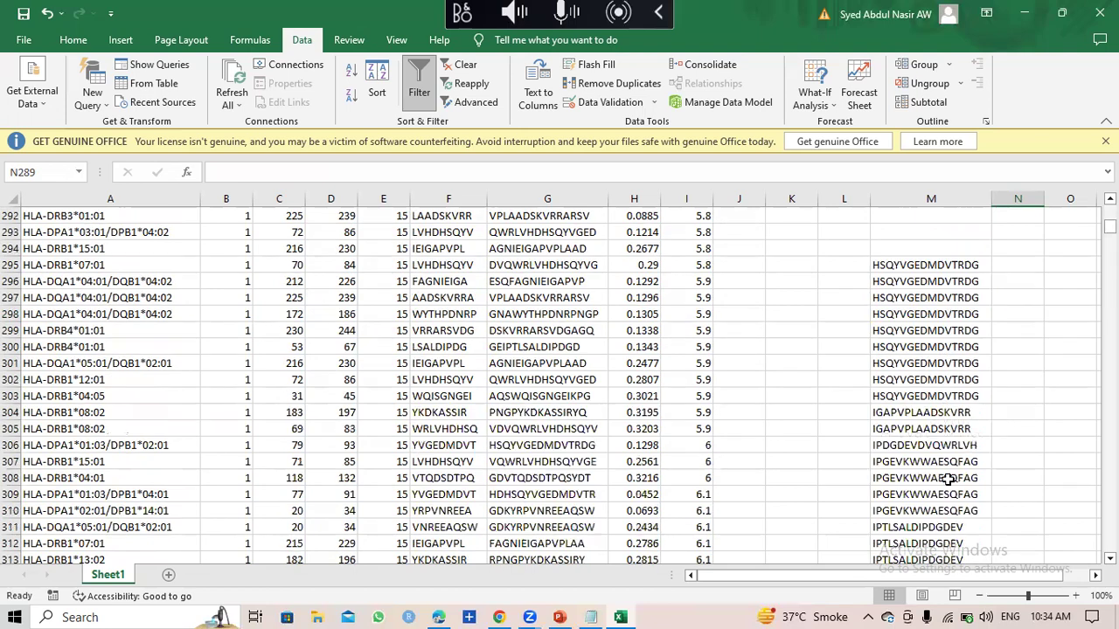
scroll(949, 479, "up", 10)
scroll(949, 479, "down", 5)
scroll(949, 438, "up", 19)
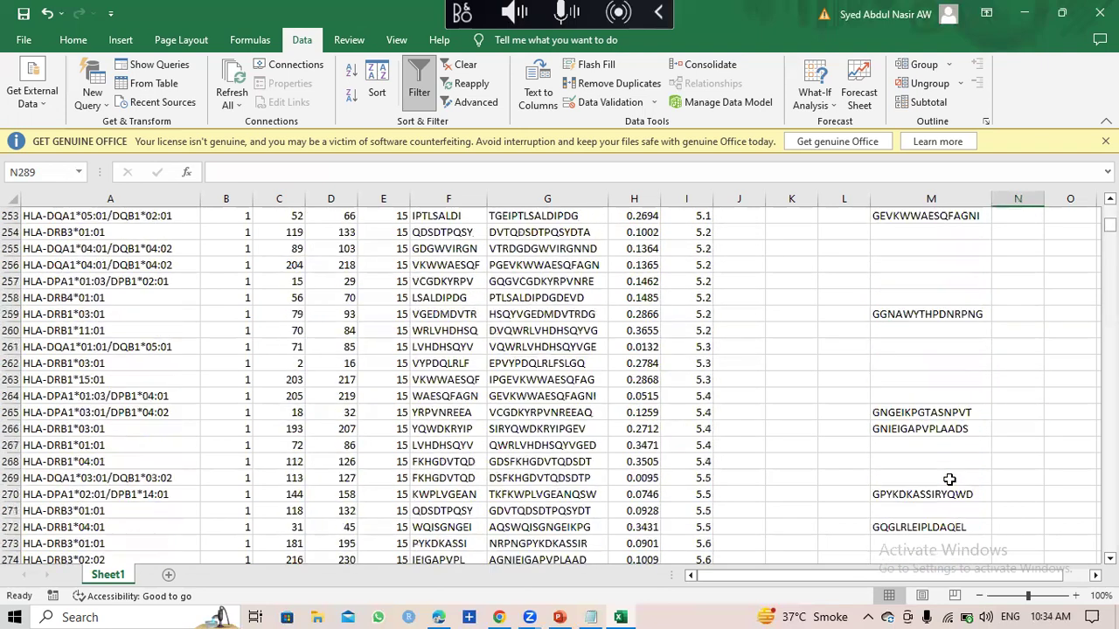
scroll(942, 413, "up", 13)
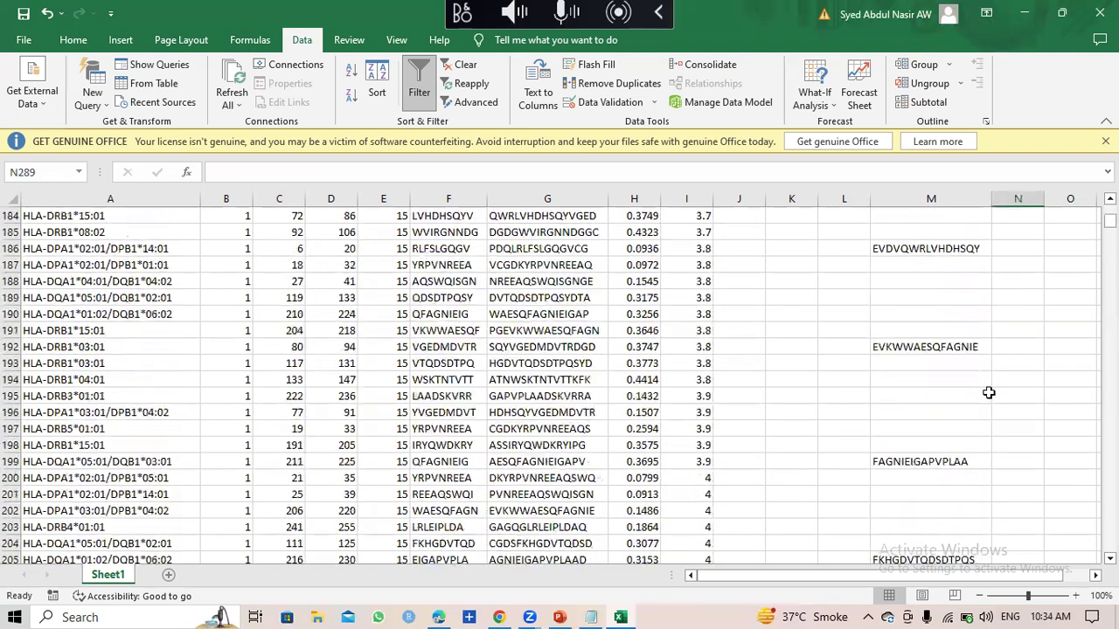
scroll(977, 426, "up", 20)
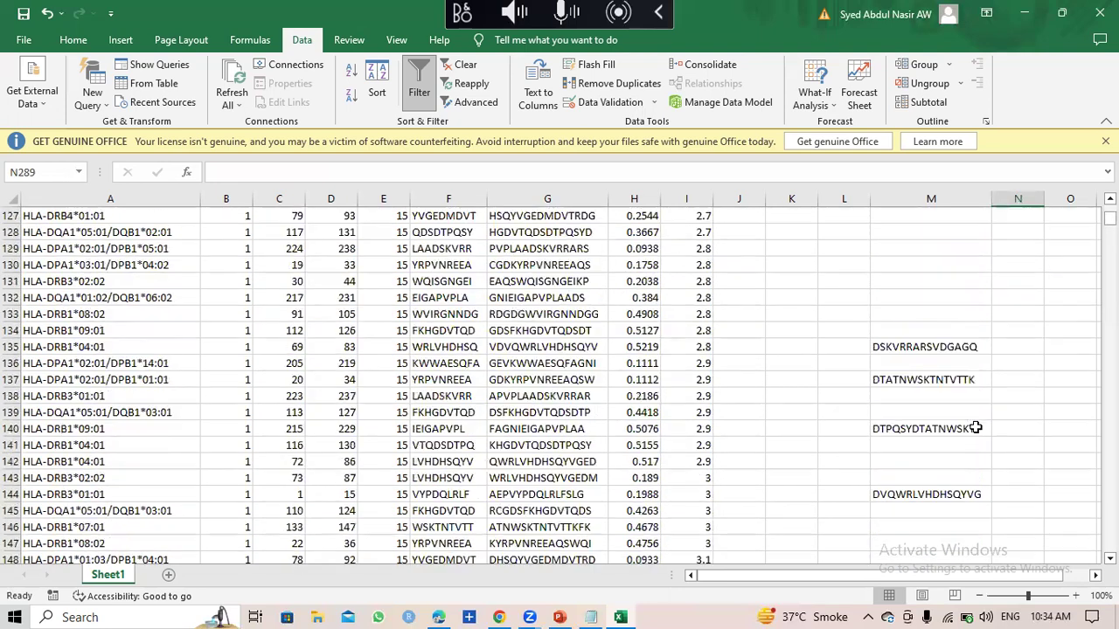
scroll(975, 427, "up", 20)
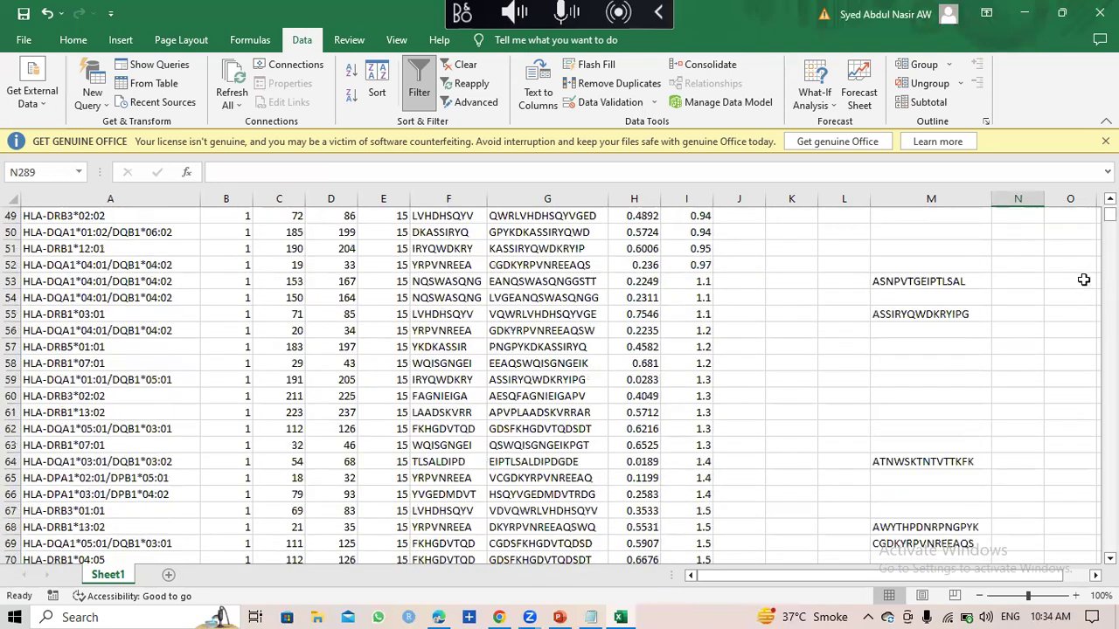
scroll(1059, 229, "up", 16)
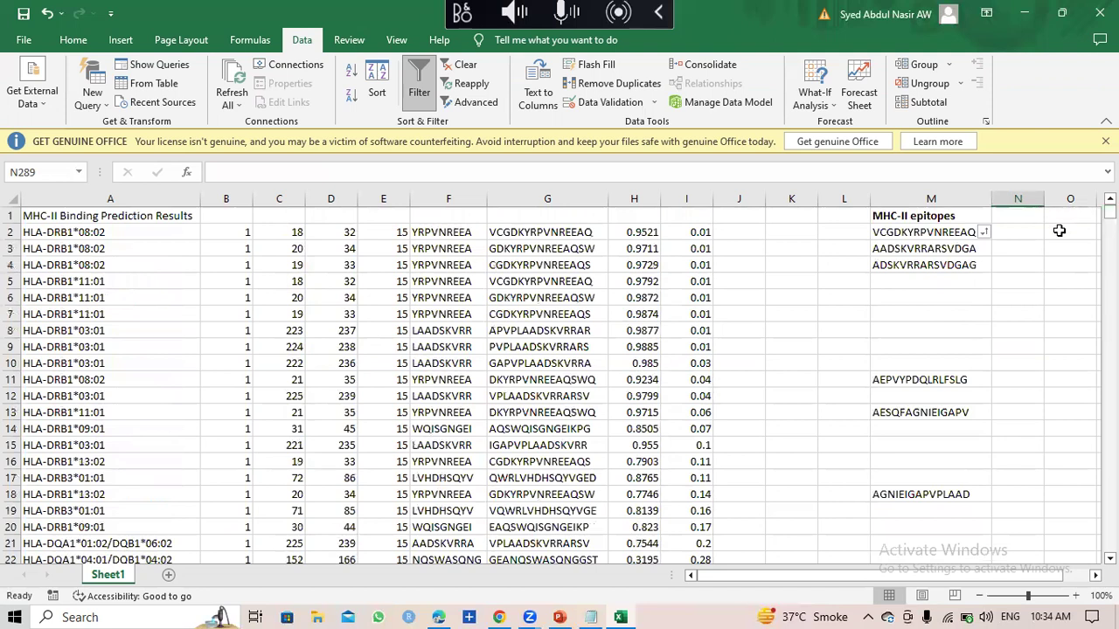